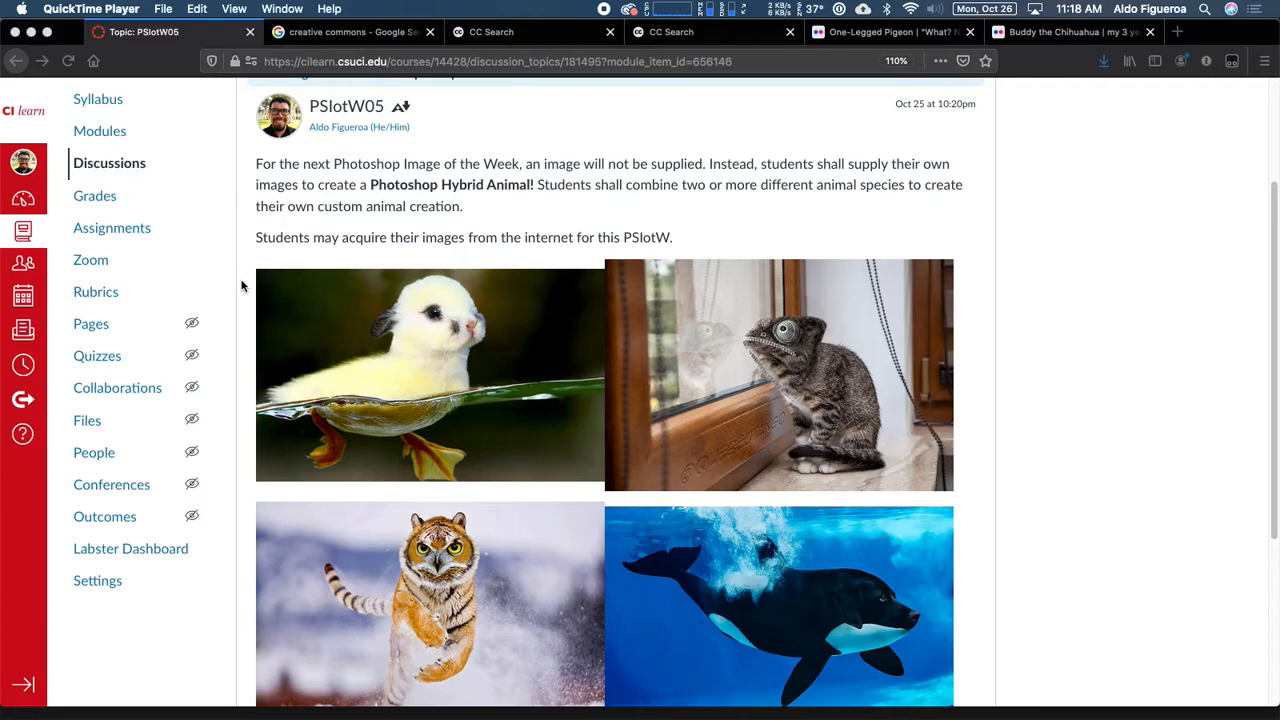
- Open the Creative Commons website from the Google results and go to its search page for CC images
{"action": "scroll", "coordinate": [241, 286], "scroll_direction": "down", "scroll_amount": 1}
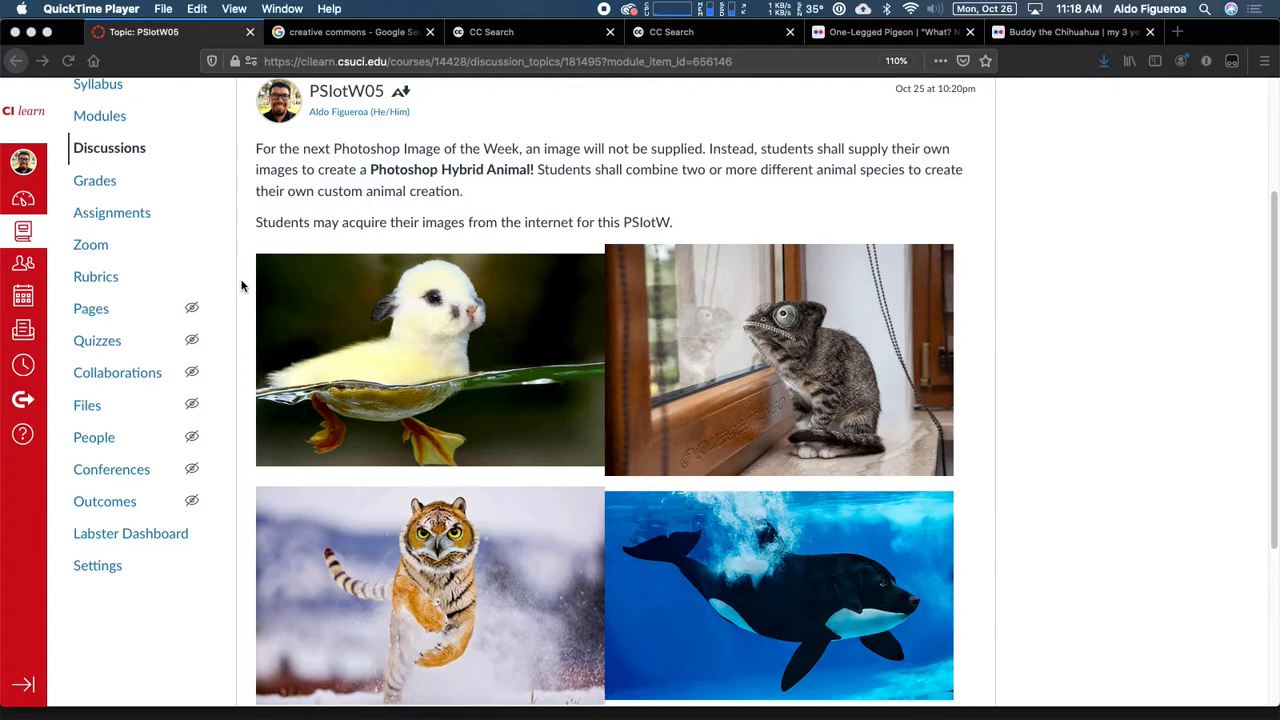
{"action": "scroll", "coordinate": [241, 286], "scroll_direction": "down", "scroll_amount": 2}
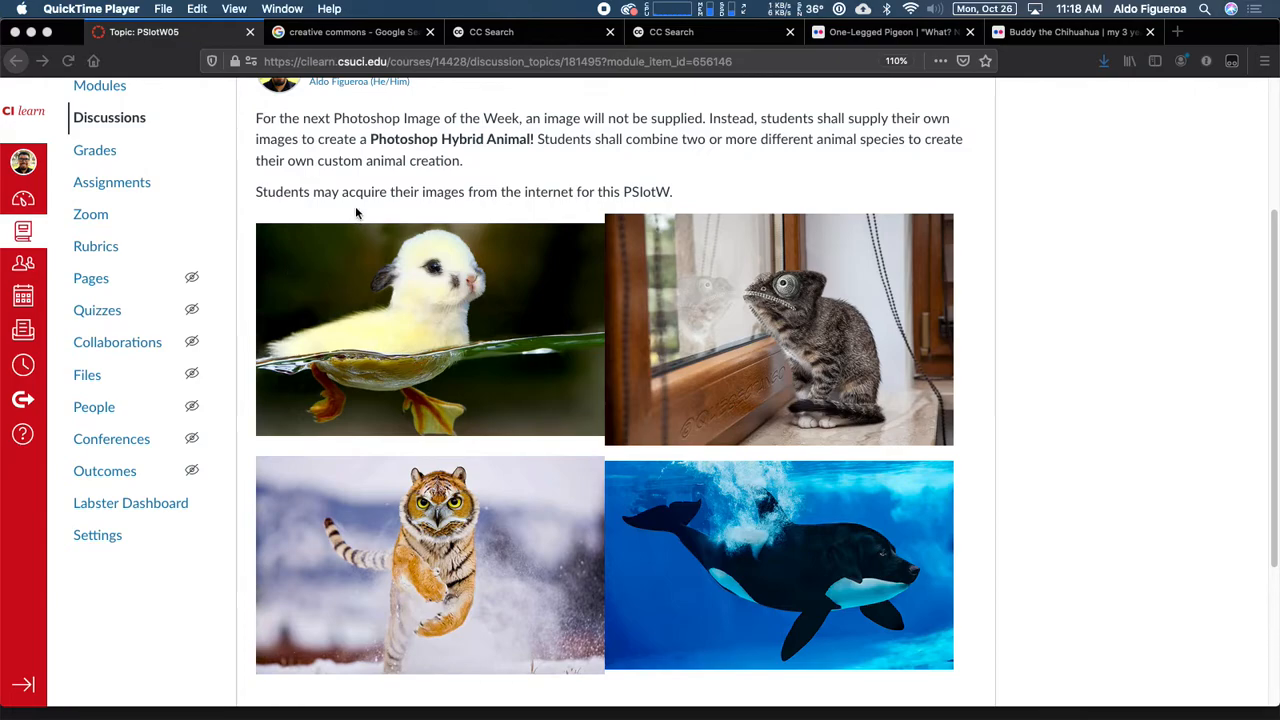
{"action": "left_click", "coordinate": [383, 36]}
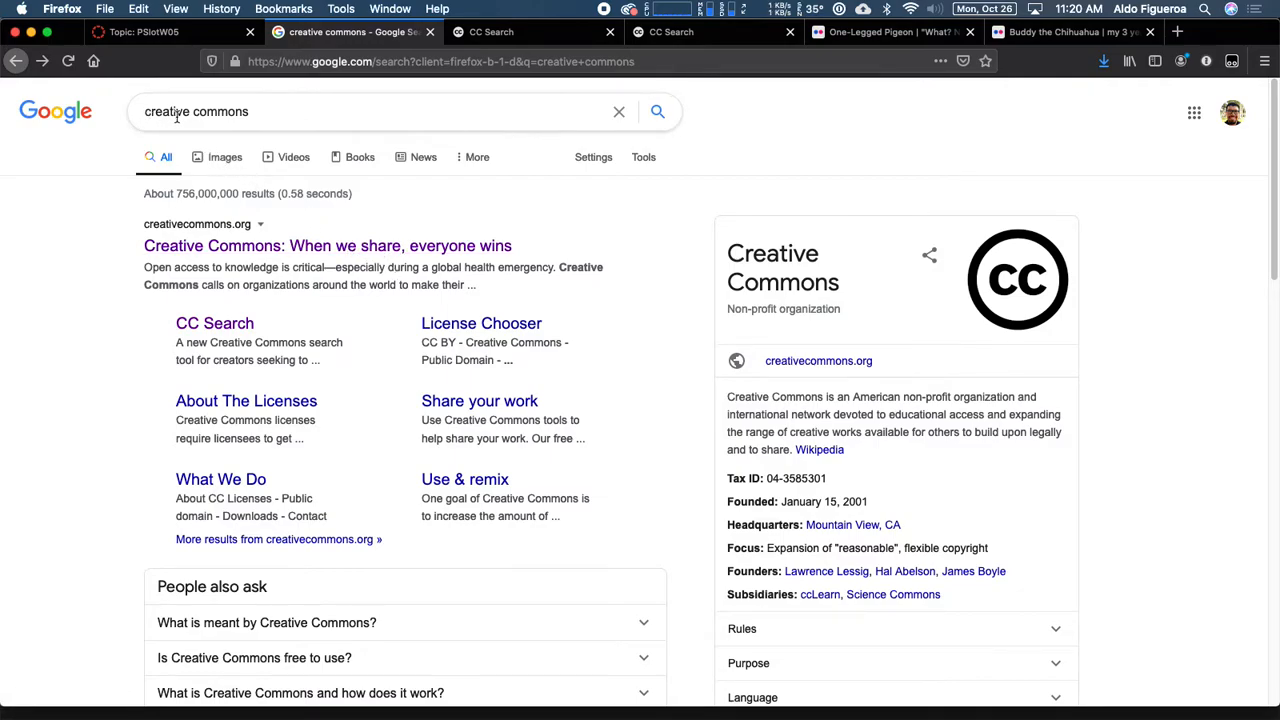
{"action": "left_click", "coordinate": [230, 250]}
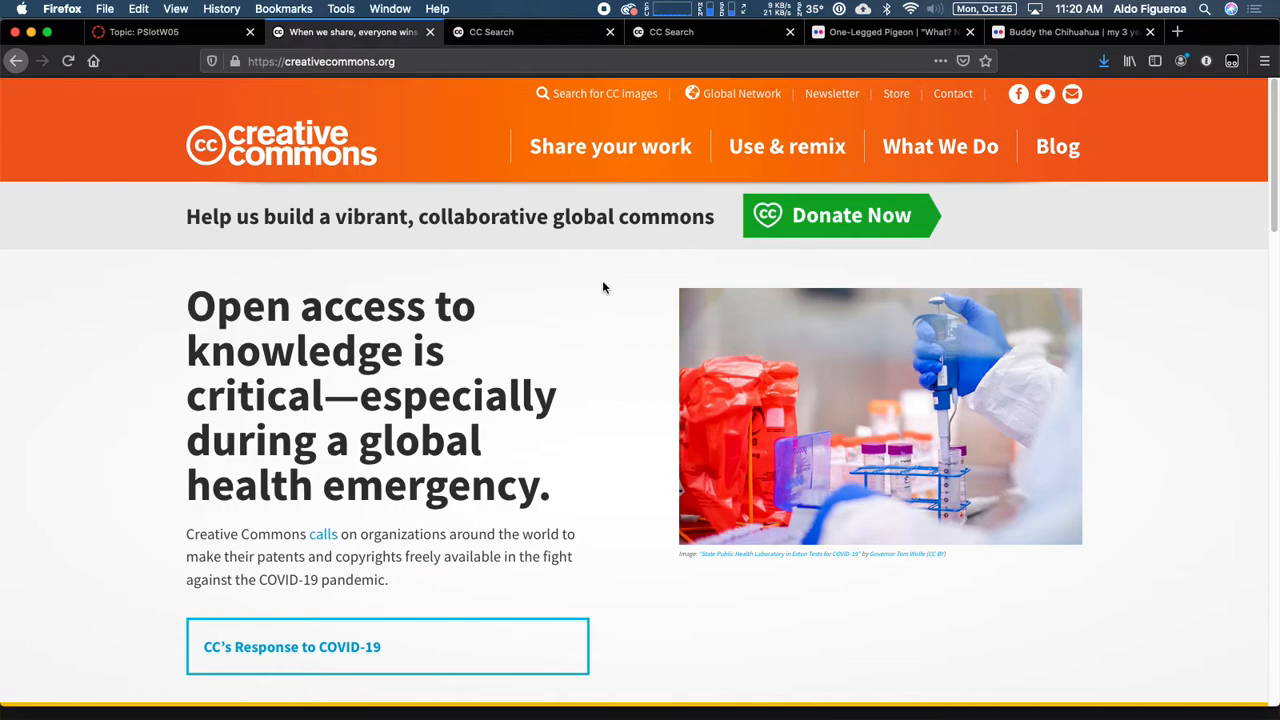
{"action": "scroll", "coordinate": [601, 291], "scroll_direction": "down", "scroll_amount": 5}
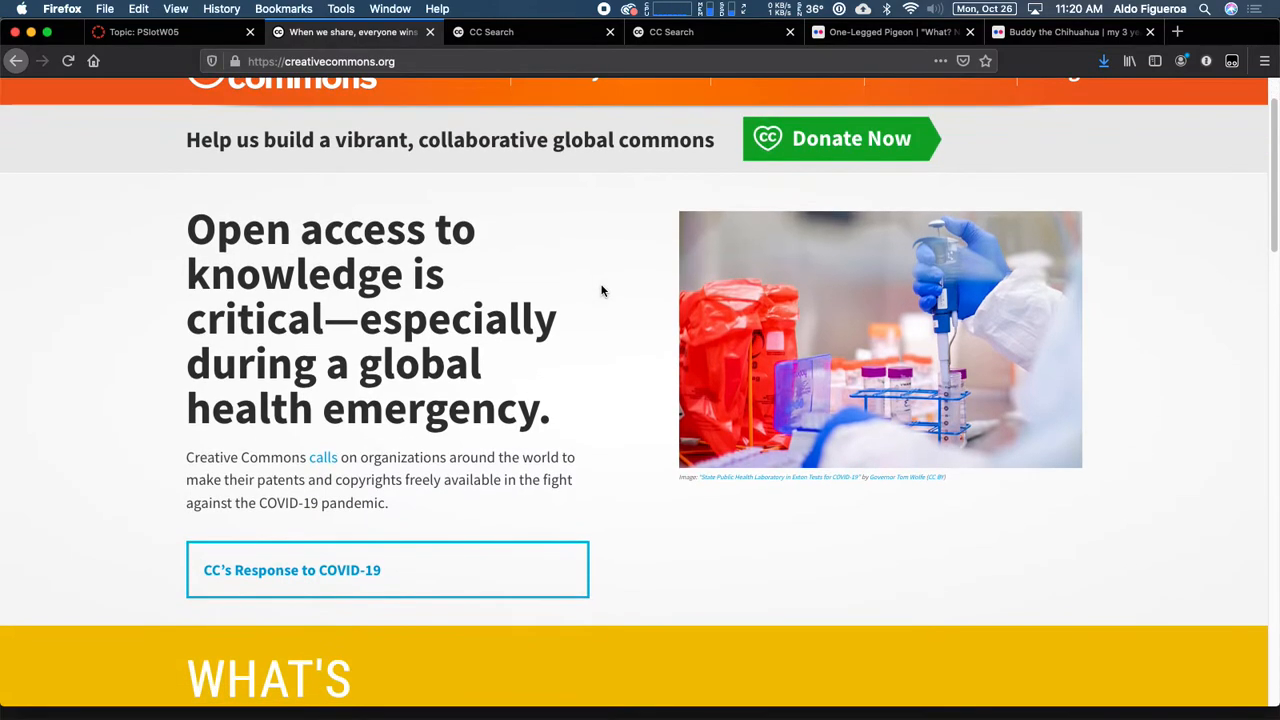
{"action": "scroll", "coordinate": [601, 291], "scroll_direction": "down", "scroll_amount": 3}
{"action": "scroll", "coordinate": [601, 291], "scroll_direction": "up", "scroll_amount": 8}
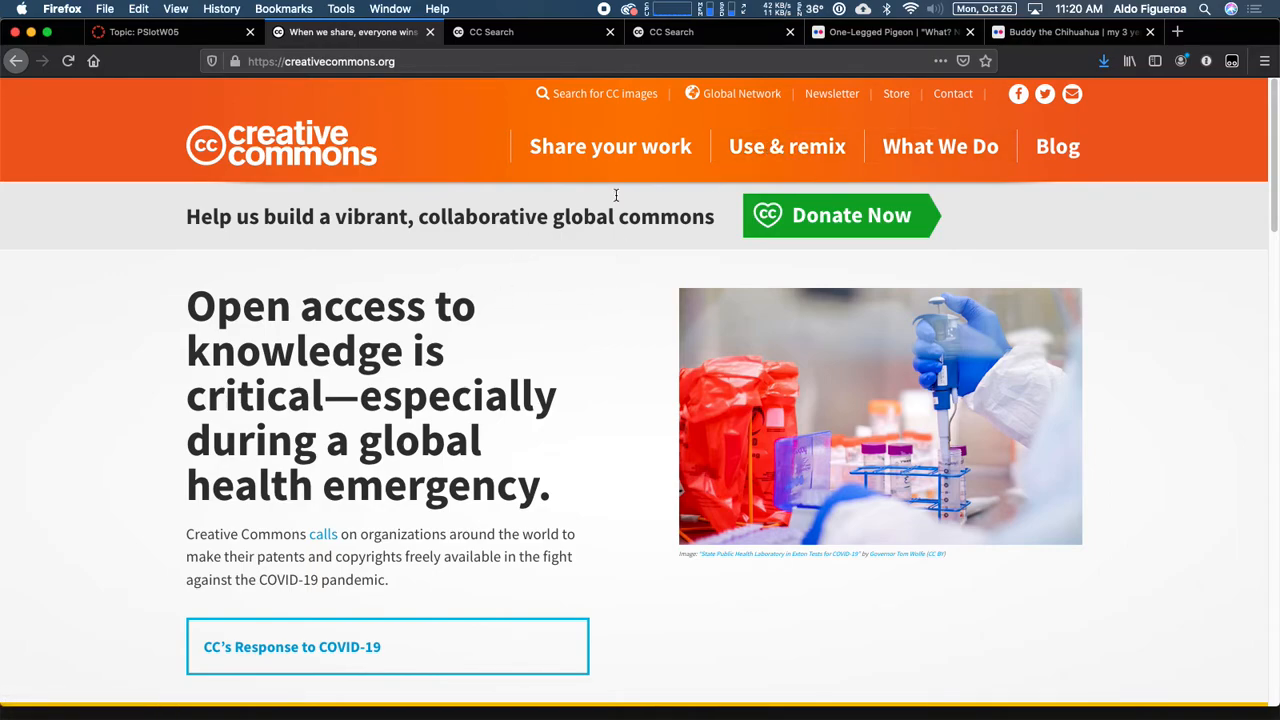
{"action": "left_click", "coordinate": [619, 104]}
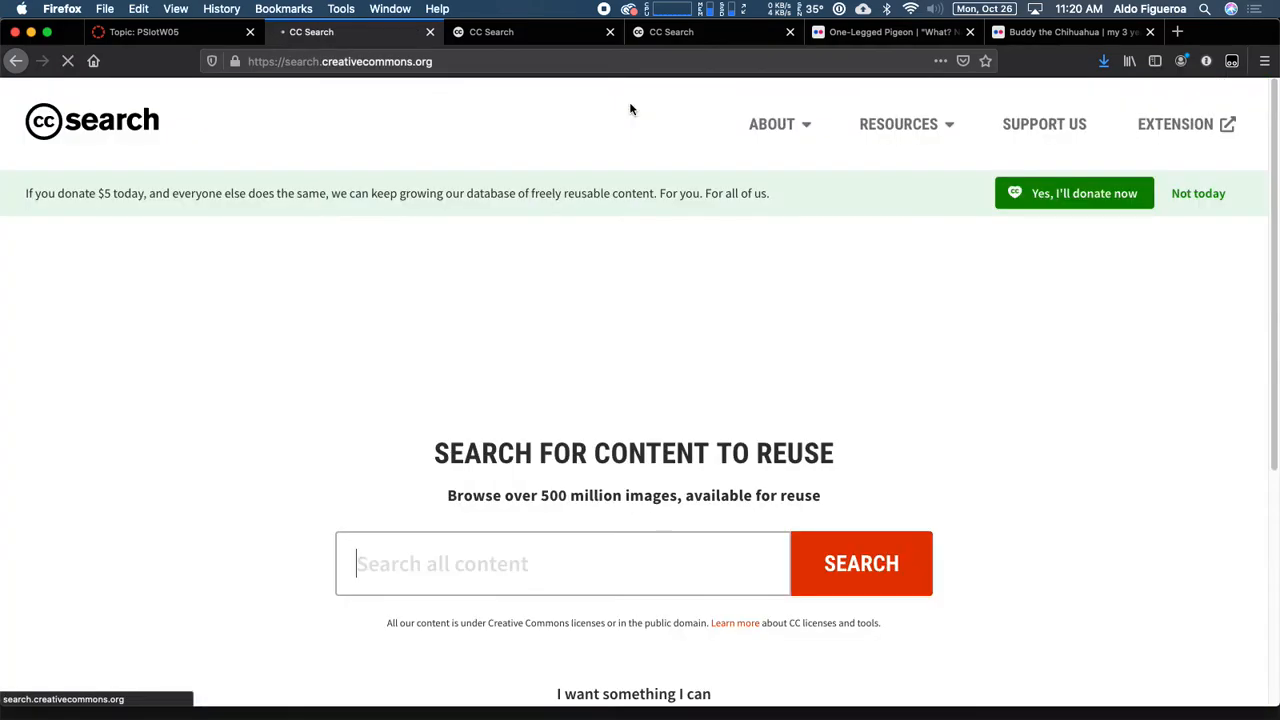
- Search the reusable content for "tigers"
{"action": "scroll", "coordinate": [415, 435], "scroll_direction": "down", "scroll_amount": 2}
{"action": "scroll", "coordinate": [422, 419], "scroll_direction": "up", "scroll_amount": 2}
{"action": "left_click", "coordinate": [487, 393]}
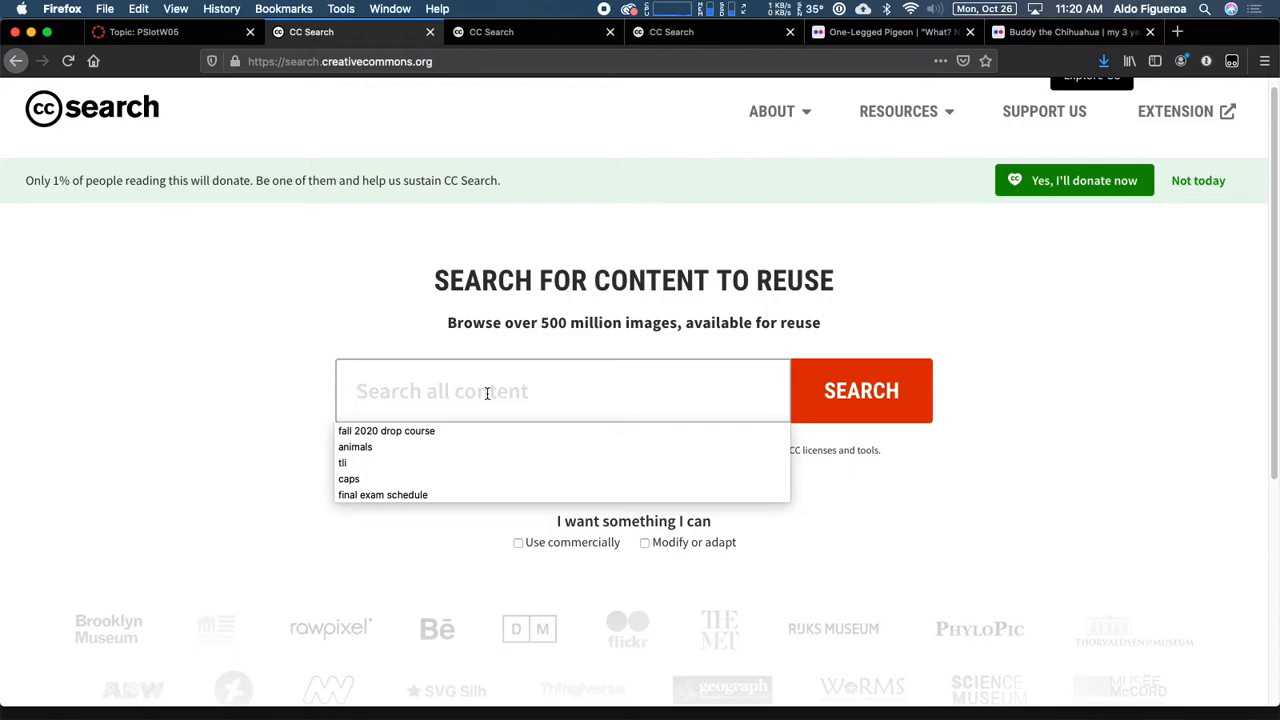
{"action": "type", "text": "tigers"}
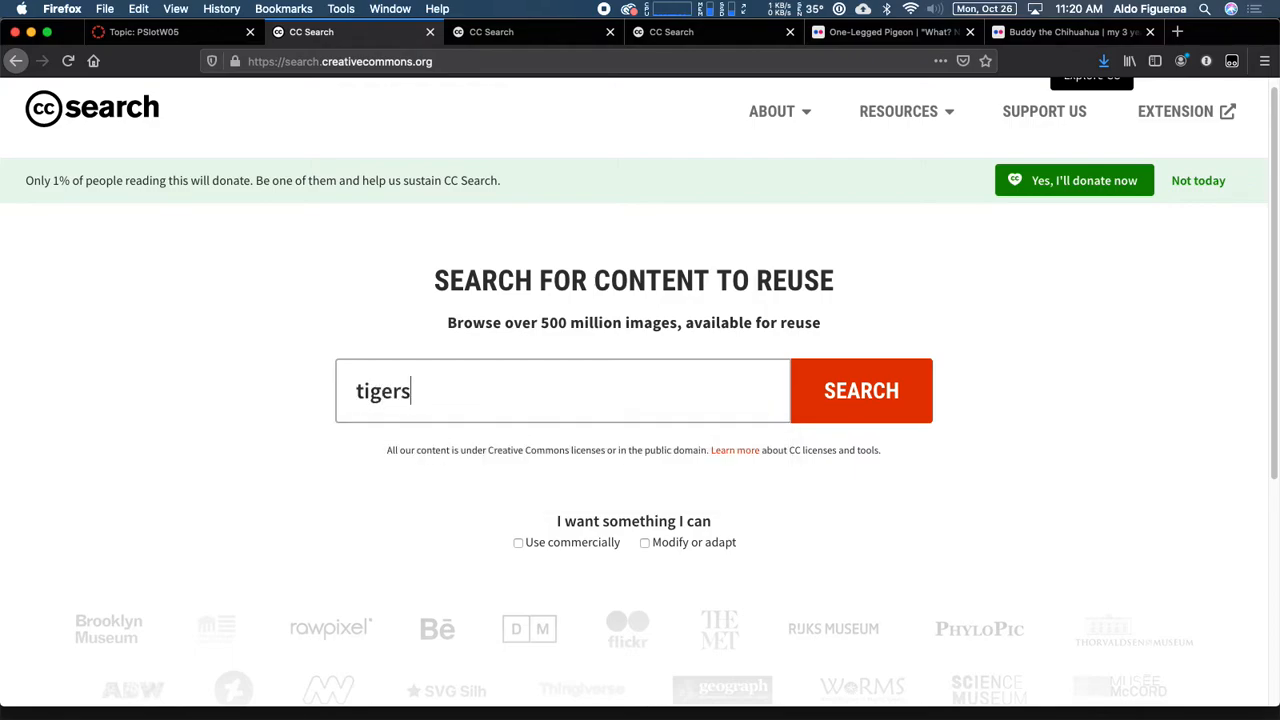
{"action": "key", "text": "Return"}
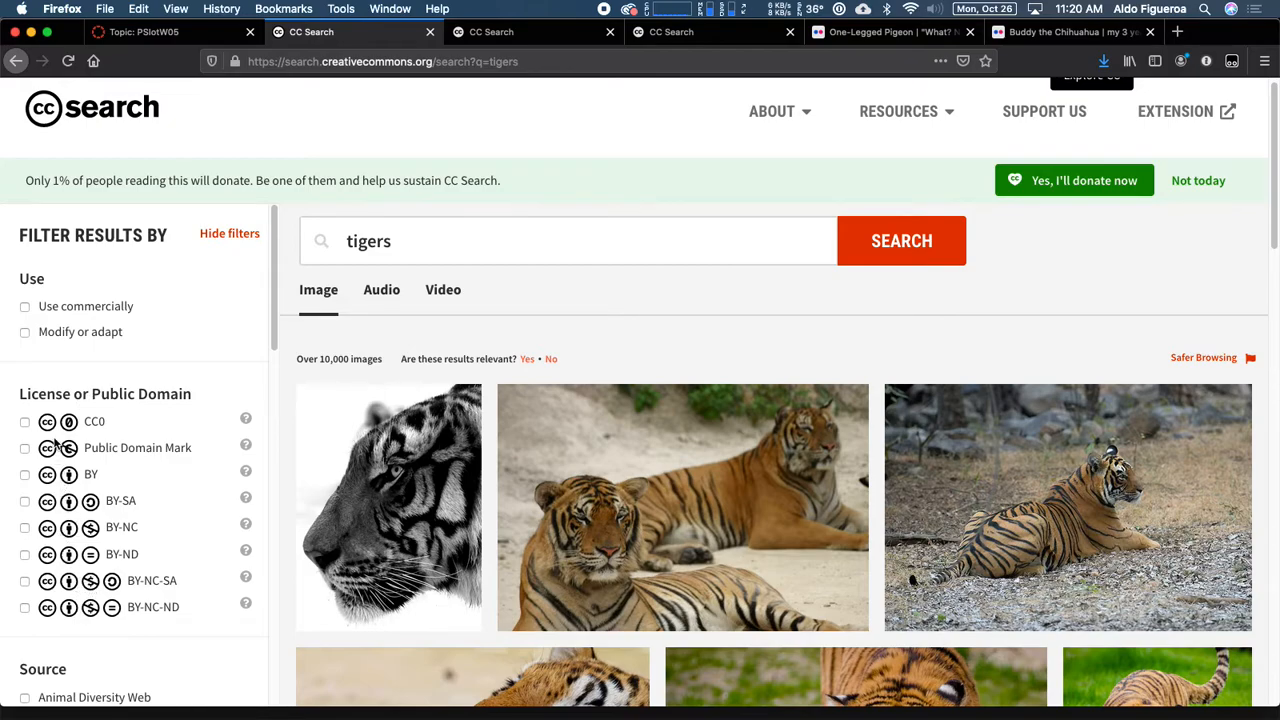
- Read the explanations of the CC0, Public Domain Mark and BY licence filters
{"action": "left_click", "coordinate": [248, 422]}
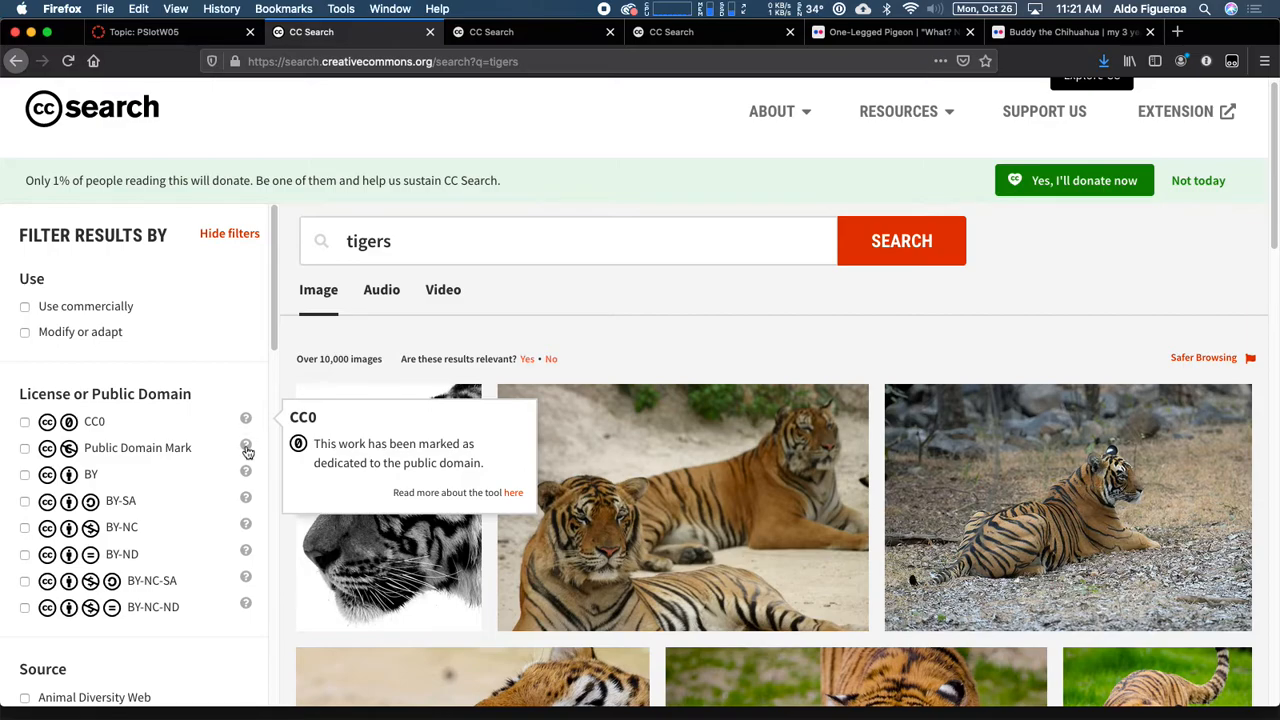
{"action": "left_click", "coordinate": [246, 447]}
{"action": "left_click", "coordinate": [246, 447]}
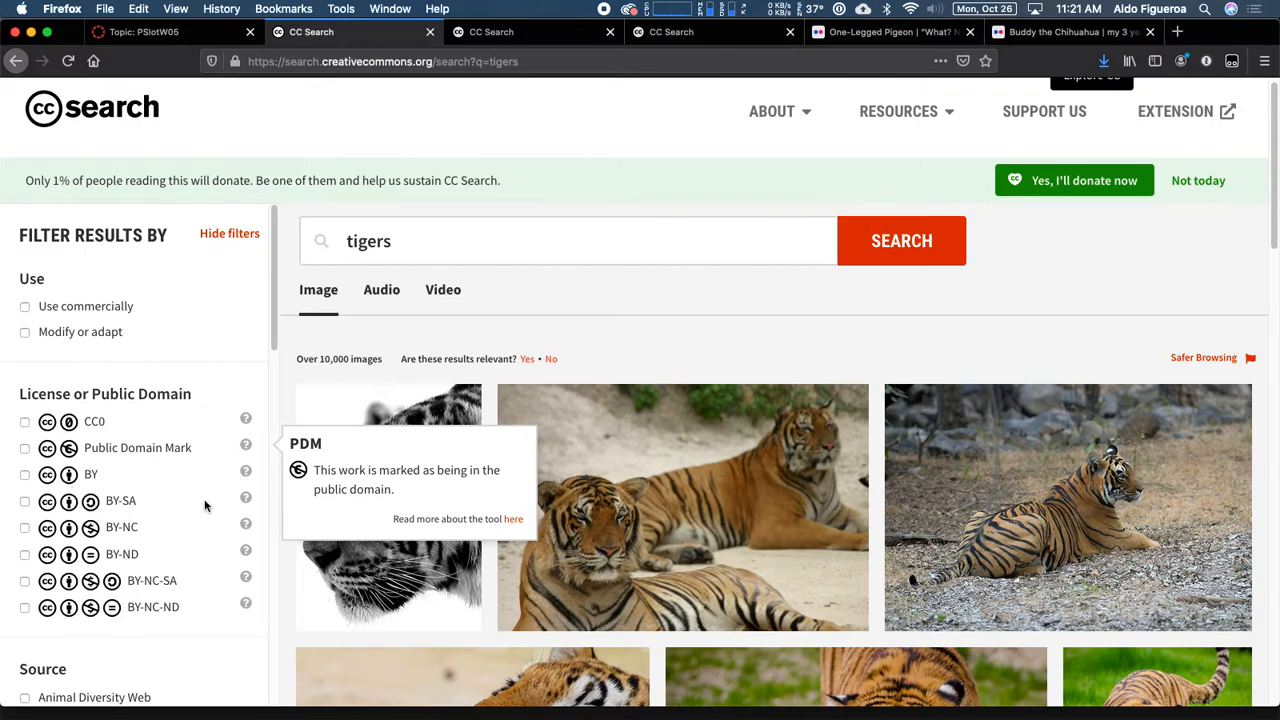
{"action": "left_click", "coordinate": [246, 472]}
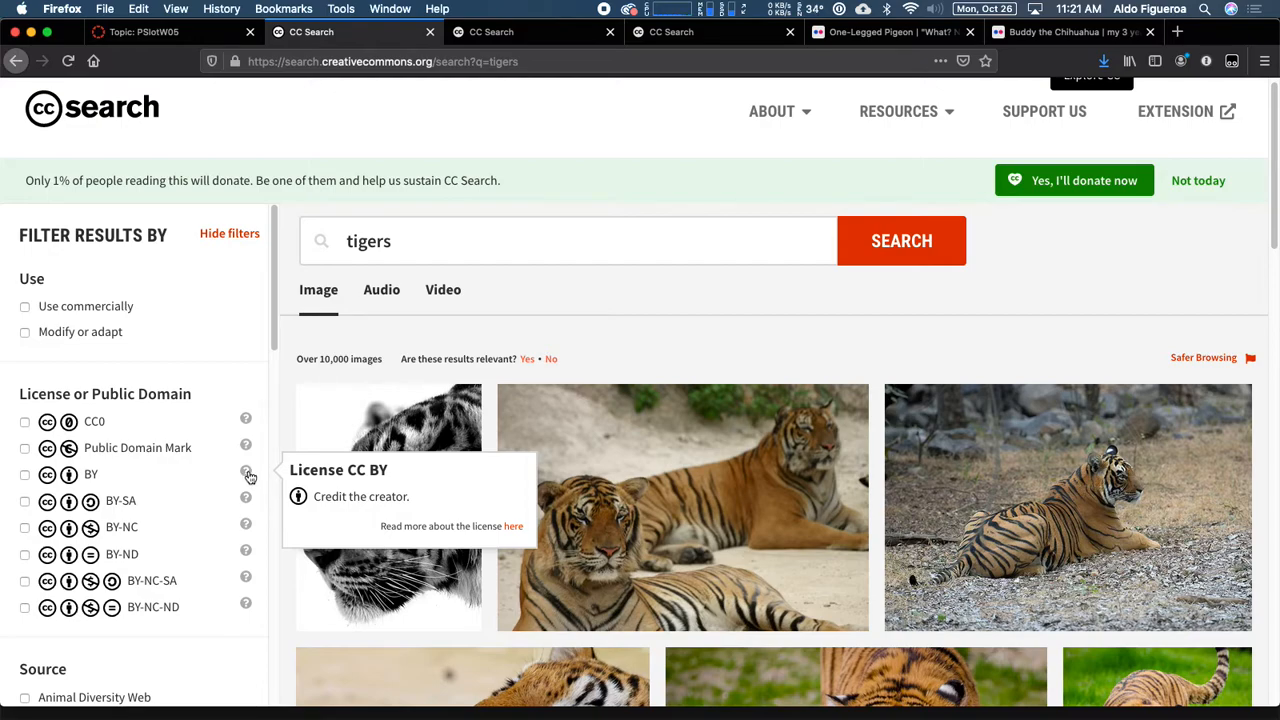
{"action": "left_click", "coordinate": [248, 450]}
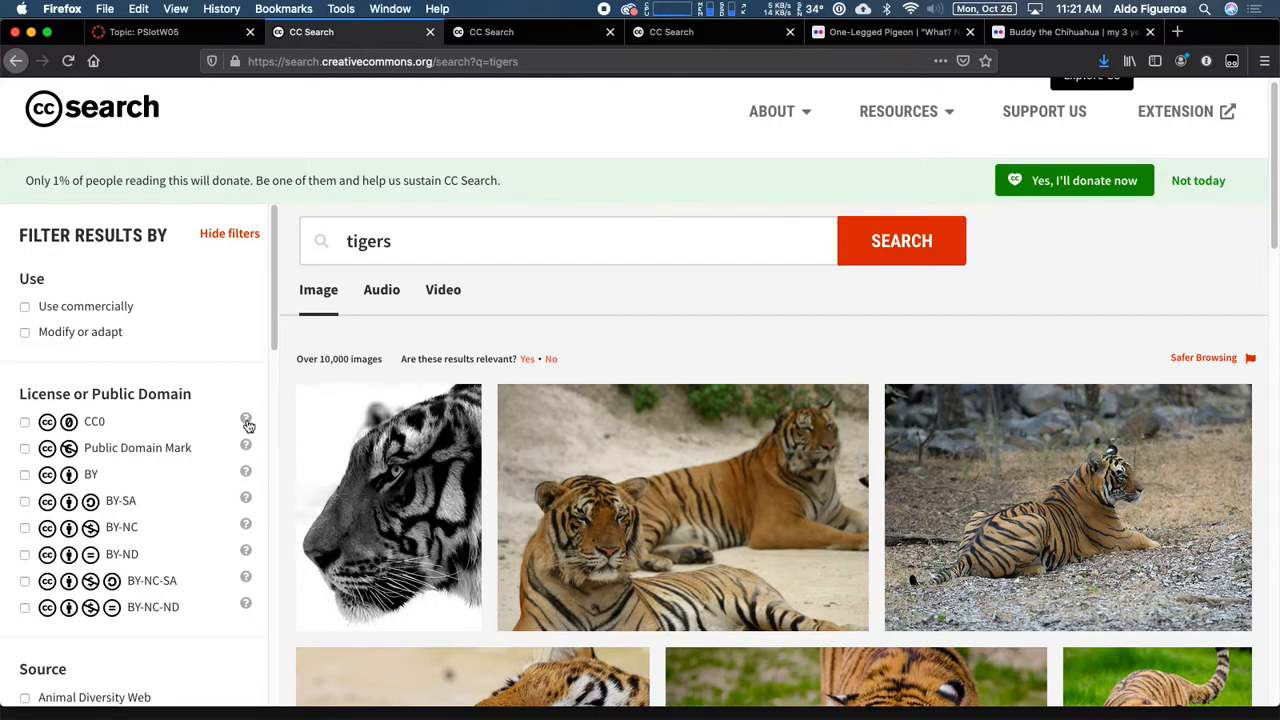
{"action": "left_click", "coordinate": [247, 422]}
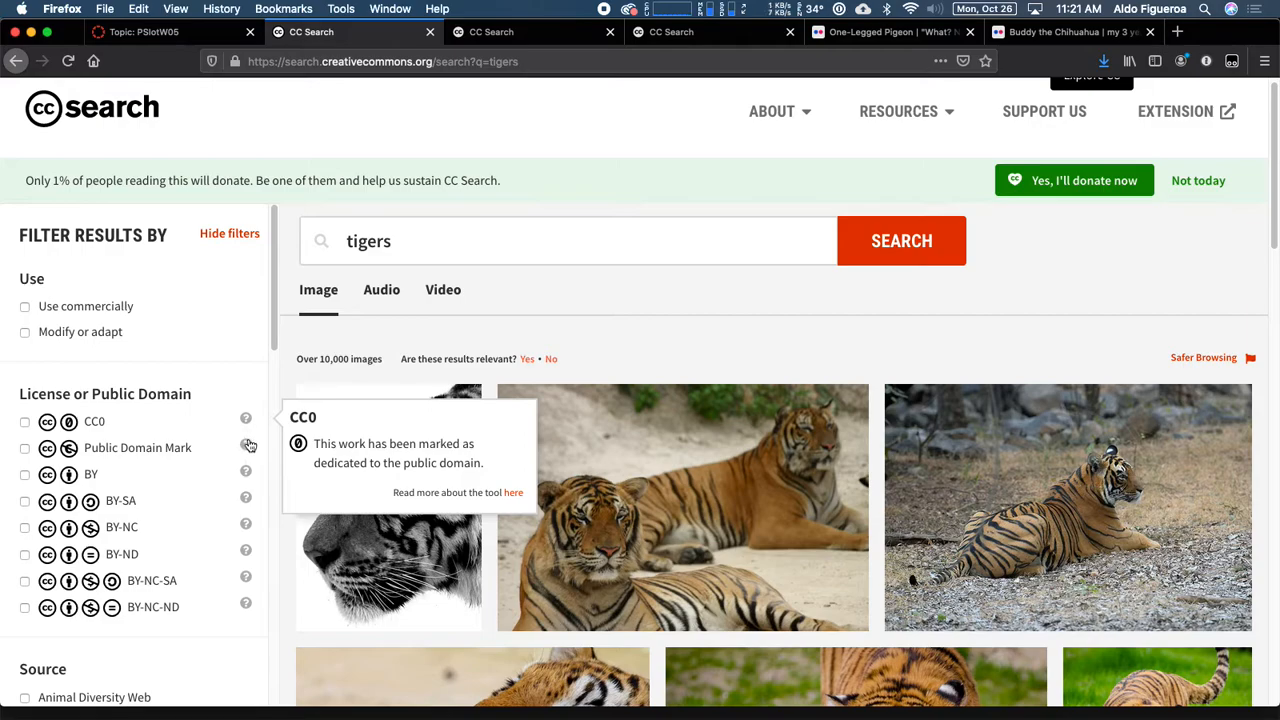
{"action": "left_click", "coordinate": [248, 449]}
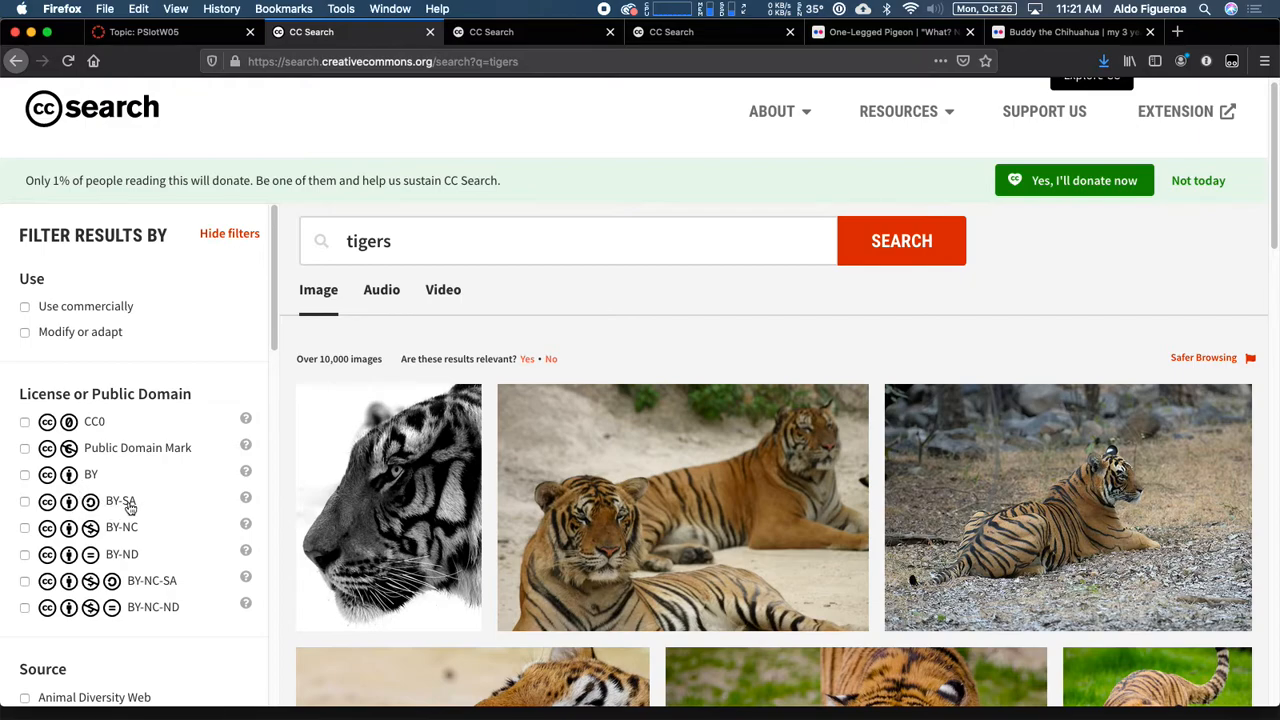
- Read the explanations of the BY-SA, BY-NC and BY-ND licences, and recheck those for CC0 and Public Domain Mark
{"action": "left_click", "coordinate": [246, 502]}
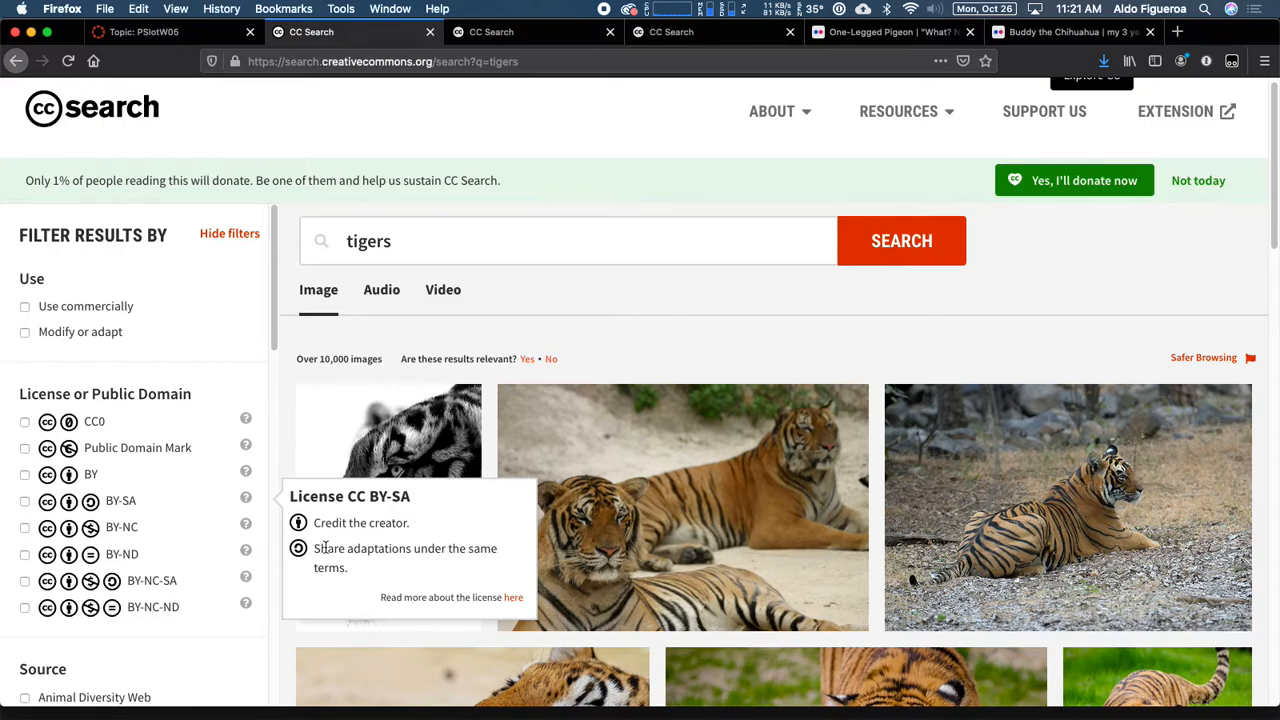
{"action": "left_click", "coordinate": [247, 527]}
{"action": "left_click", "coordinate": [247, 527]}
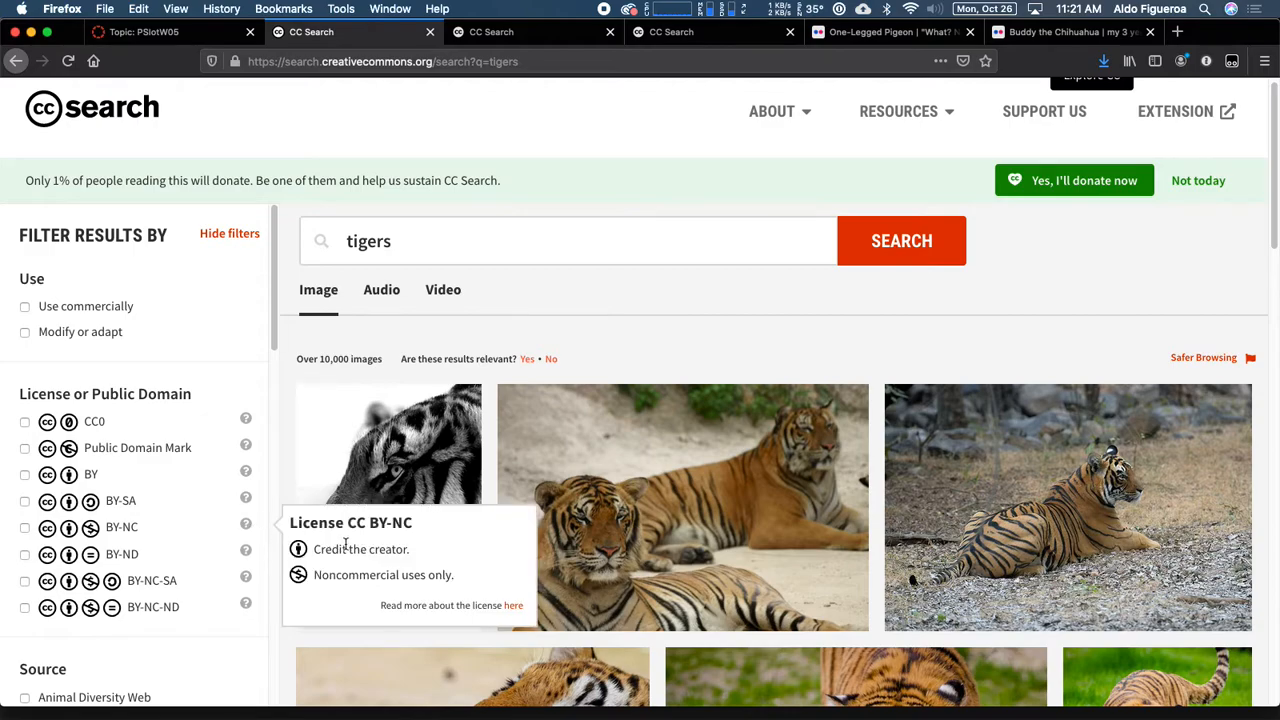
{"action": "left_click", "coordinate": [246, 554]}
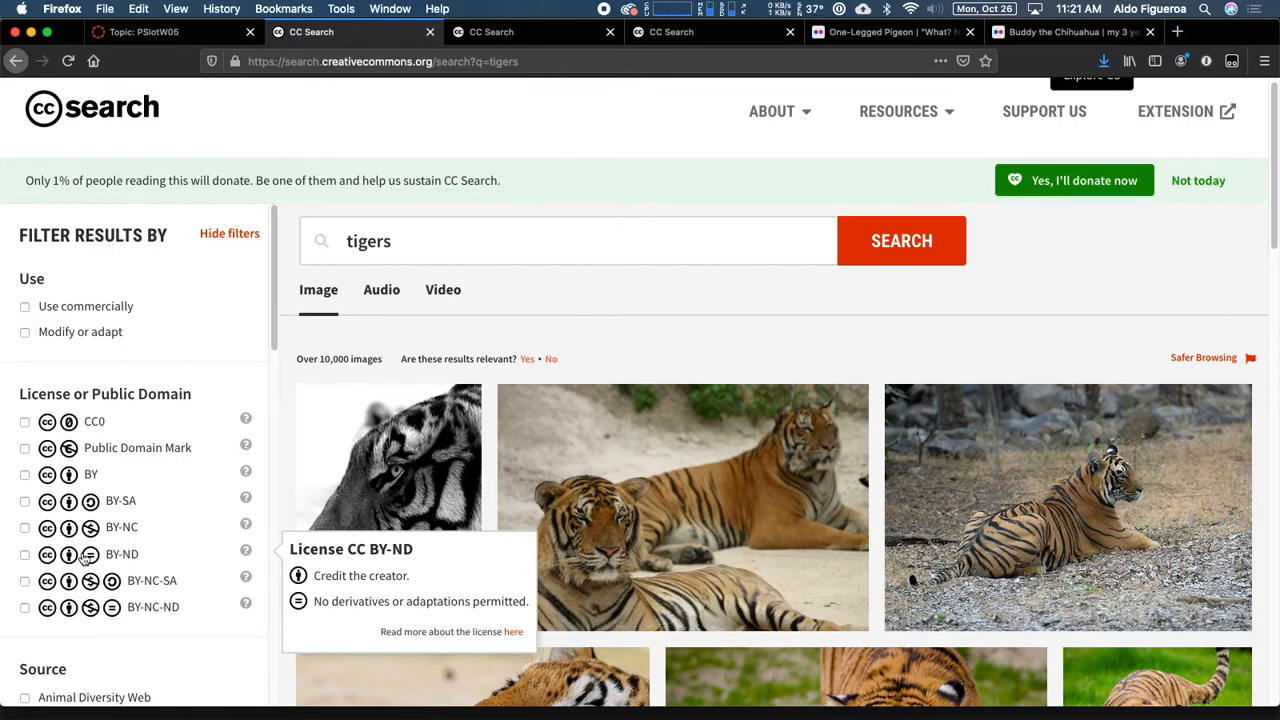
{"action": "left_click", "coordinate": [248, 422]}
{"action": "left_click", "coordinate": [247, 420]}
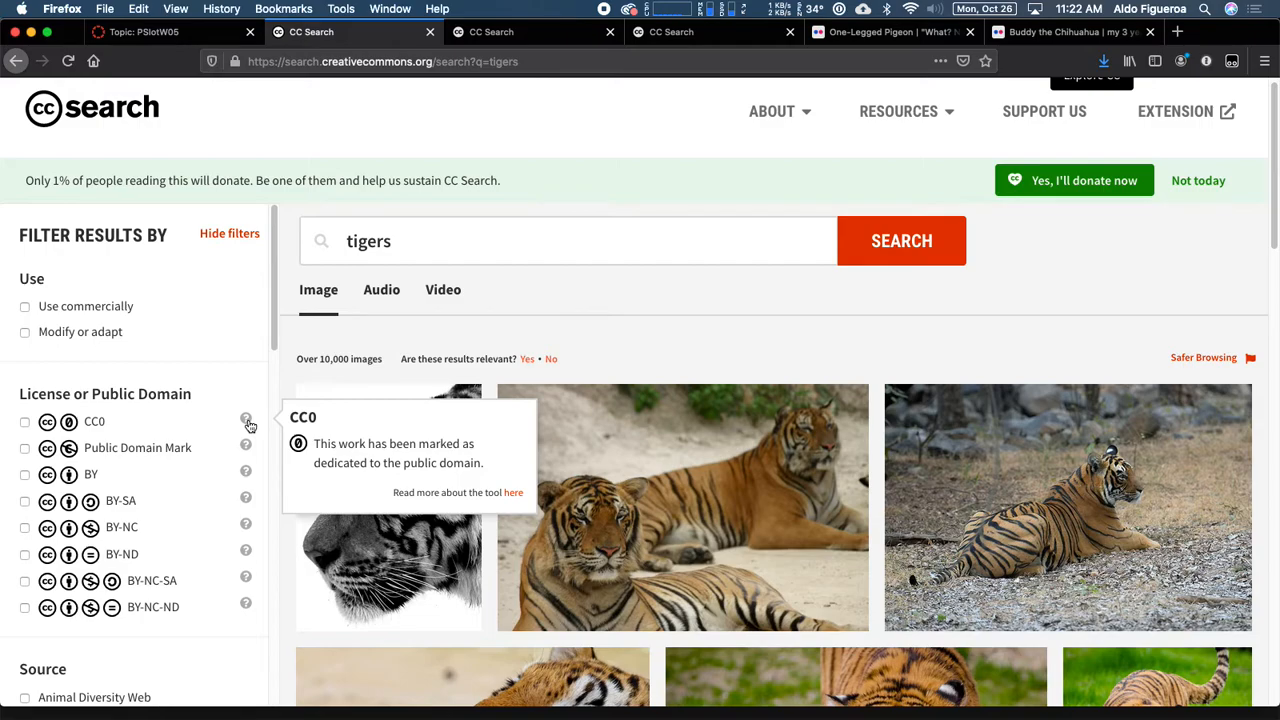
{"action": "left_click", "coordinate": [248, 447]}
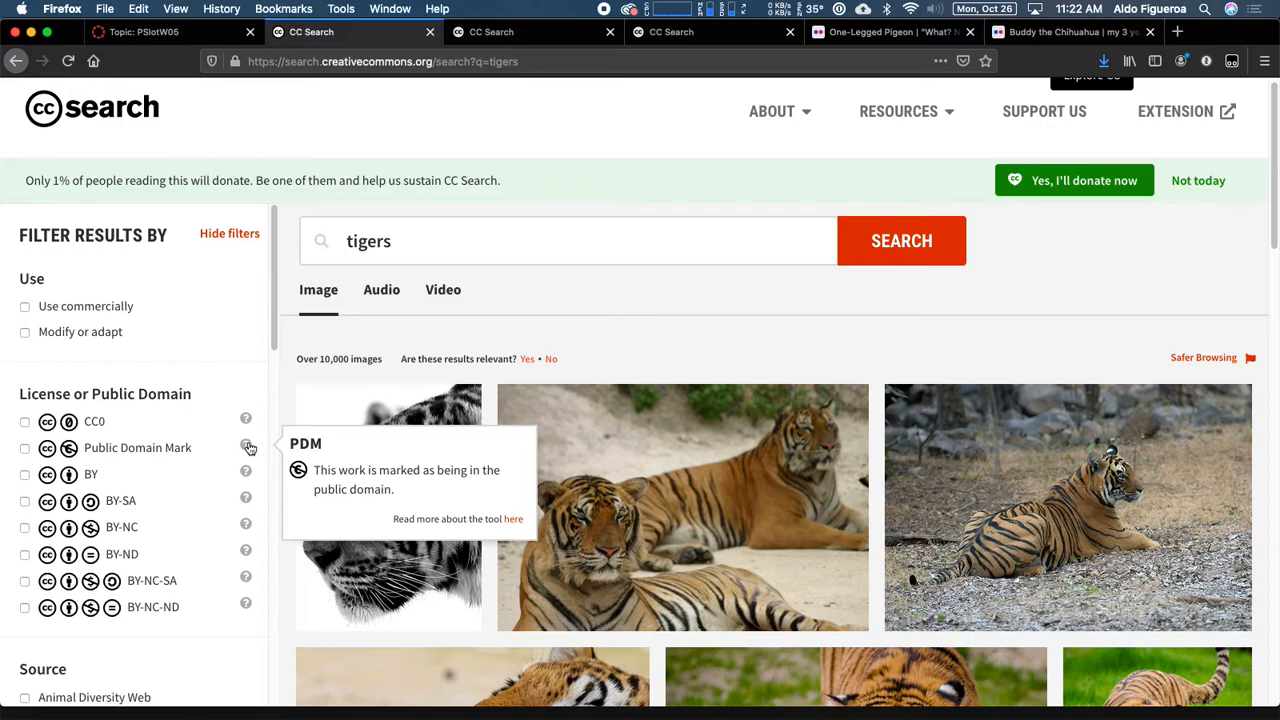
- Filter the images by Public Domain Mark and change the search term to "tiger"
{"action": "left_click", "coordinate": [26, 449]}
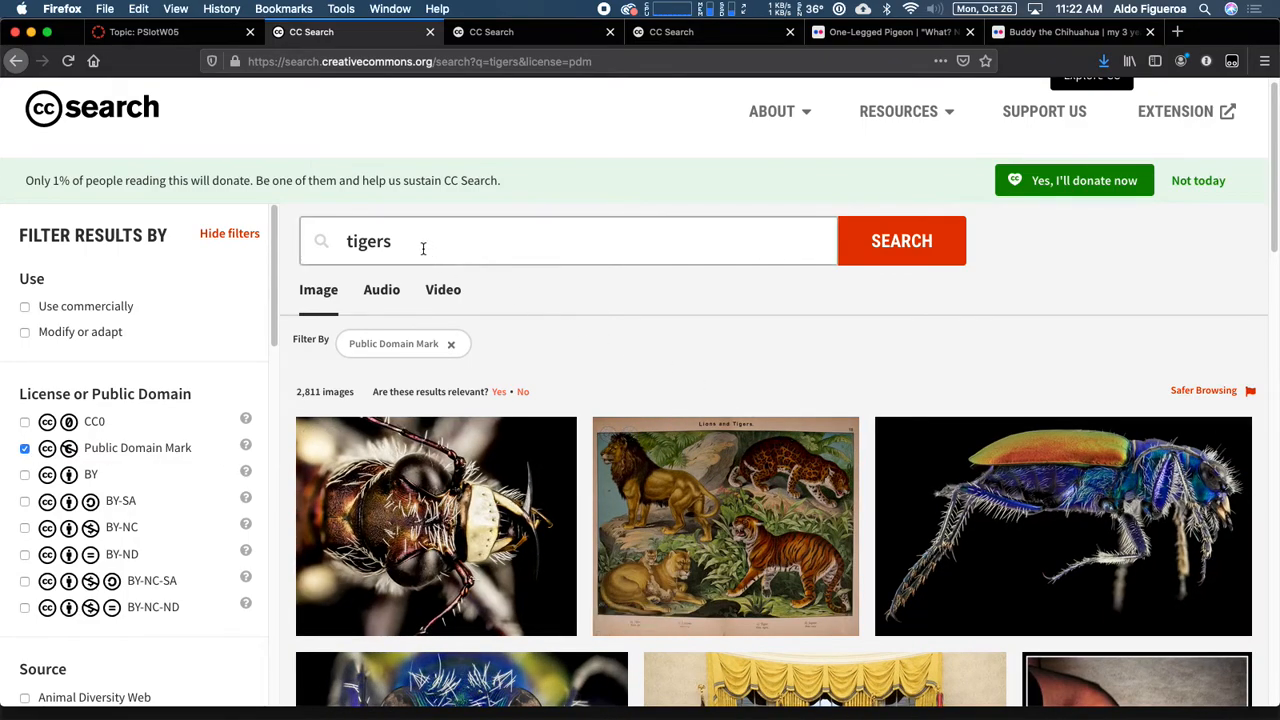
{"action": "key", "text": "BackSpace"}
{"action": "key", "text": "Return"}
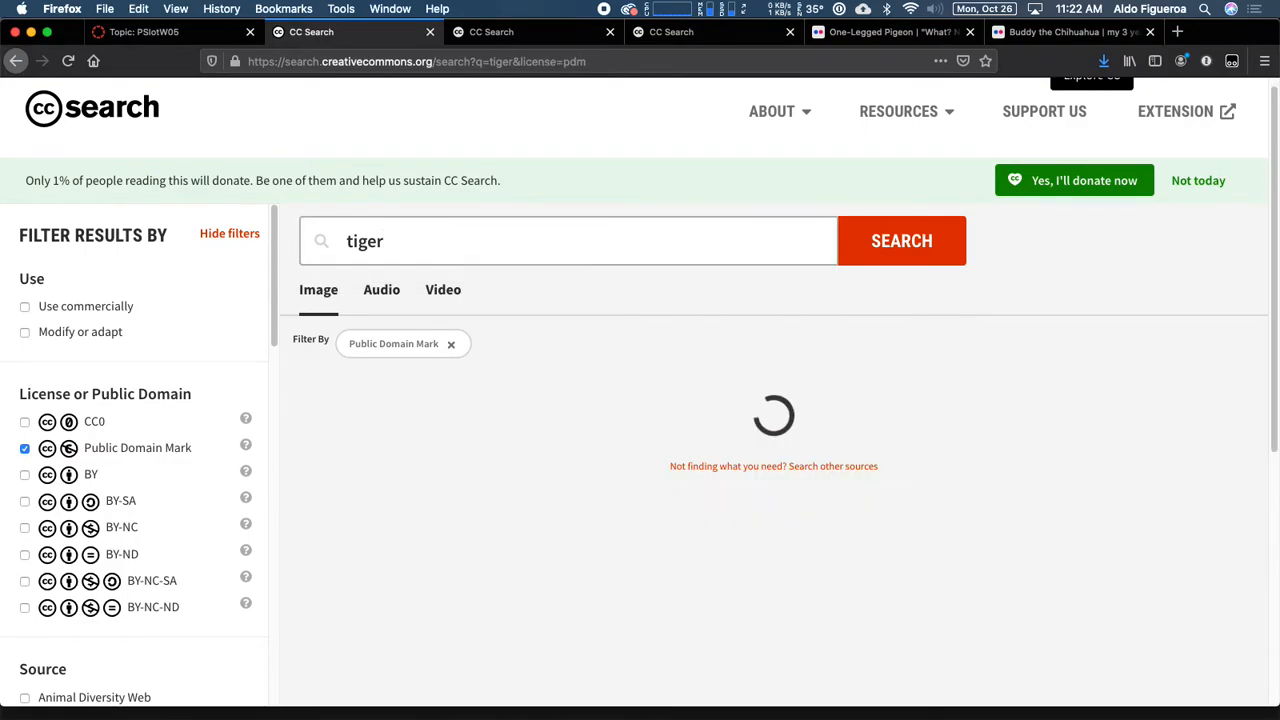
{"action": "scroll", "coordinate": [674, 393], "scroll_direction": "down", "scroll_amount": 5}
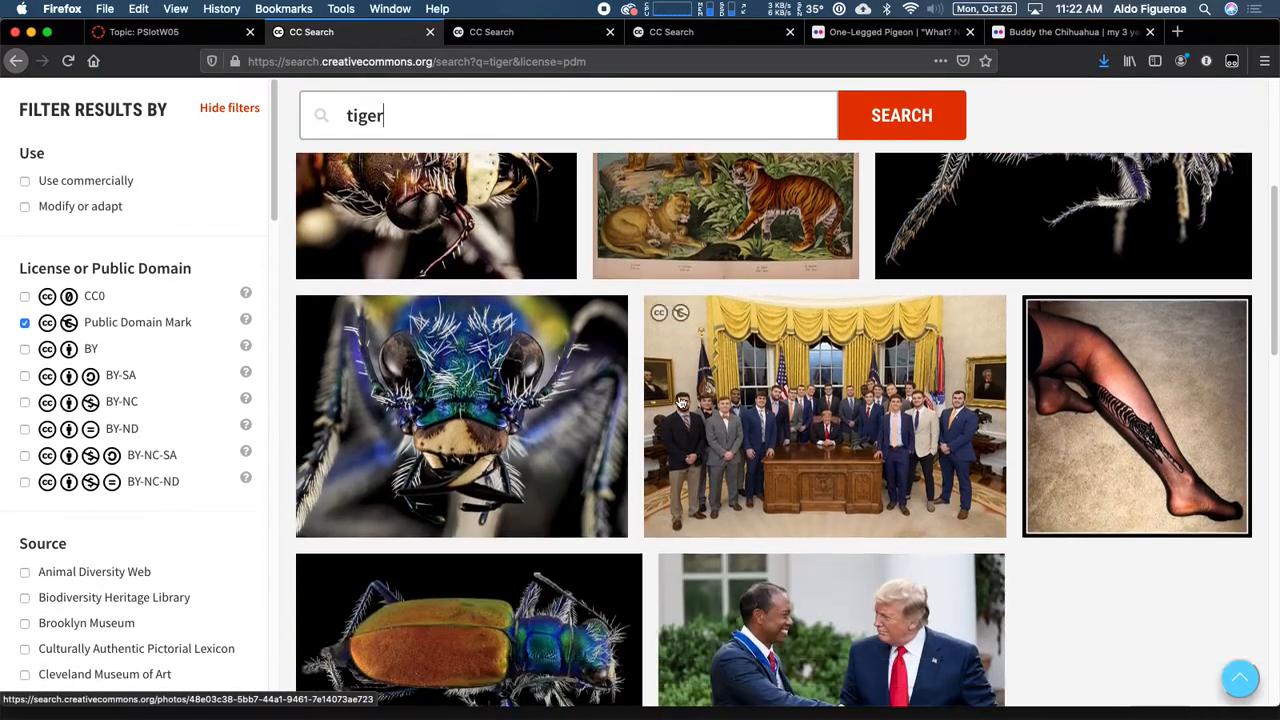
{"action": "scroll", "coordinate": [679, 401], "scroll_direction": "down", "scroll_amount": 8}
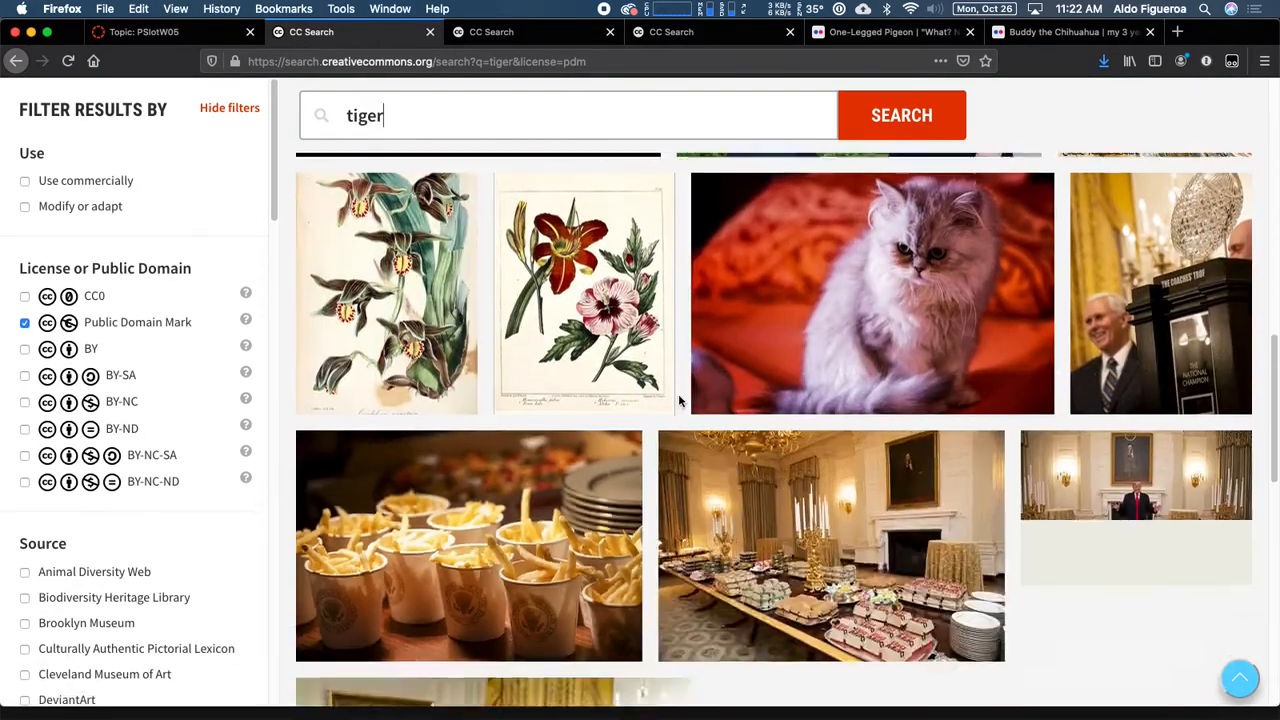
- Replace the Public Domain Mark filter with the CC0 filter
{"action": "scroll", "coordinate": [679, 401], "scroll_direction": "up", "scroll_amount": 13}
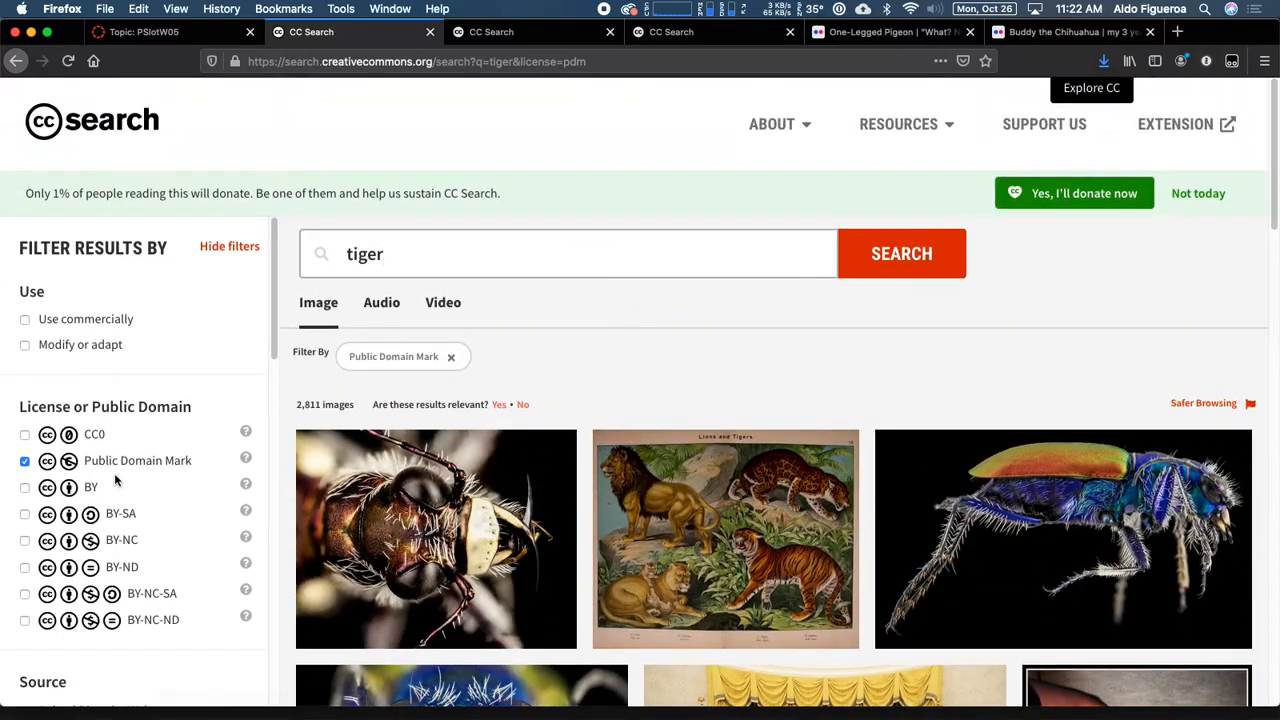
{"action": "left_click", "coordinate": [25, 461]}
{"action": "left_click", "coordinate": [25, 435]}
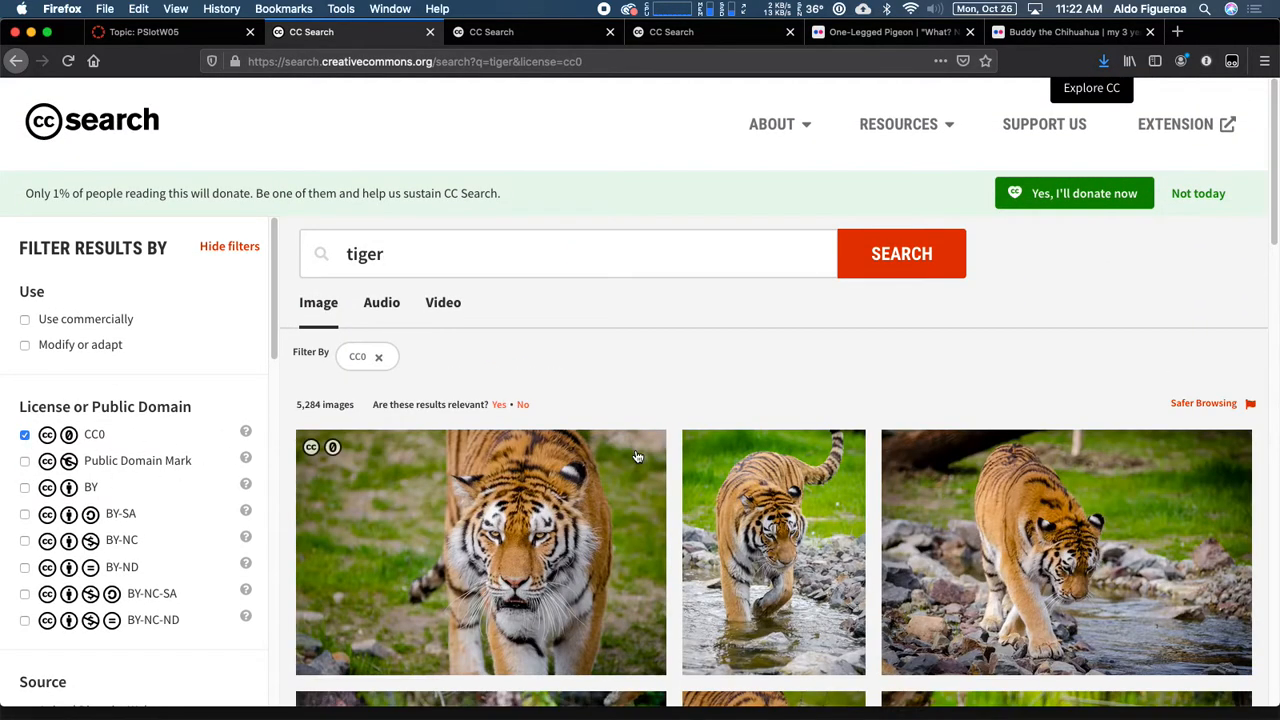
- Examine the CC0 tiger photos for poses and angles suited to a hybrid animal composite
{"action": "scroll", "coordinate": [628, 460], "scroll_direction": "down", "scroll_amount": 1}
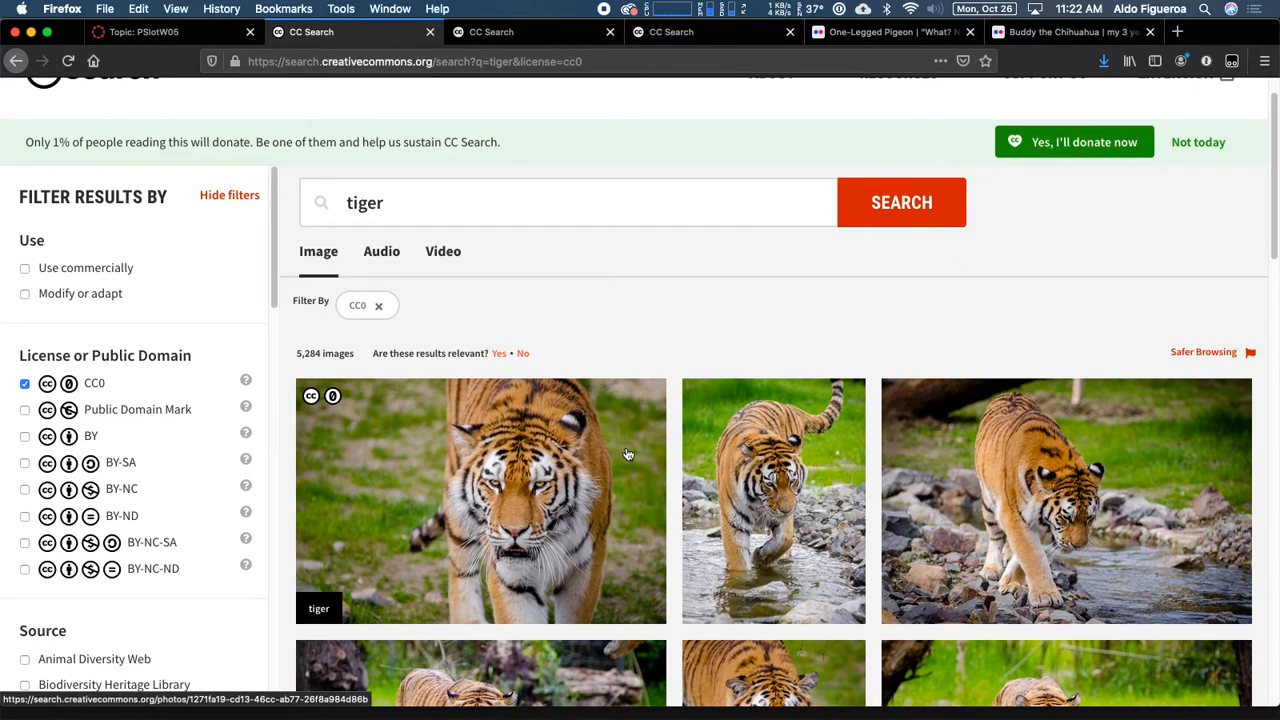
{"action": "scroll", "coordinate": [628, 460], "scroll_direction": "down", "scroll_amount": 5}
{"action": "scroll", "coordinate": [630, 455], "scroll_direction": "down", "scroll_amount": 2}
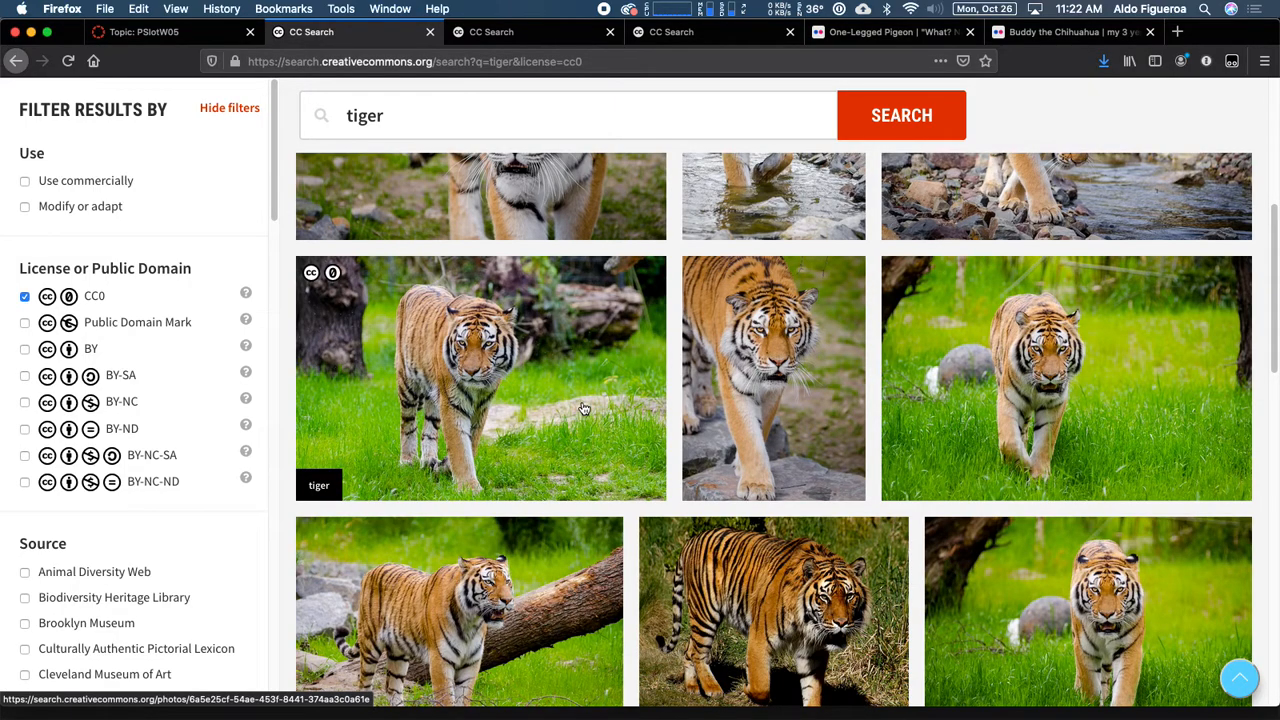
{"action": "scroll", "coordinate": [590, 408], "scroll_direction": "down", "scroll_amount": 3}
{"action": "scroll", "coordinate": [650, 409], "scroll_direction": "down", "scroll_amount": 2}
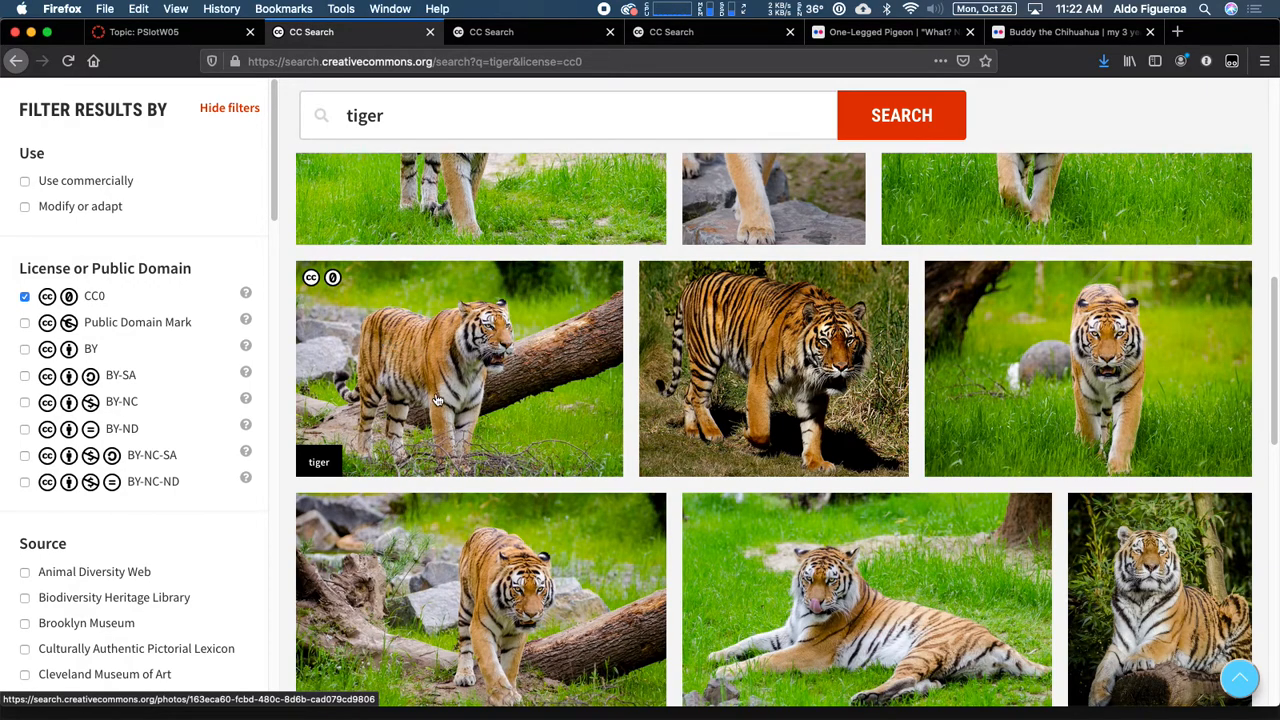
{"action": "scroll", "coordinate": [435, 398], "scroll_direction": "down", "scroll_amount": 2}
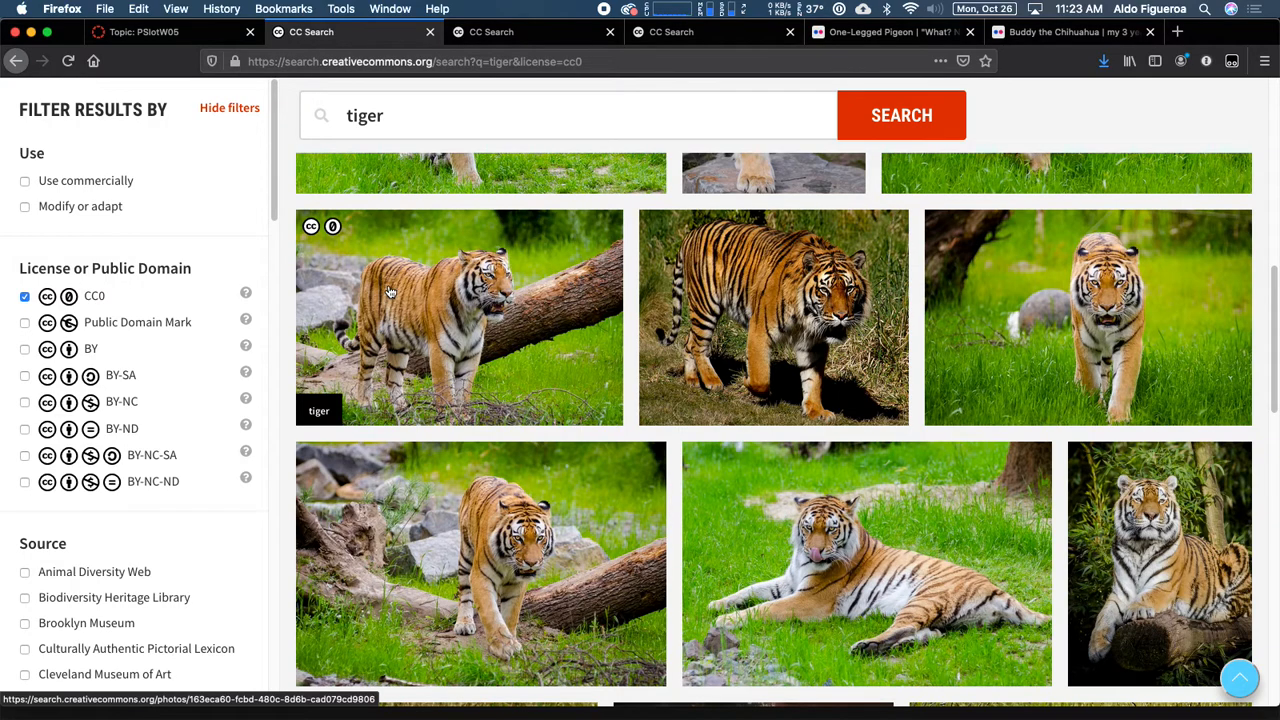
{"action": "scroll", "coordinate": [582, 383], "scroll_direction": "down", "scroll_amount": 5}
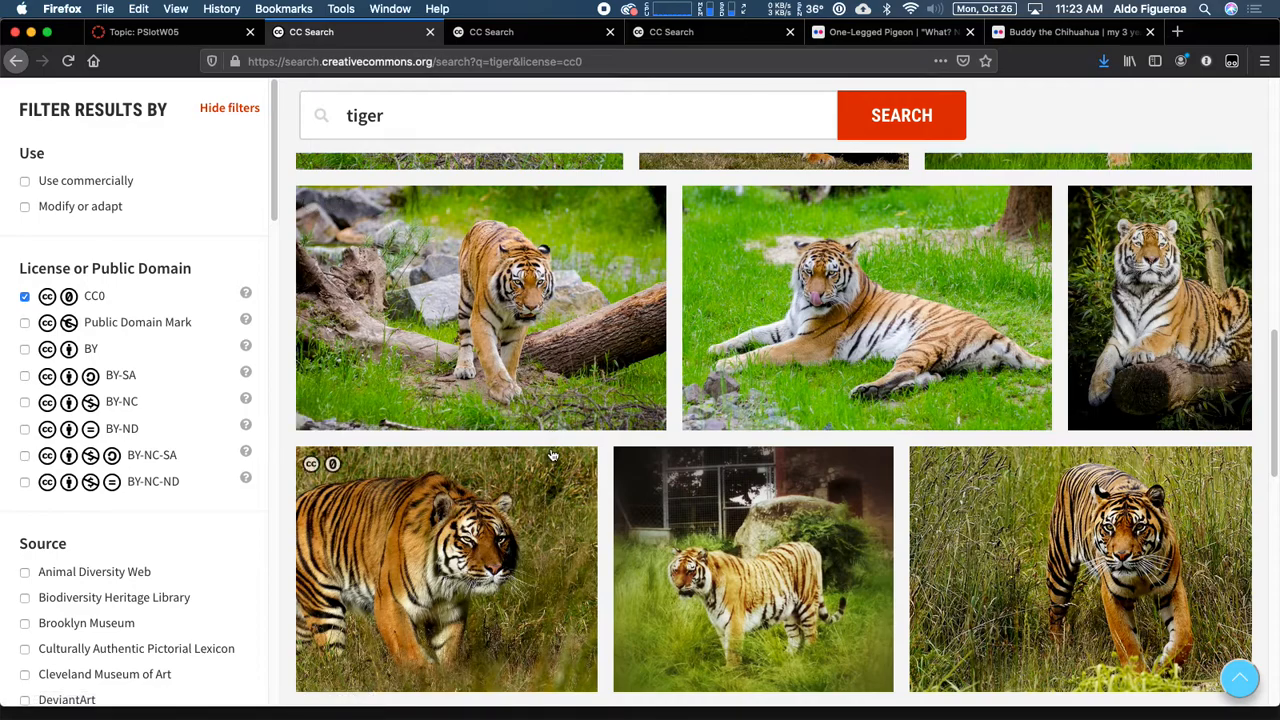
{"action": "scroll", "coordinate": [540, 506], "scroll_direction": "down", "scroll_amount": 1}
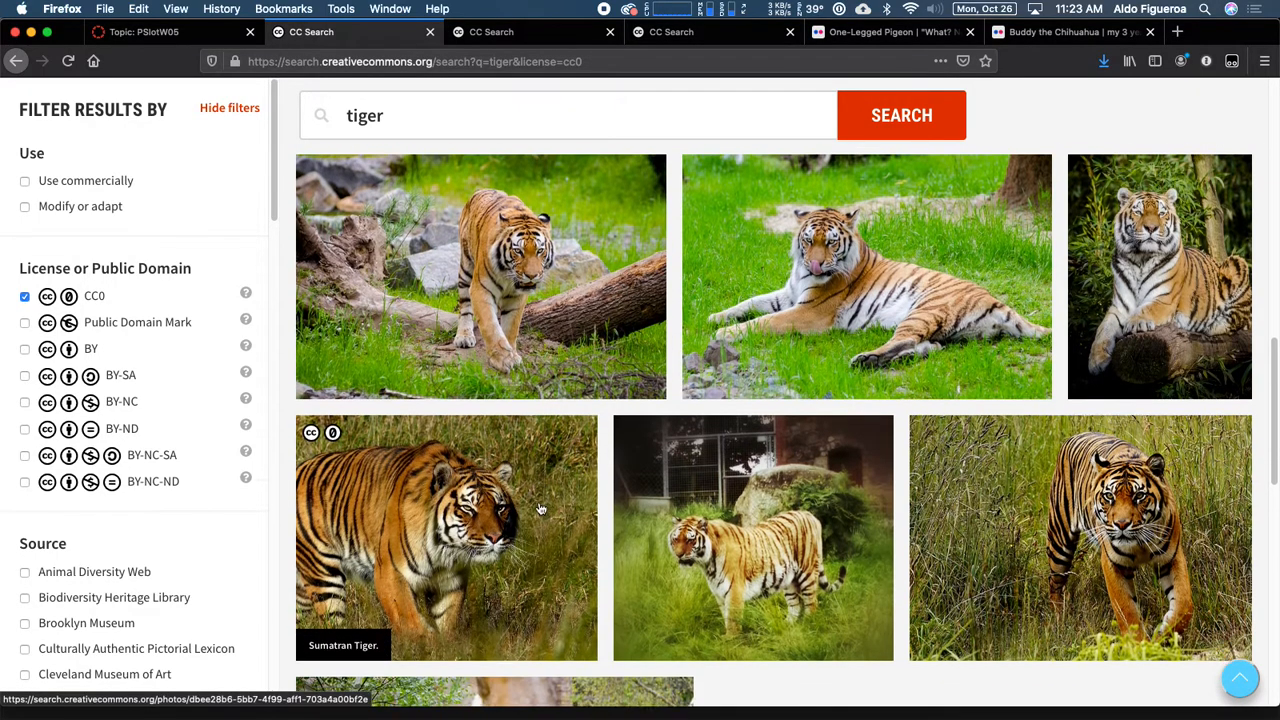
{"action": "scroll", "coordinate": [430, 508], "scroll_direction": "down", "scroll_amount": 2}
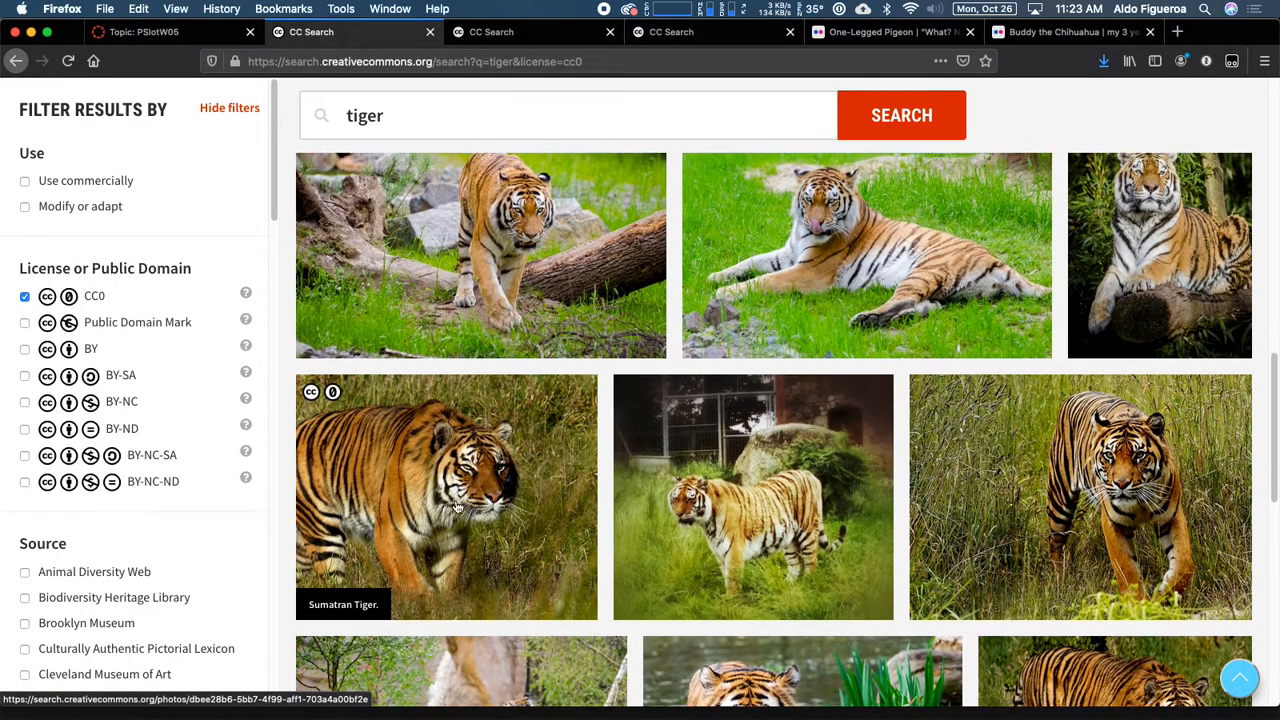
{"action": "scroll", "coordinate": [455, 503], "scroll_direction": "down", "scroll_amount": 3}
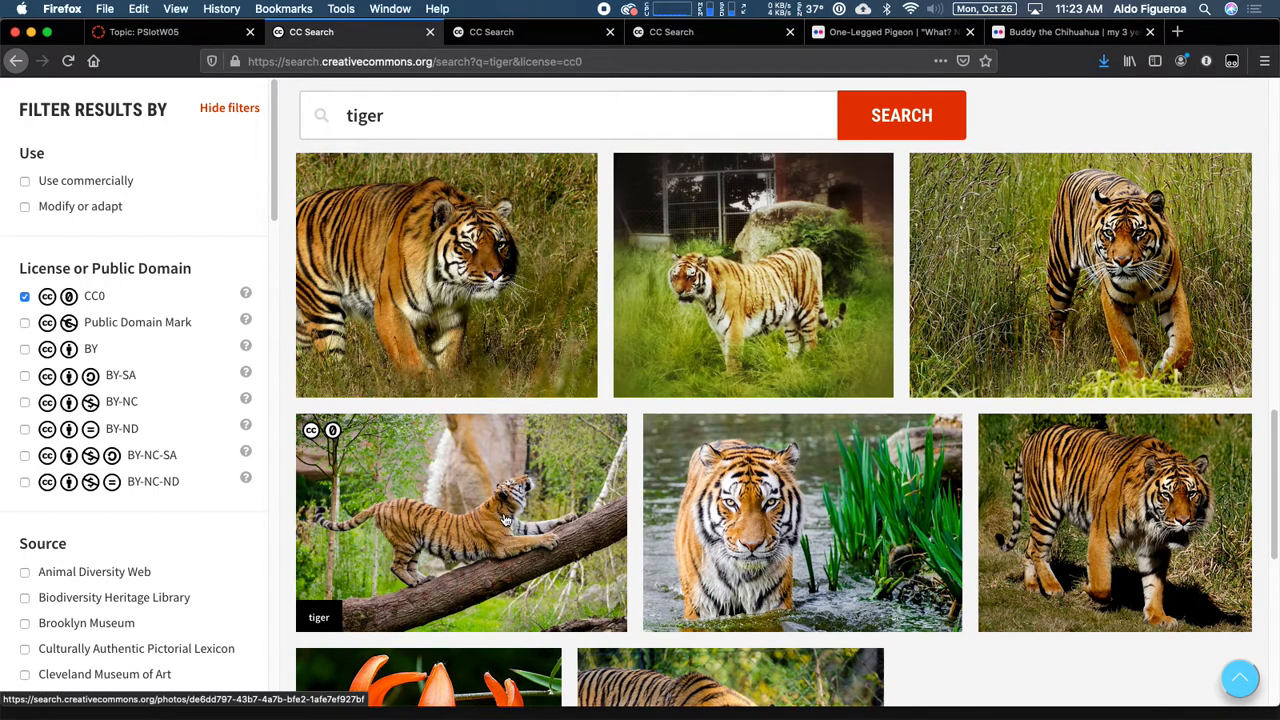
- Browse the CC0 tiger results and open the photo of the tiger stretching on a slanted log
{"action": "scroll", "coordinate": [535, 529], "scroll_direction": "down", "scroll_amount": 1}
{"action": "scroll", "coordinate": [535, 529], "scroll_direction": "up", "scroll_amount": 1}
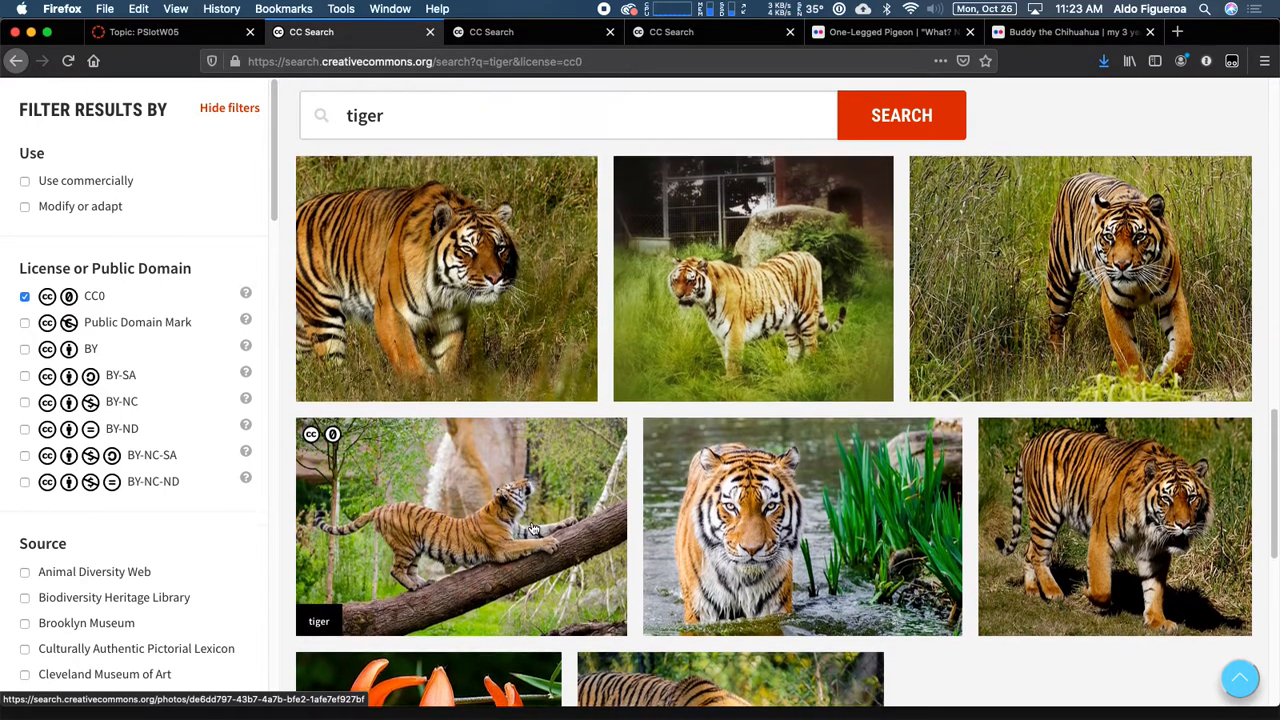
{"action": "scroll", "coordinate": [535, 529], "scroll_direction": "down", "scroll_amount": 1}
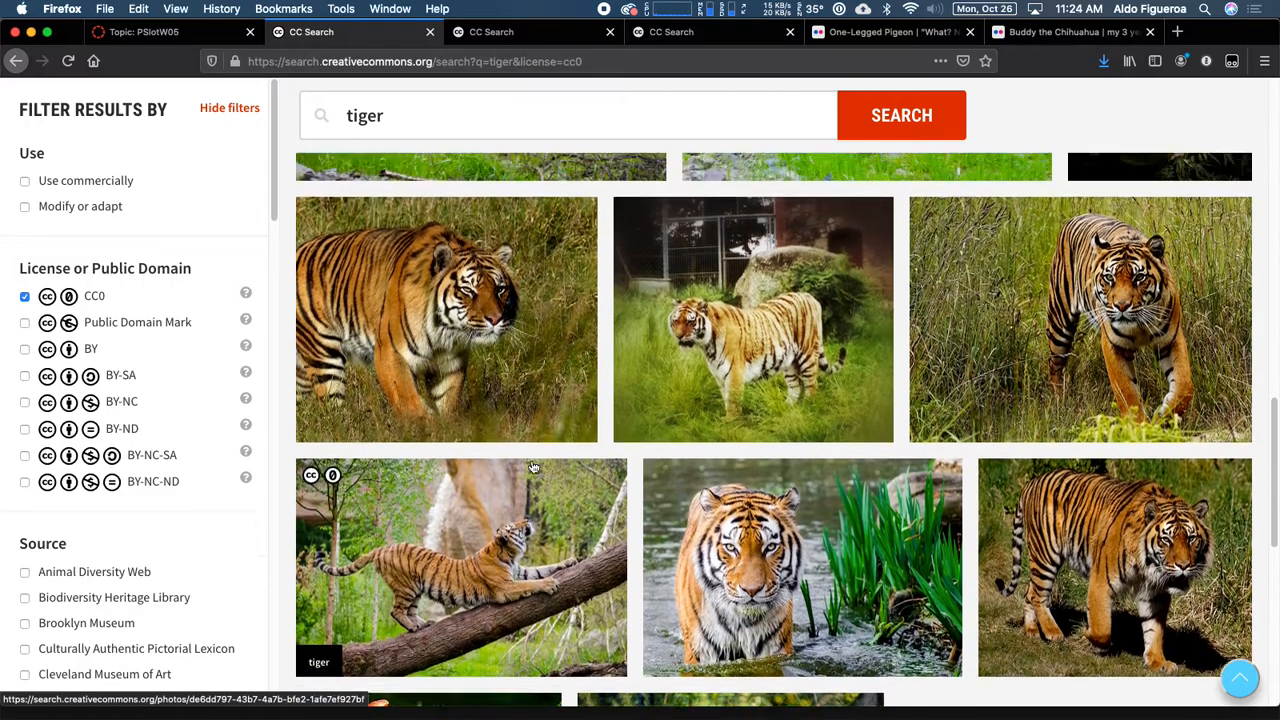
{"action": "scroll", "coordinate": [534, 466], "scroll_direction": "down", "scroll_amount": 1}
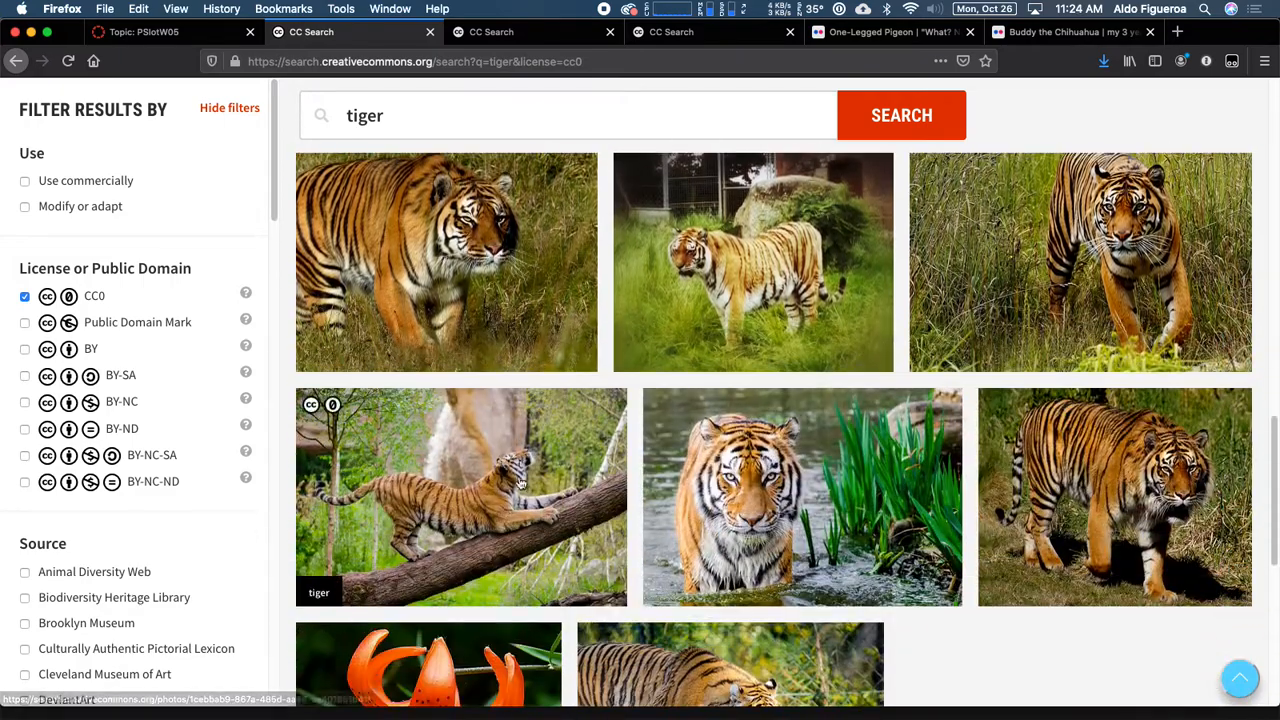
{"action": "left_click", "coordinate": [488, 511]}
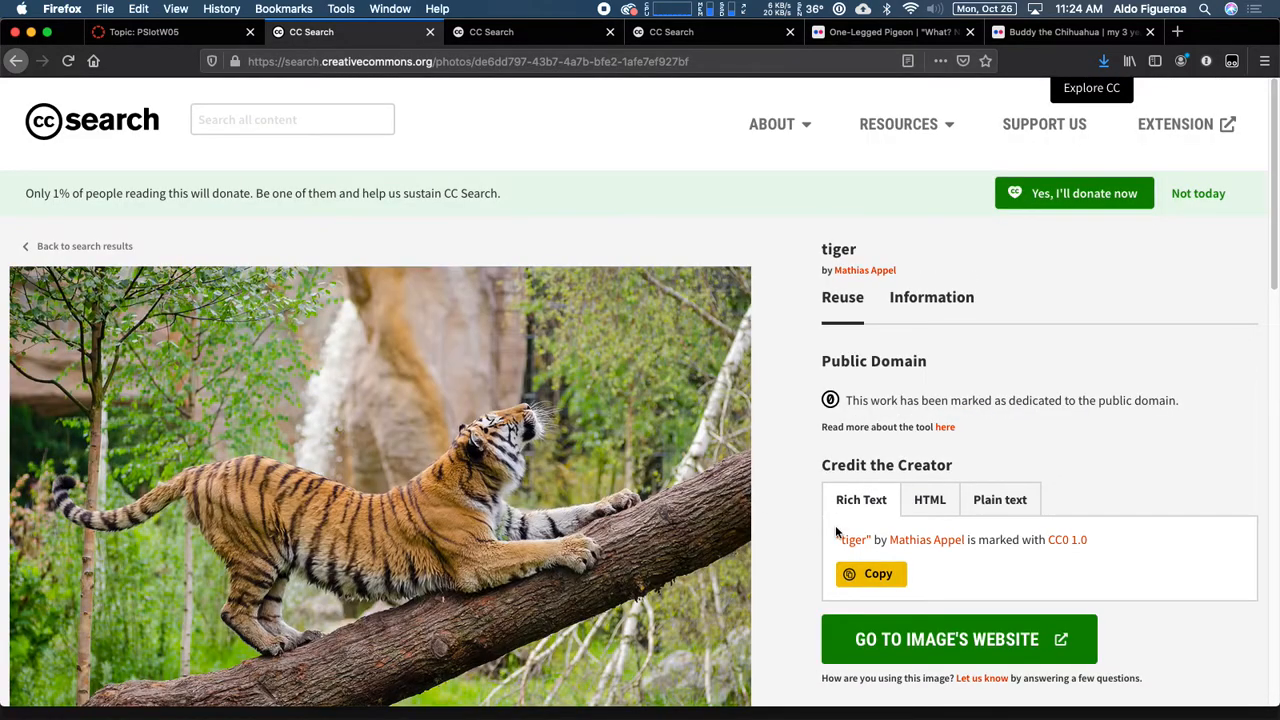
- Review the tiger photo's reuse terms, go to its source page on Flickr and show the available download sizes
{"action": "scroll", "coordinate": [837, 532], "scroll_direction": "down", "scroll_amount": 1}
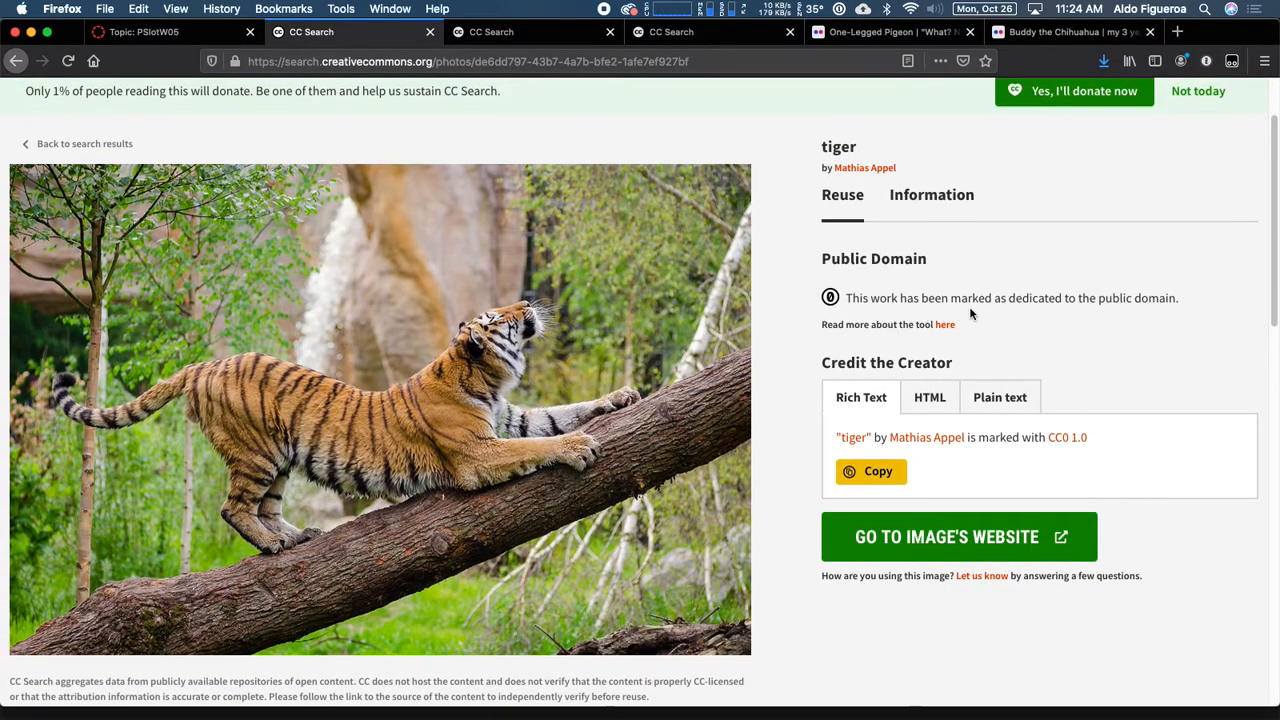
{"action": "scroll", "coordinate": [900, 345], "scroll_direction": "down", "scroll_amount": 1}
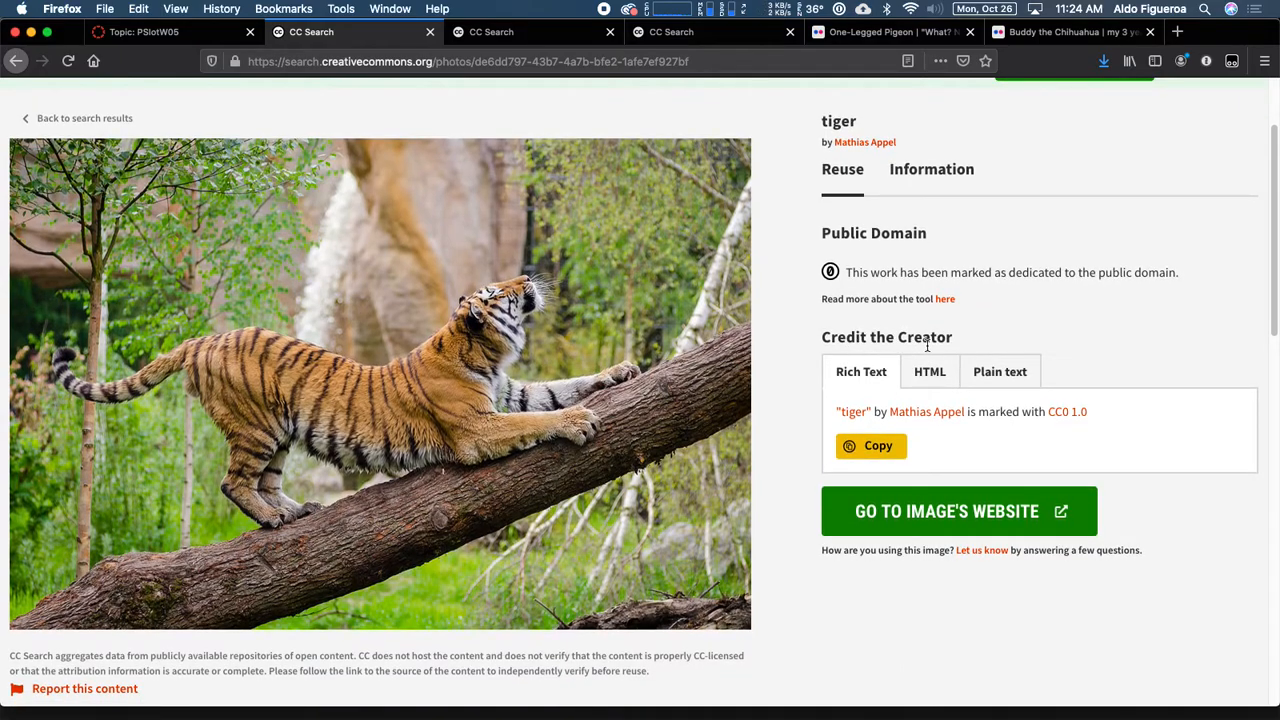
{"action": "left_click", "coordinate": [969, 516]}
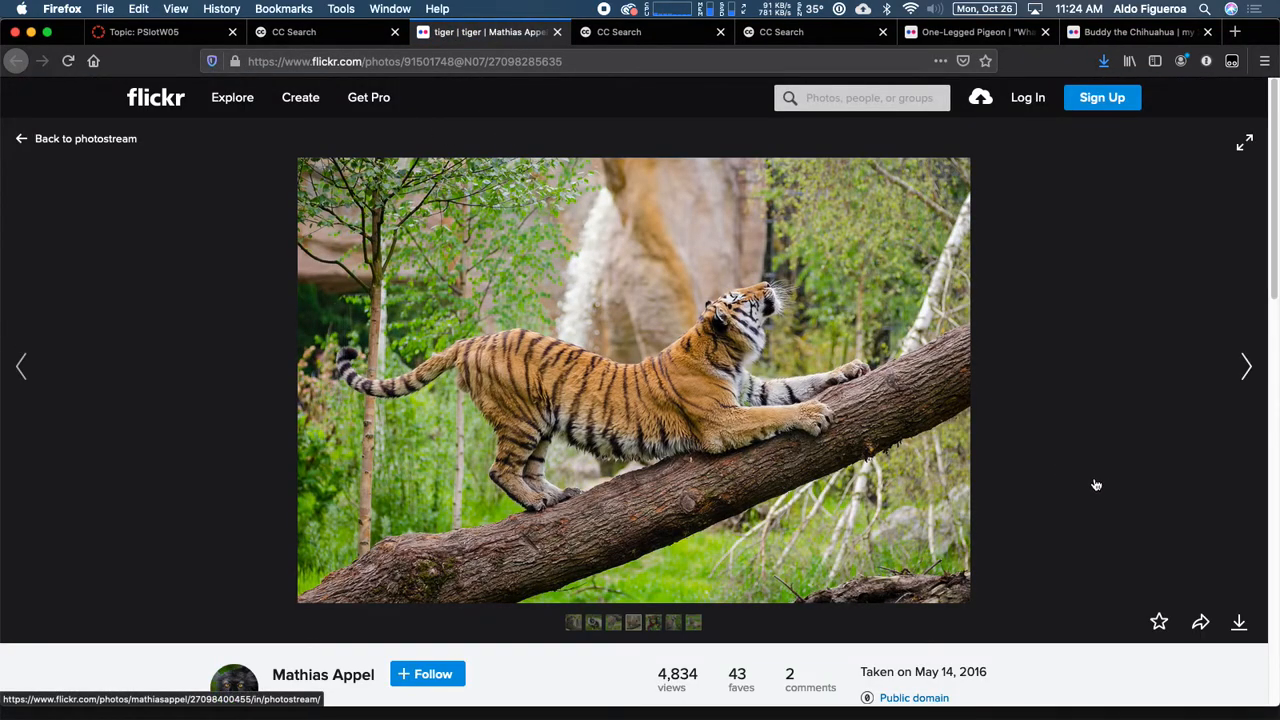
{"action": "left_click", "coordinate": [1240, 625]}
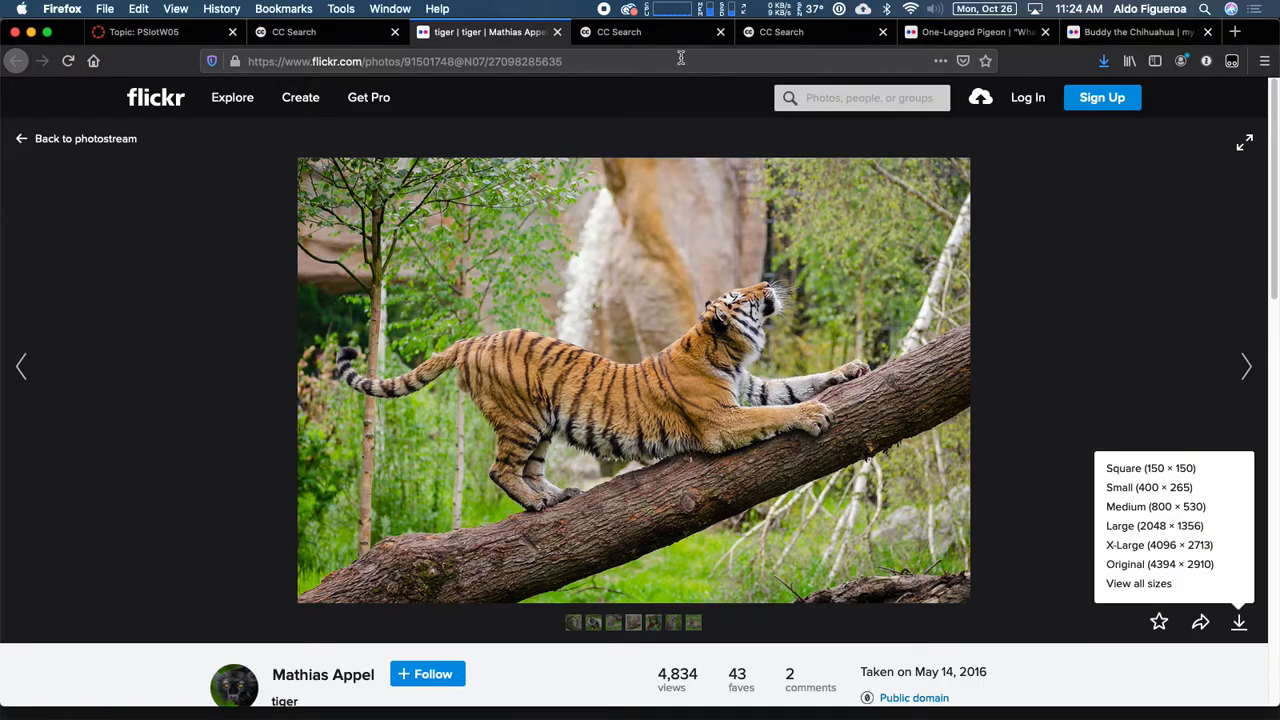
- Check the licence and credit details of the "One-Legged Pigeon" and "Buddy the Chihuahua" images on CC Search
{"action": "left_click", "coordinate": [664, 34]}
{"action": "scroll", "coordinate": [682, 273], "scroll_direction": "down", "scroll_amount": 2}
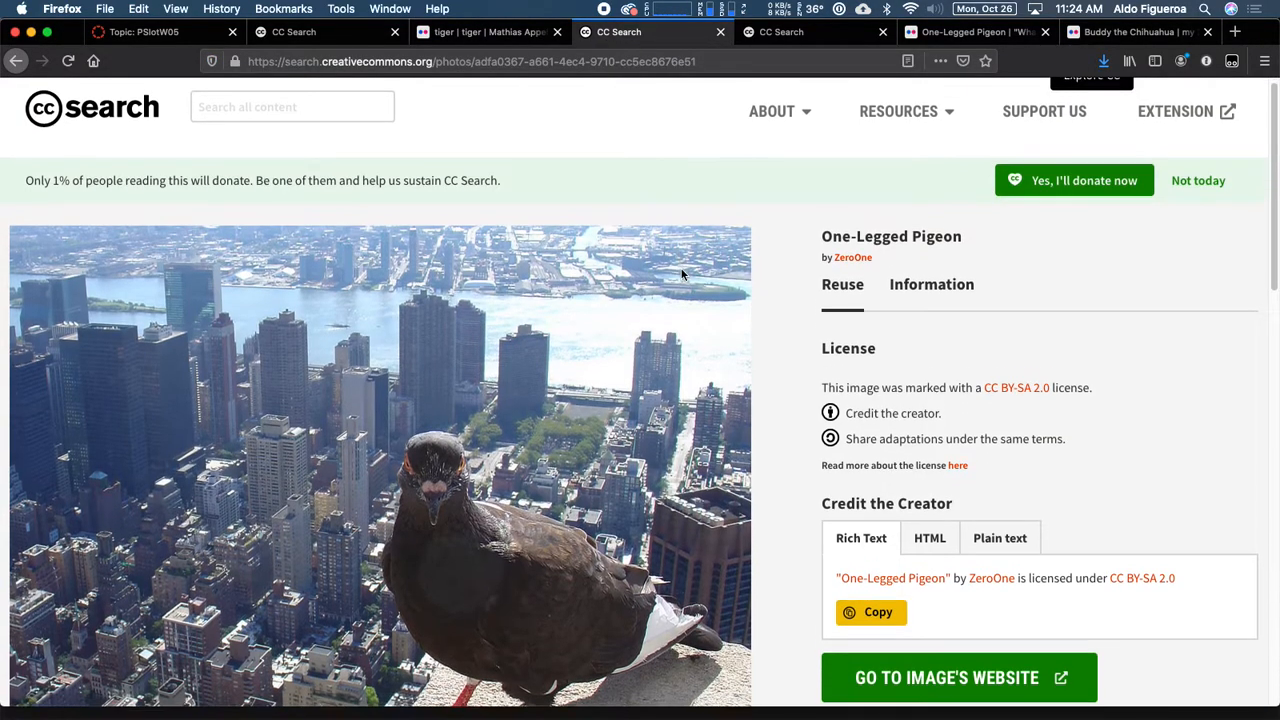
{"action": "scroll", "coordinate": [682, 273], "scroll_direction": "down", "scroll_amount": 3}
{"action": "scroll", "coordinate": [693, 320], "scroll_direction": "down", "scroll_amount": 1}
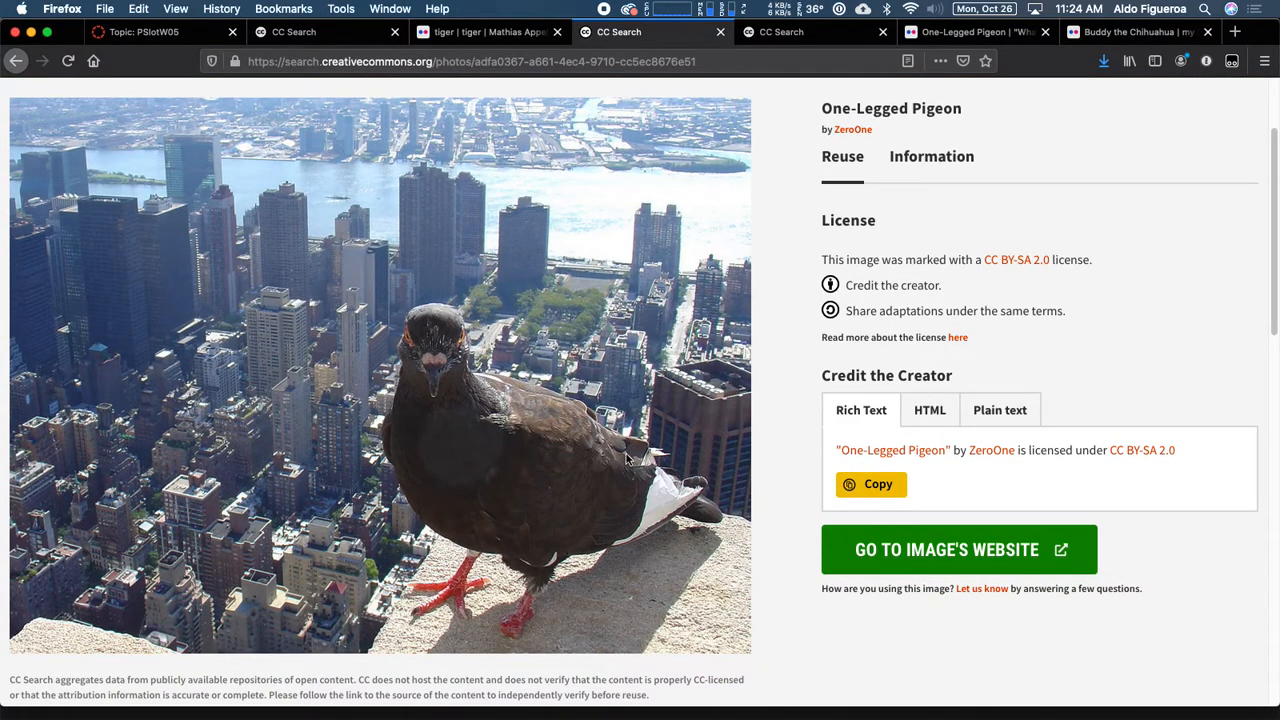
{"action": "left_click", "coordinate": [800, 32]}
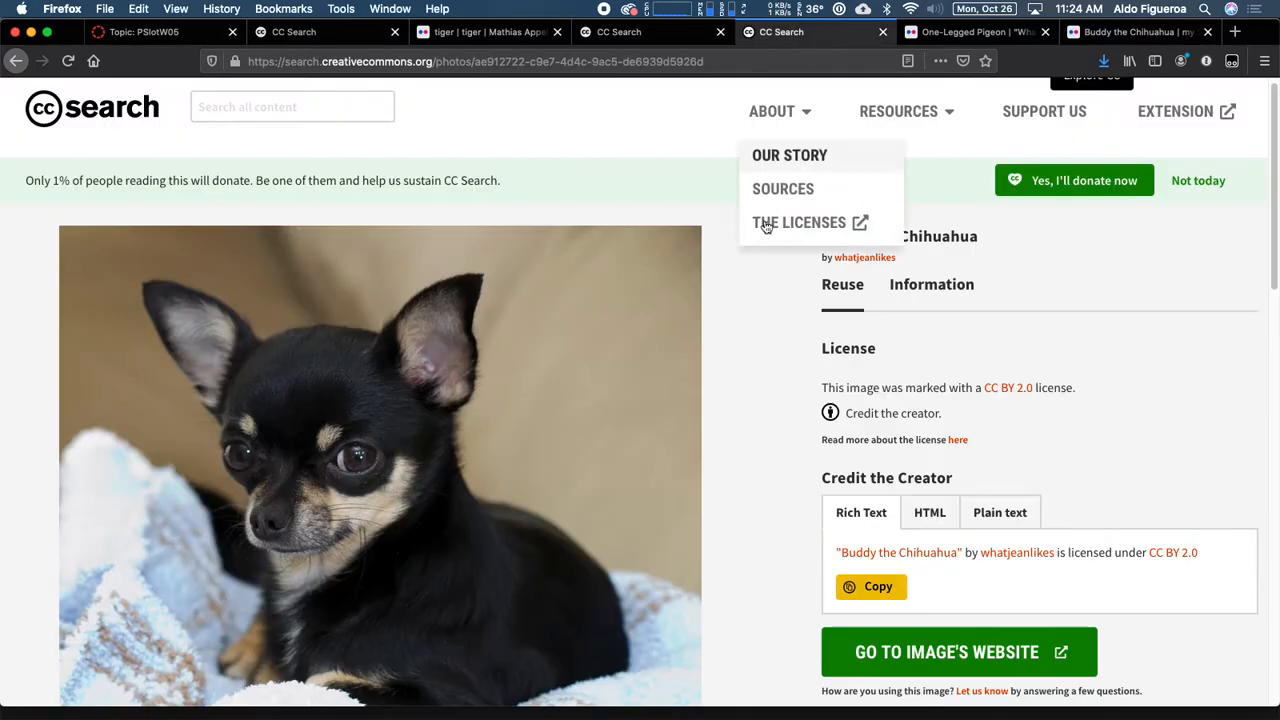
{"action": "scroll", "coordinate": [723, 356], "scroll_direction": "down", "scroll_amount": 1}
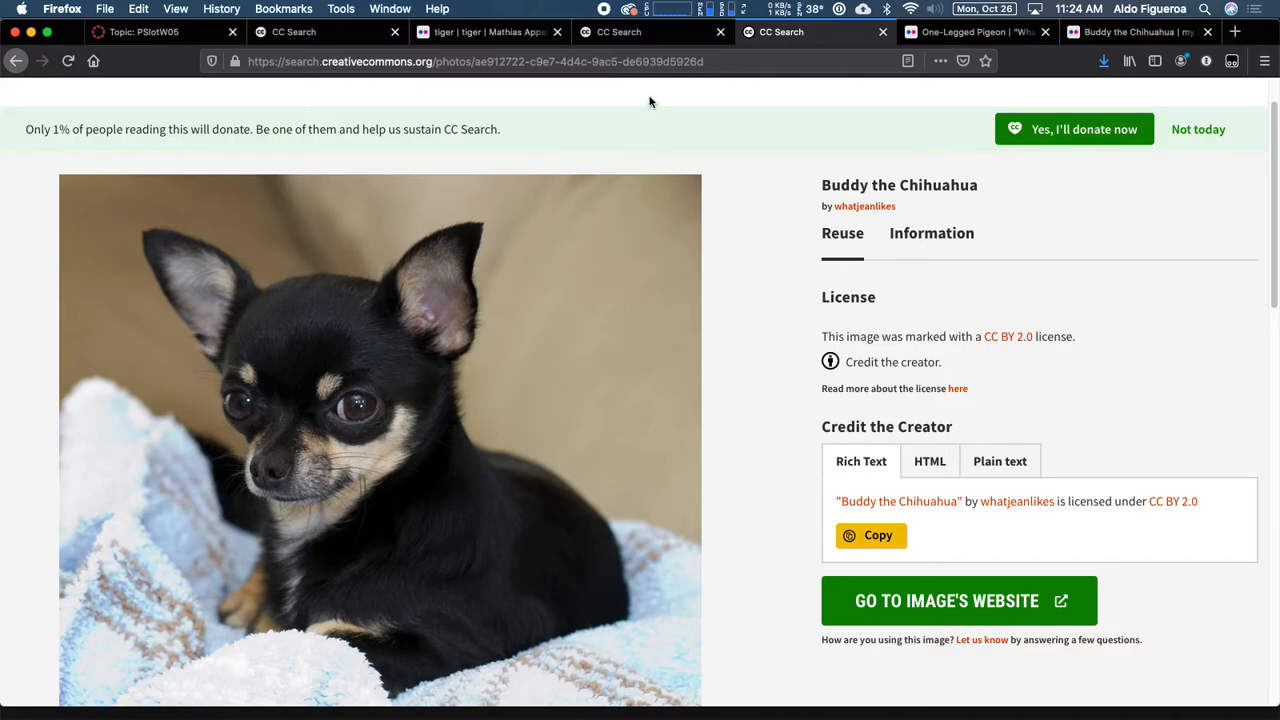
{"action": "left_click", "coordinate": [662, 40]}
{"action": "left_click", "coordinate": [808, 40]}
- View the "One-Legged Pigeon" photo on Flickr, with its download sizes and description
{"action": "left_click", "coordinate": [966, 36]}
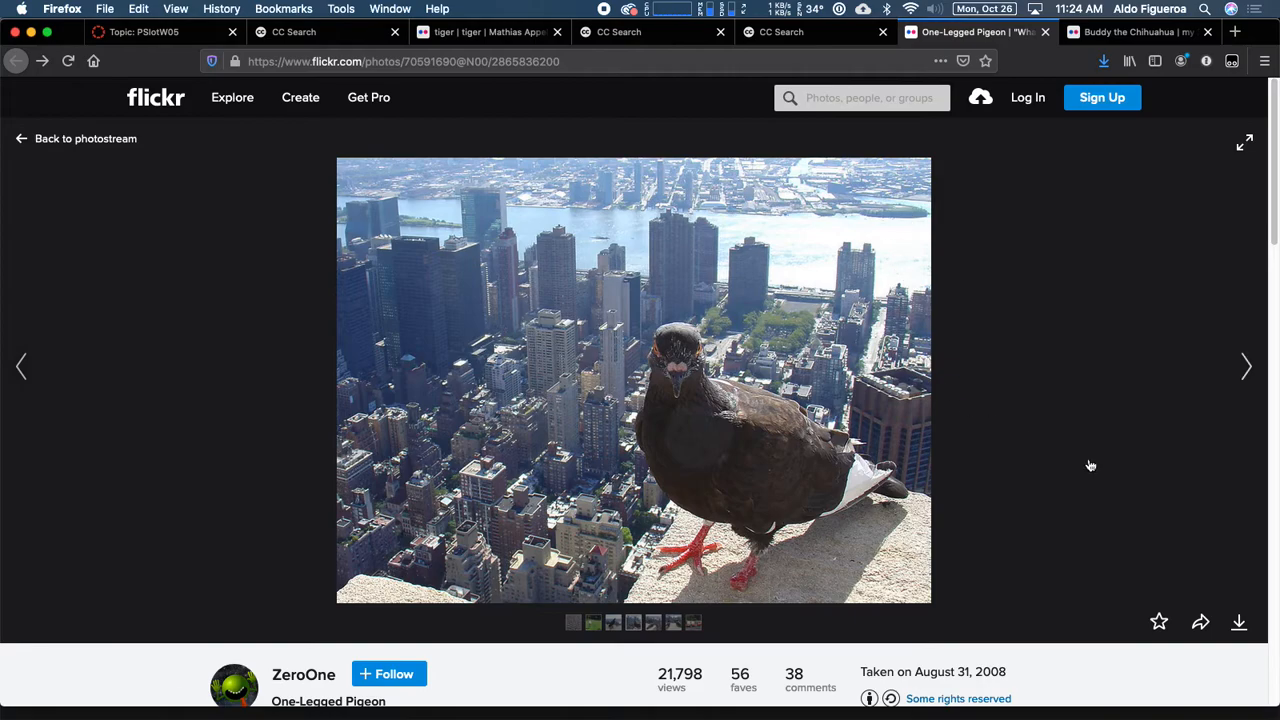
{"action": "left_click", "coordinate": [1239, 623]}
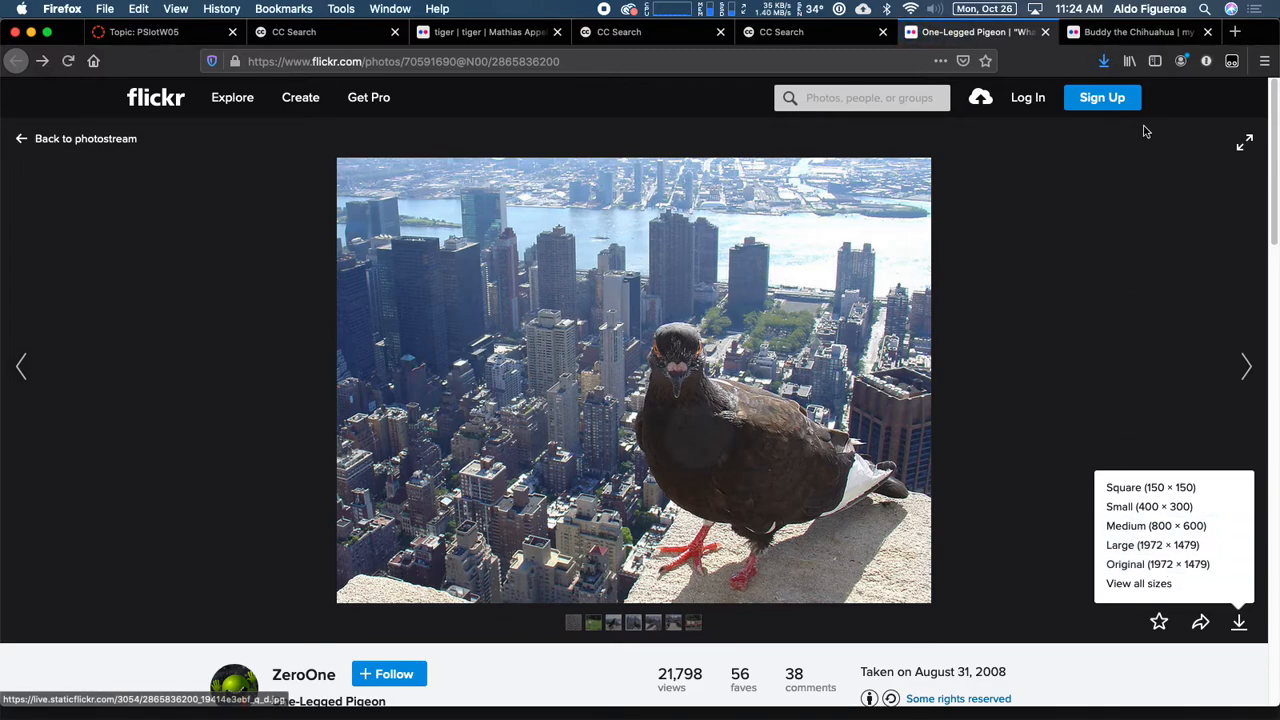
{"action": "left_click", "coordinate": [1137, 31]}
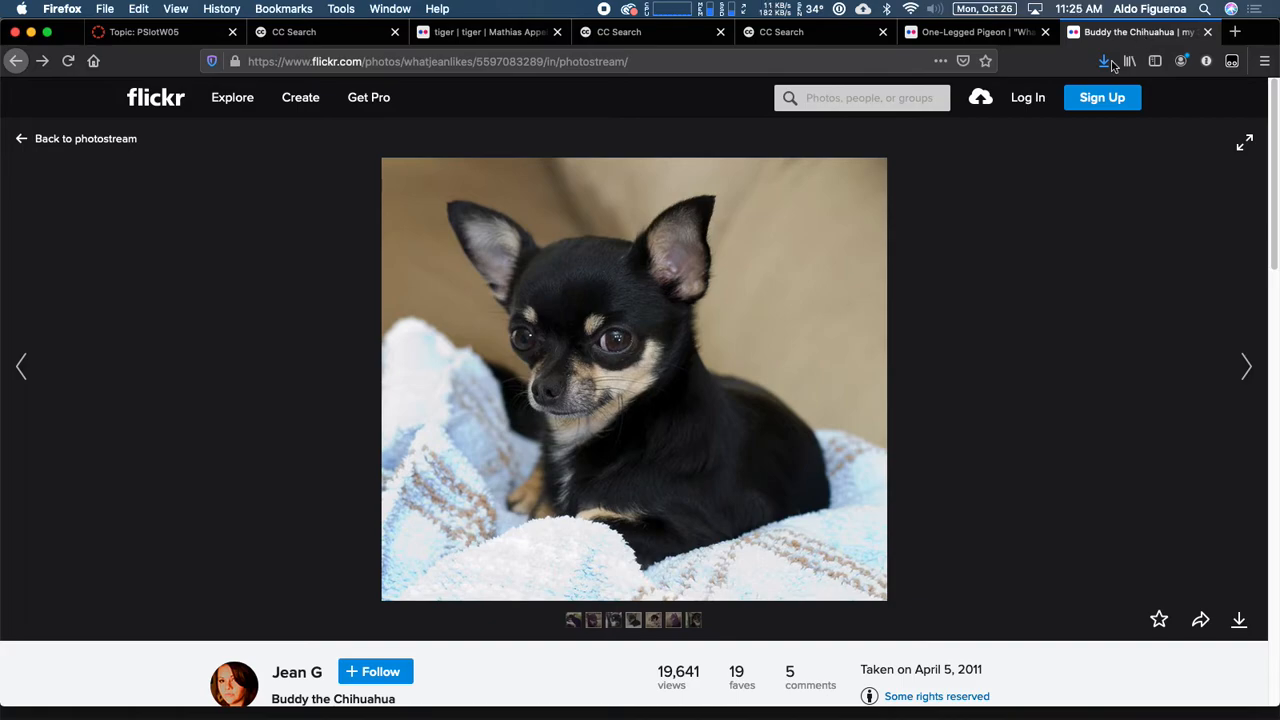
{"action": "left_click", "coordinate": [993, 33]}
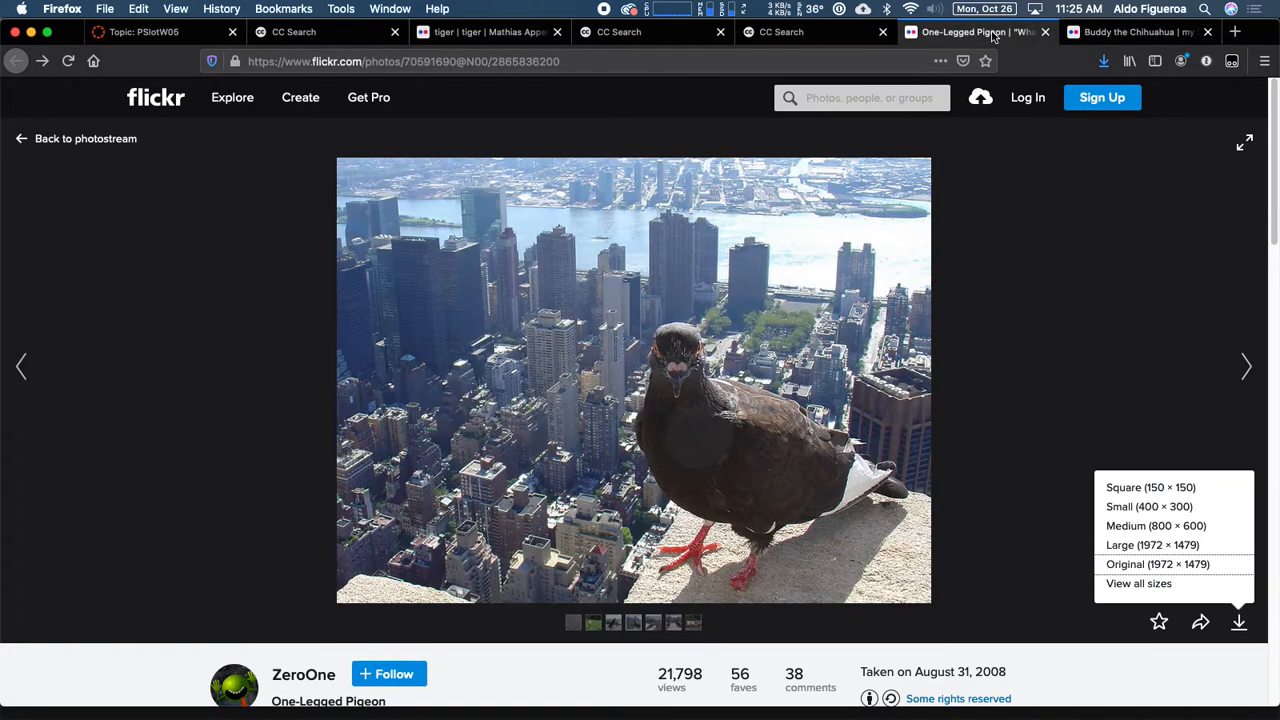
{"action": "scroll", "coordinate": [1043, 464], "scroll_direction": "down", "scroll_amount": 3}
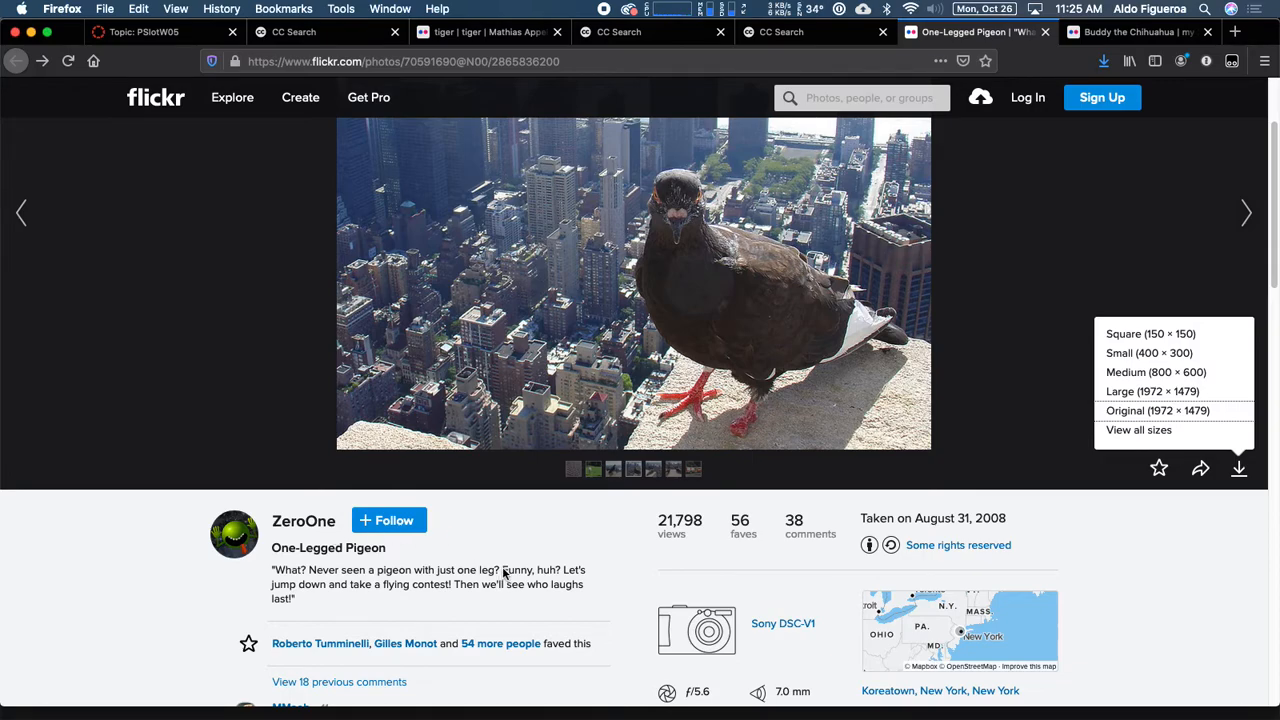
{"action": "scroll", "coordinate": [505, 576], "scroll_direction": "up", "scroll_amount": 1}
{"action": "scroll", "coordinate": [507, 582], "scroll_direction": "up", "scroll_amount": 2}
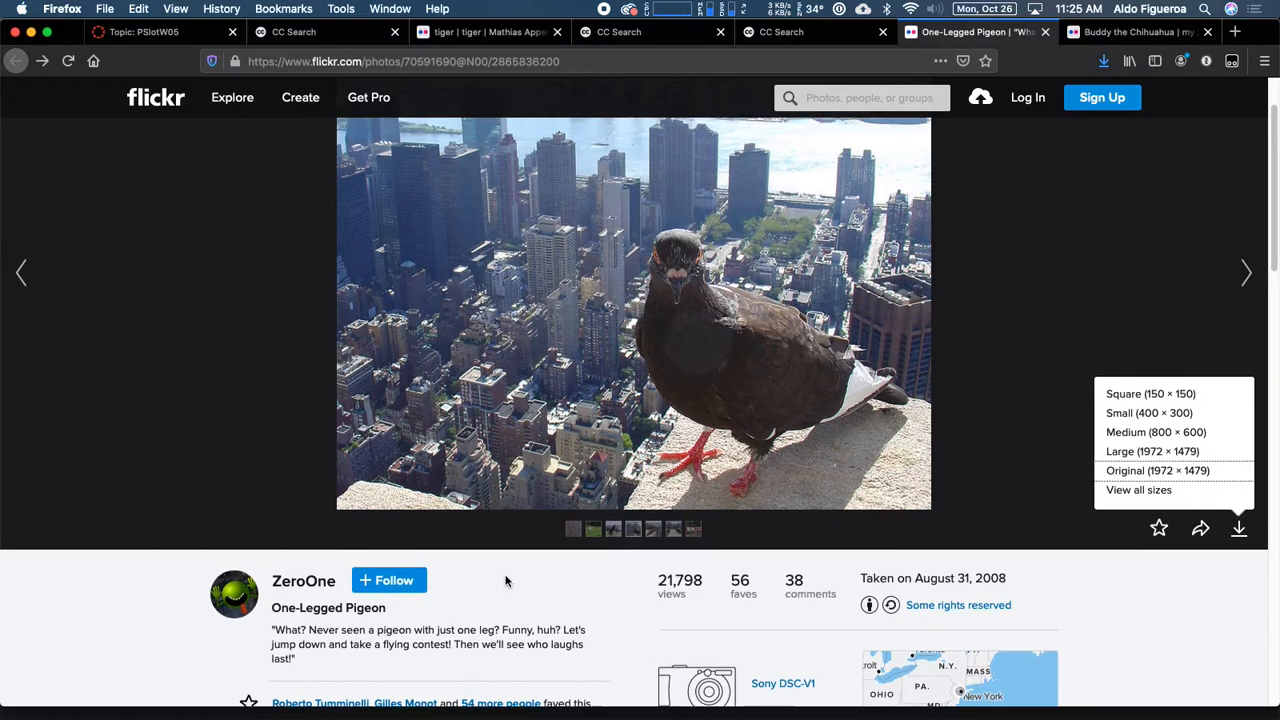
- Choose the Original (3267 × 2865) download size for the "Buddy the Chihuahua" photo on Flickr
{"action": "left_click", "coordinate": [1142, 36]}
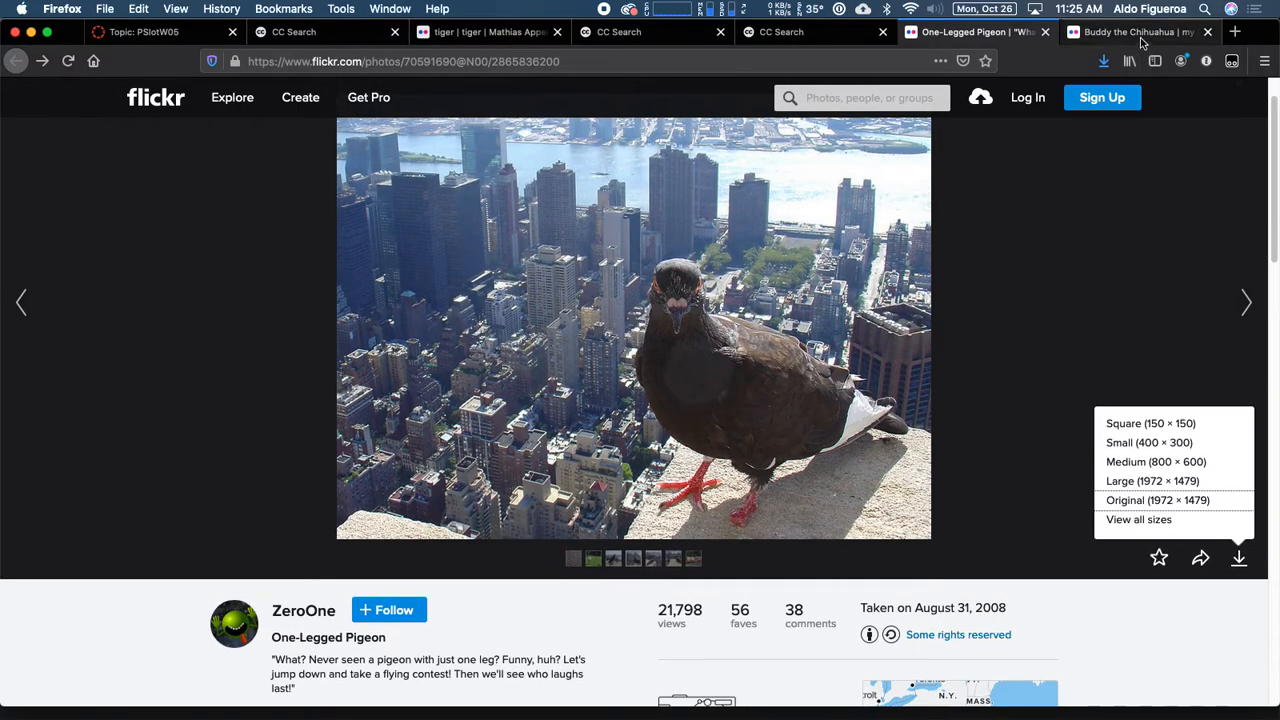
{"action": "scroll", "coordinate": [1165, 390], "scroll_direction": "down", "scroll_amount": 3}
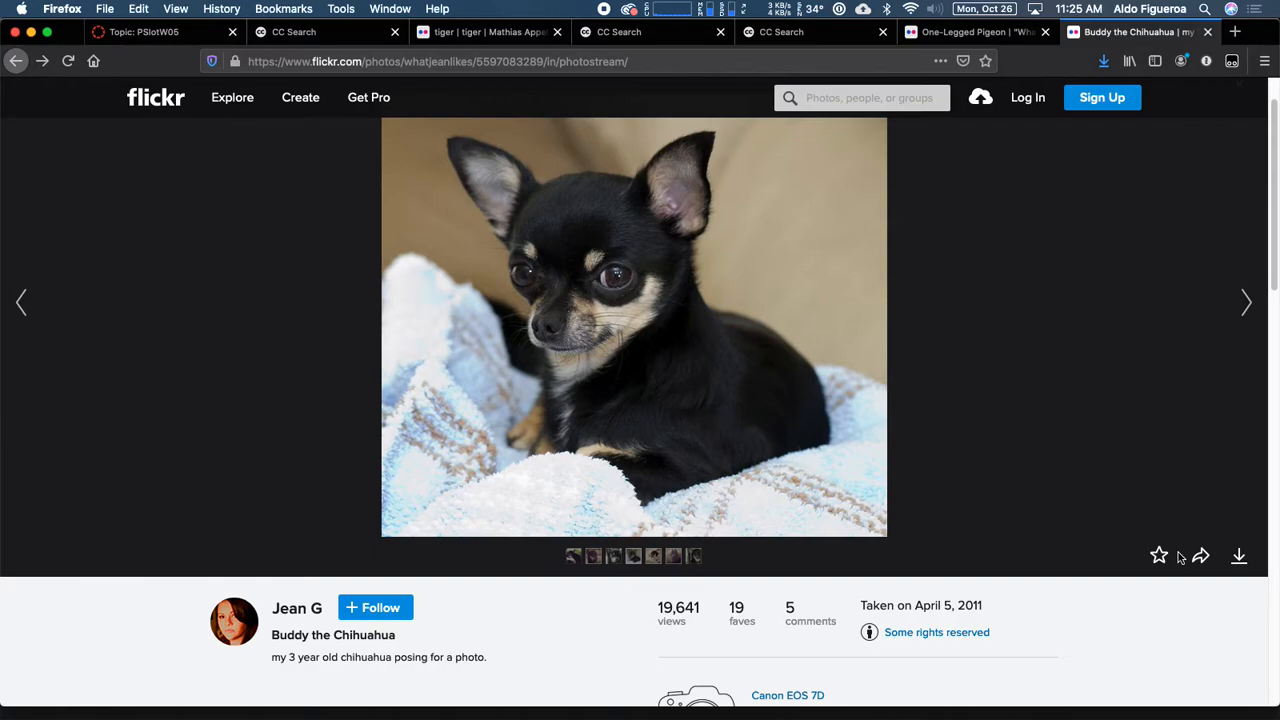
{"action": "scroll", "coordinate": [1175, 545], "scroll_direction": "up", "scroll_amount": 1}
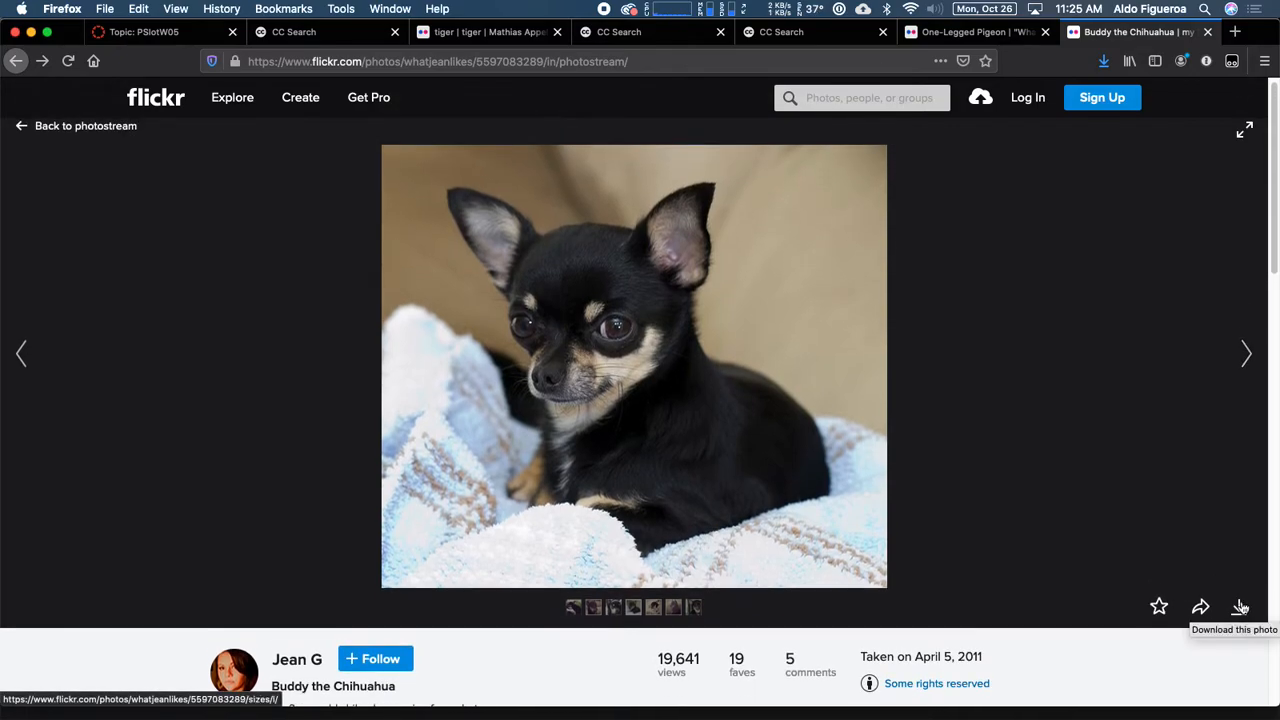
{"action": "left_click", "coordinate": [1243, 609]}
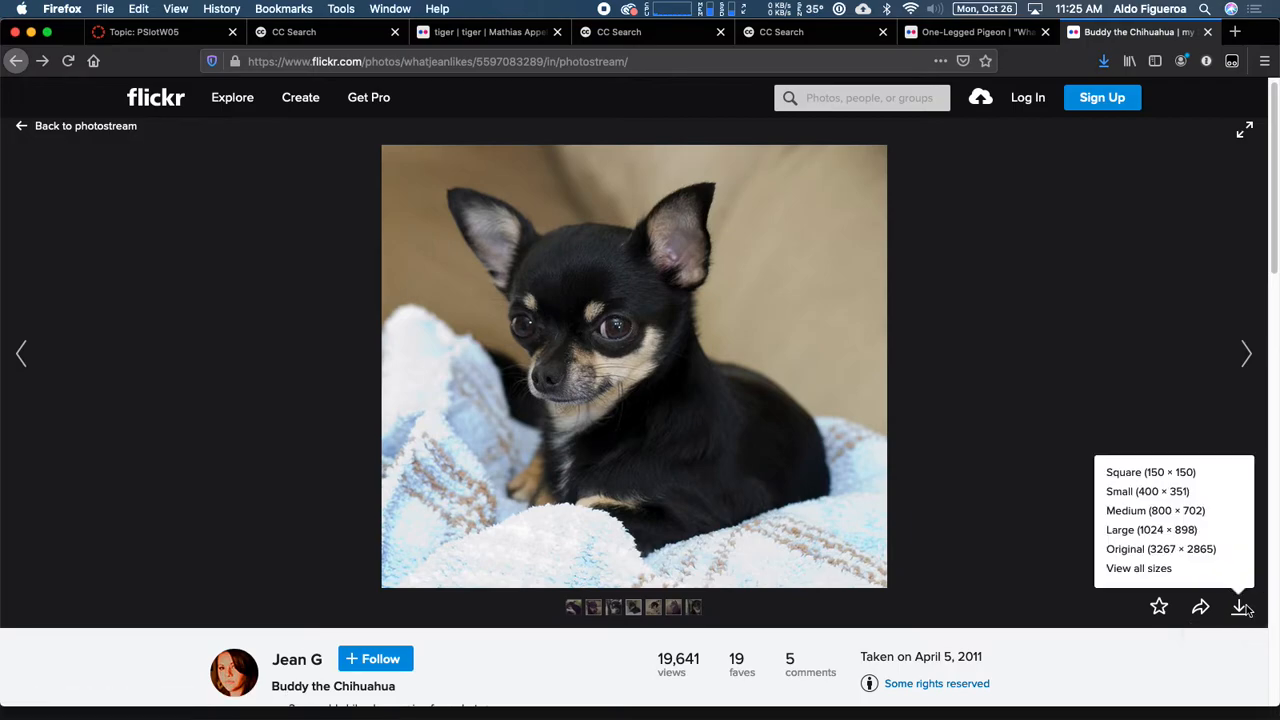
{"action": "left_click", "coordinate": [1163, 555]}
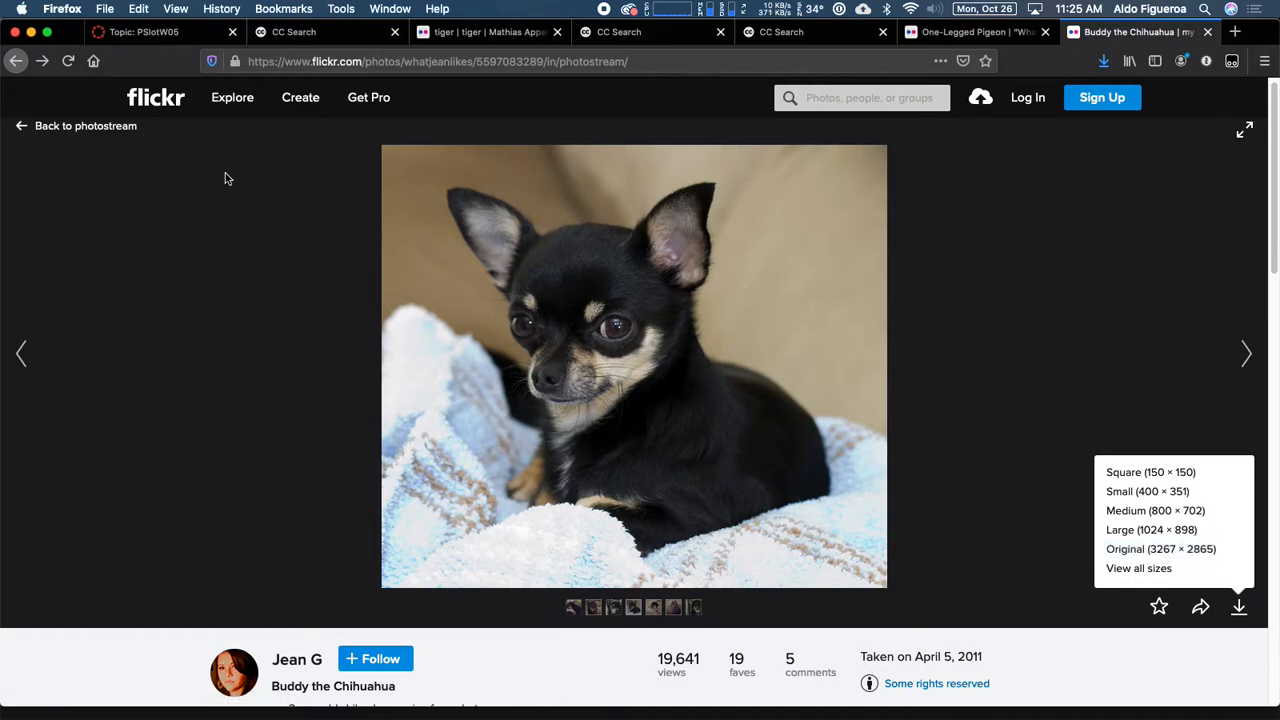
- Switch to Photoshop and bring the chihuahua photo's document to the front
{"action": "left_click", "coordinate": [31, 32]}
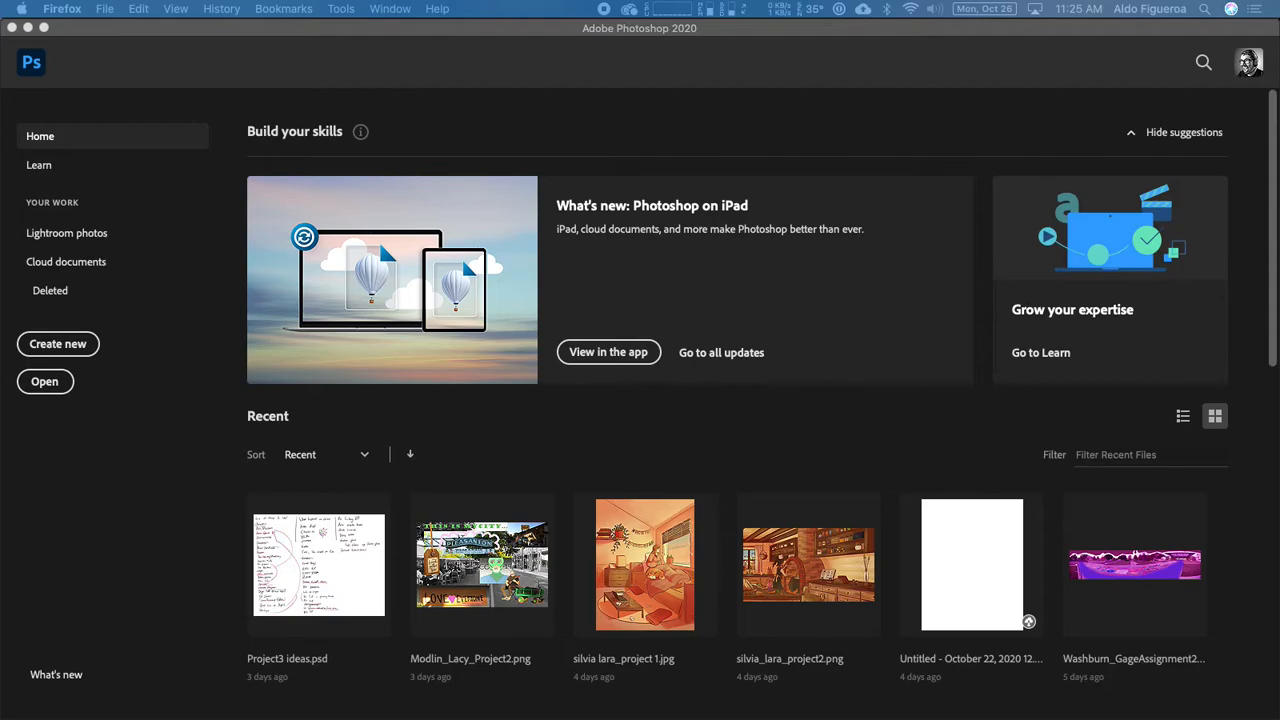
{"action": "key", "text": "super+Tab"}
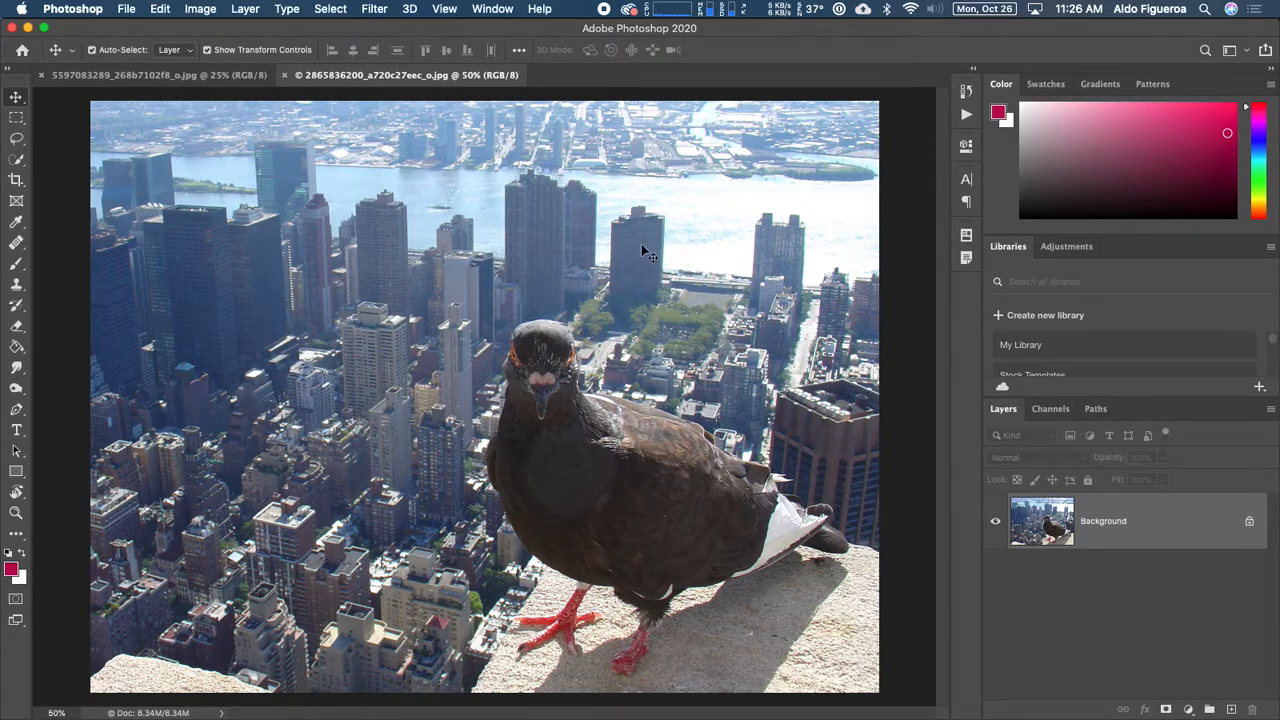
{"action": "key", "text": "ctrl+Tab"}
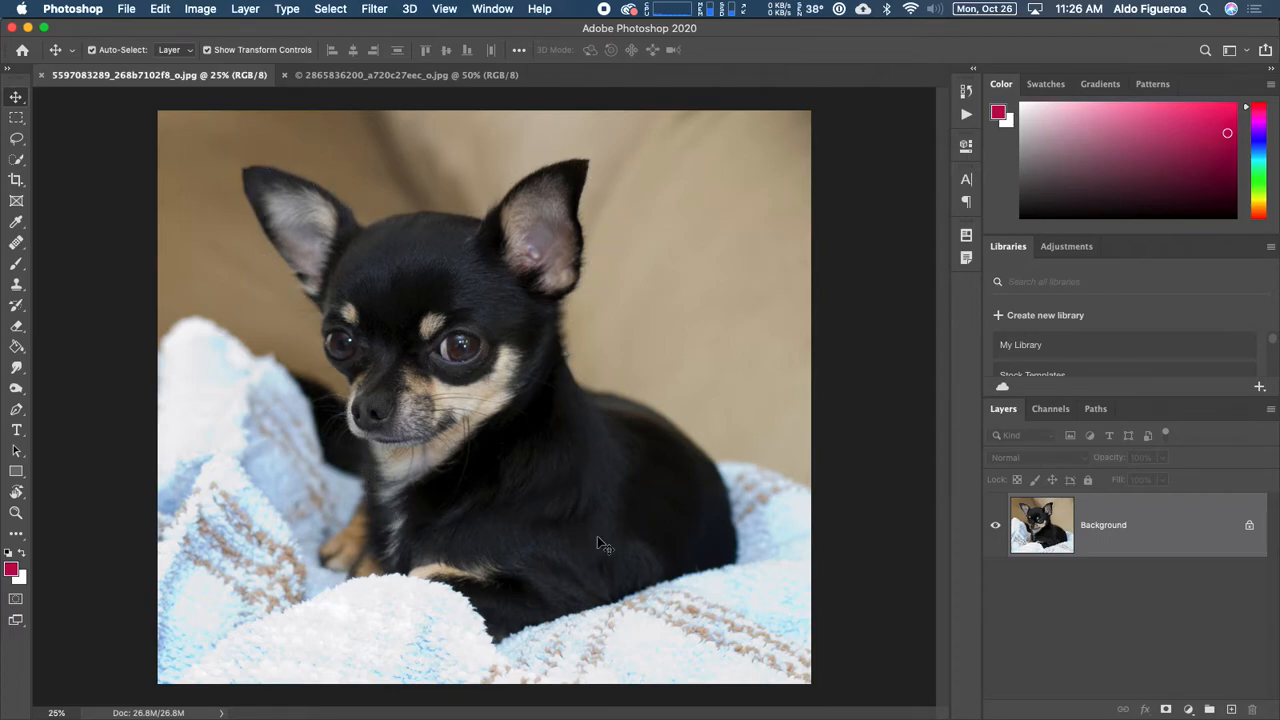
- Convert the chihuahua photo's locked Background into a regular layer named "chihuahua"
{"action": "double_click", "coordinate": [1200, 534]}
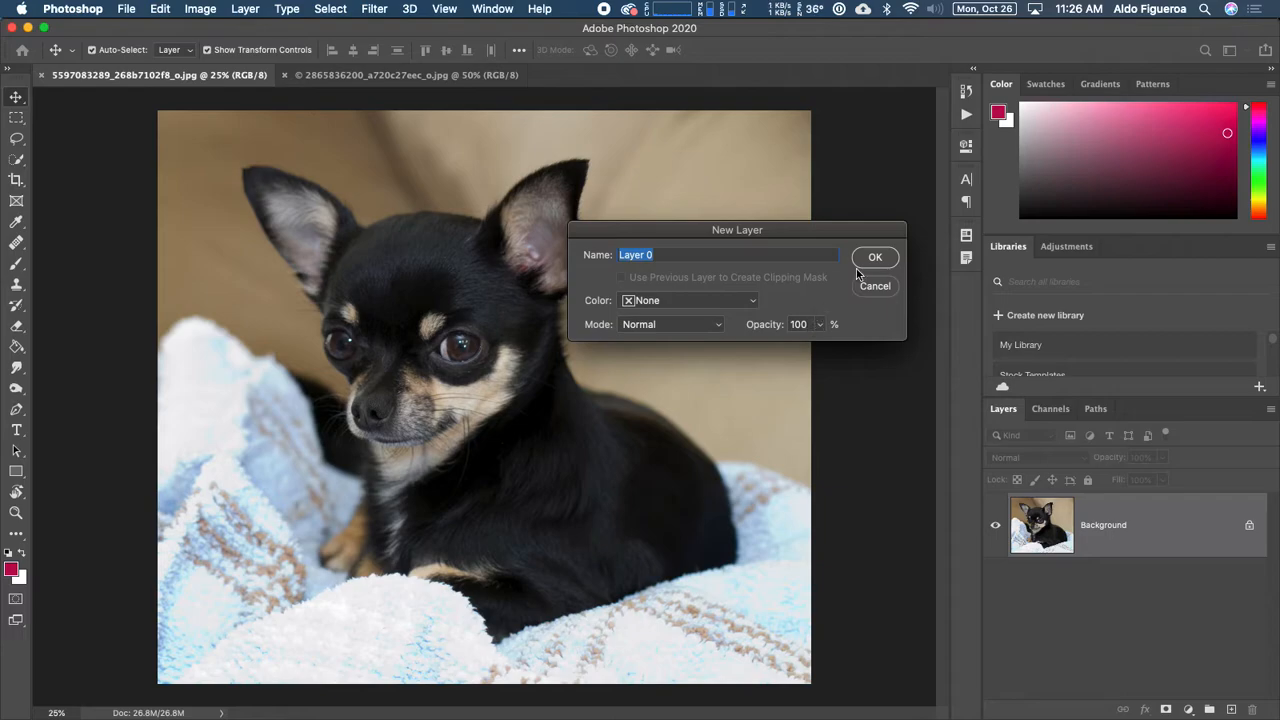
{"action": "type", "text": "chihuahua"}
{"action": "left_click", "coordinate": [868, 264]}
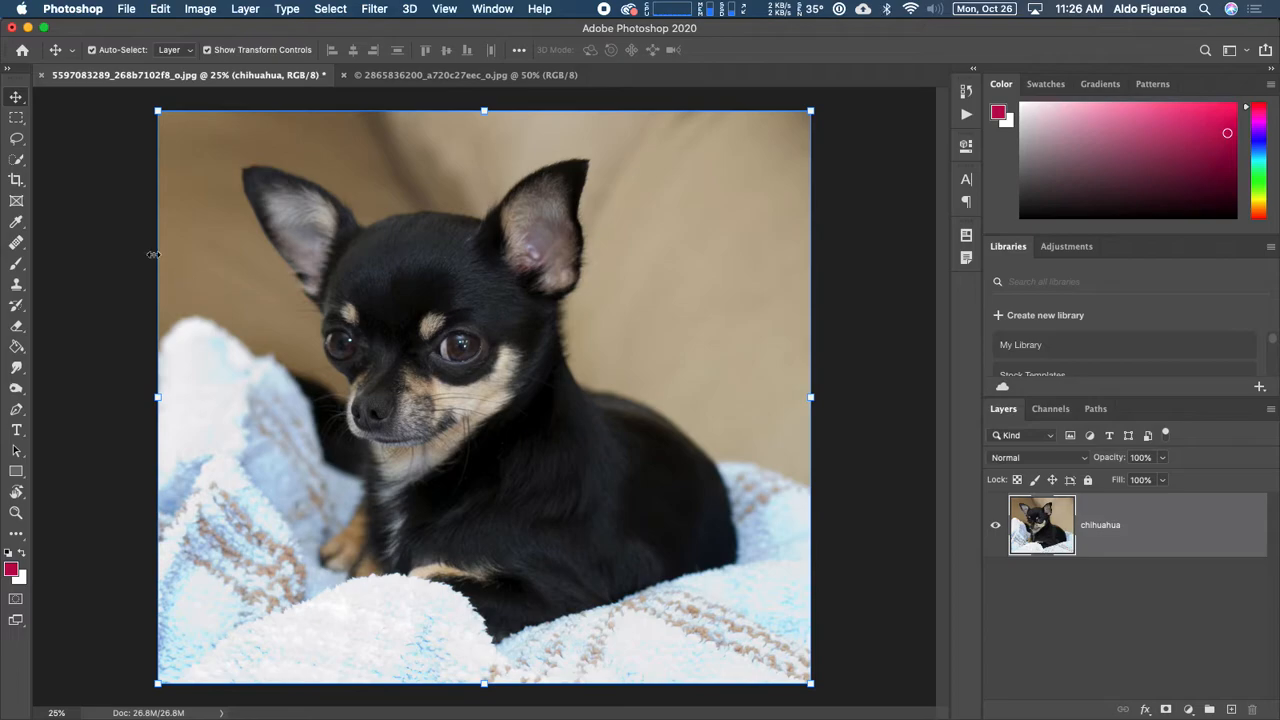
- Select the chihuahua's head and chest with the Object Selection tool and turn the selection into a layer mask
{"action": "left_click", "coordinate": [20, 163]}
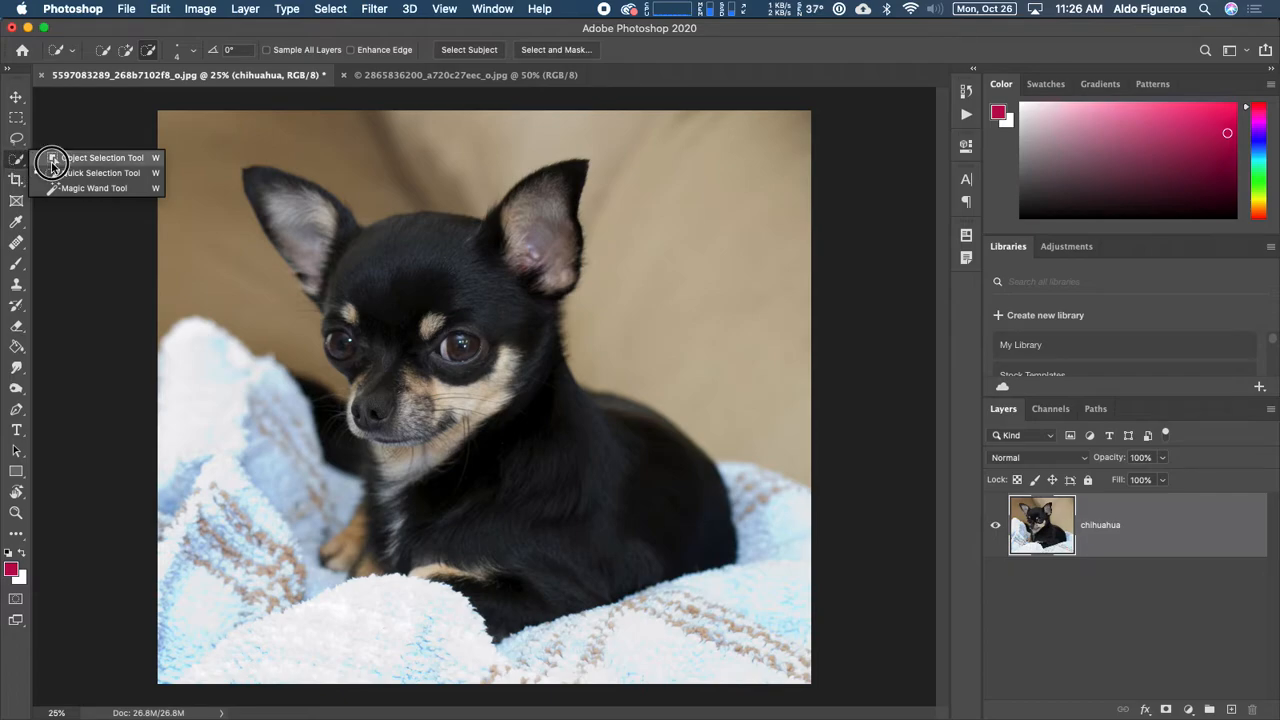
{"action": "left_click", "coordinate": [88, 158]}
{"action": "left_click_drag", "start_coordinate": [220, 132], "coordinate": [638, 501]}
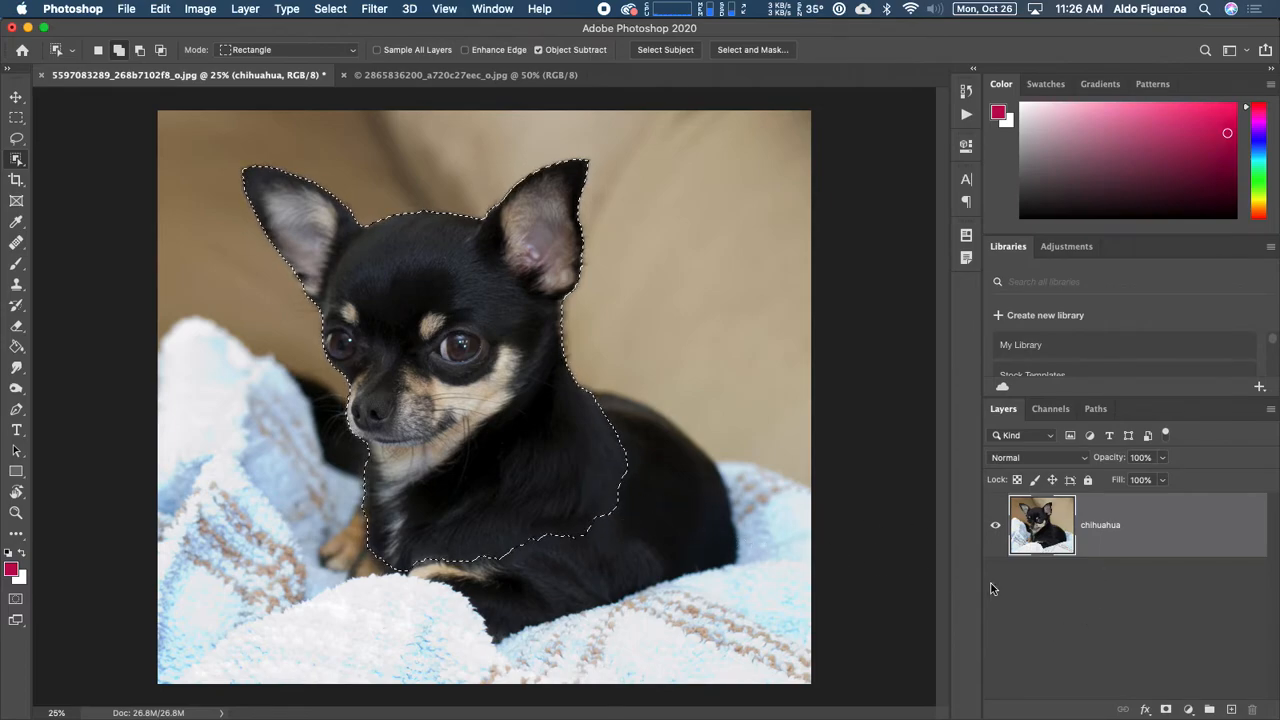
{"action": "left_click", "coordinate": [1167, 710]}
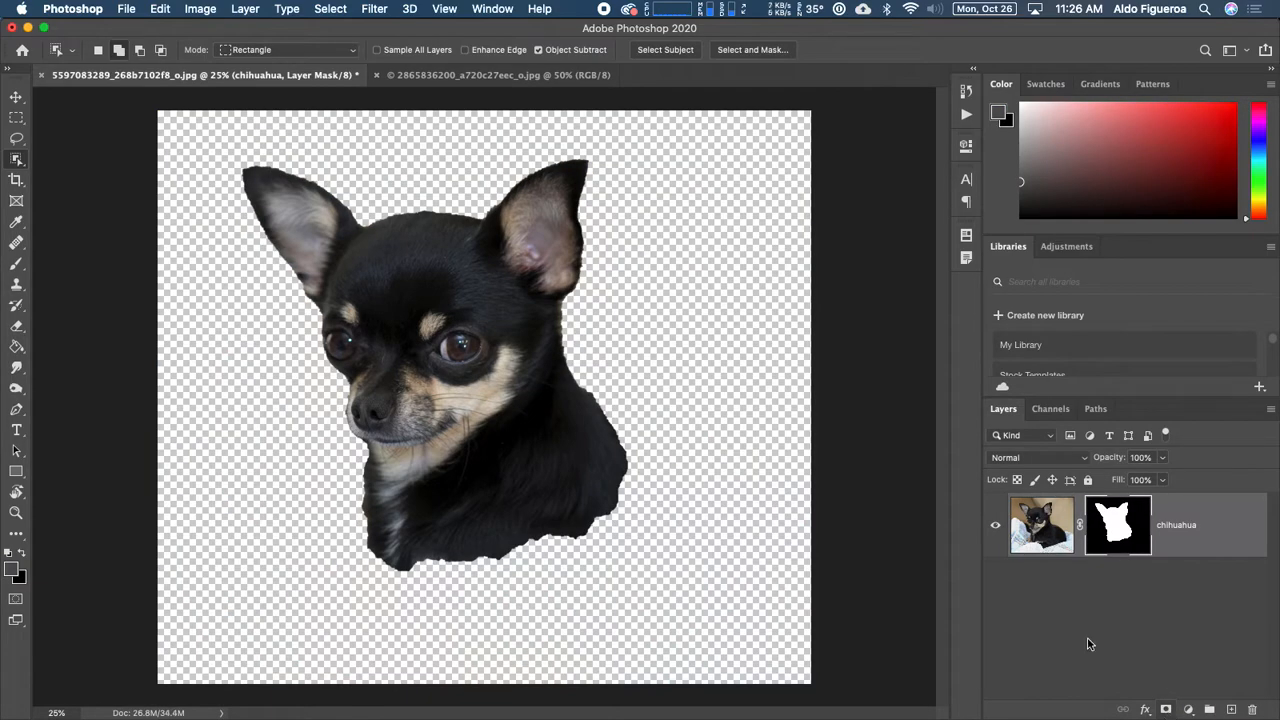
- Open the chihuahua layer mask in Select and Mask and refine the fur edge along the large front ear and neck with the Refine Edge Brush
{"action": "double_click", "coordinate": [1117, 527]}
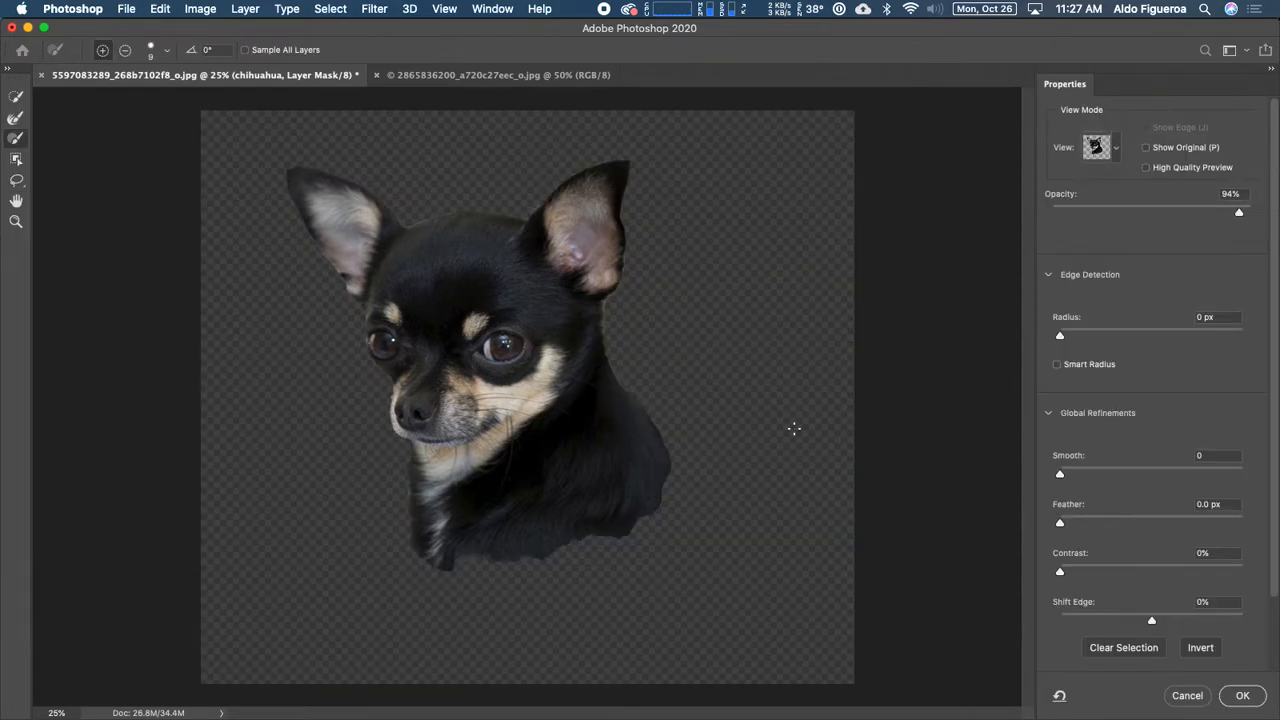
{"action": "left_click", "coordinate": [15, 120]}
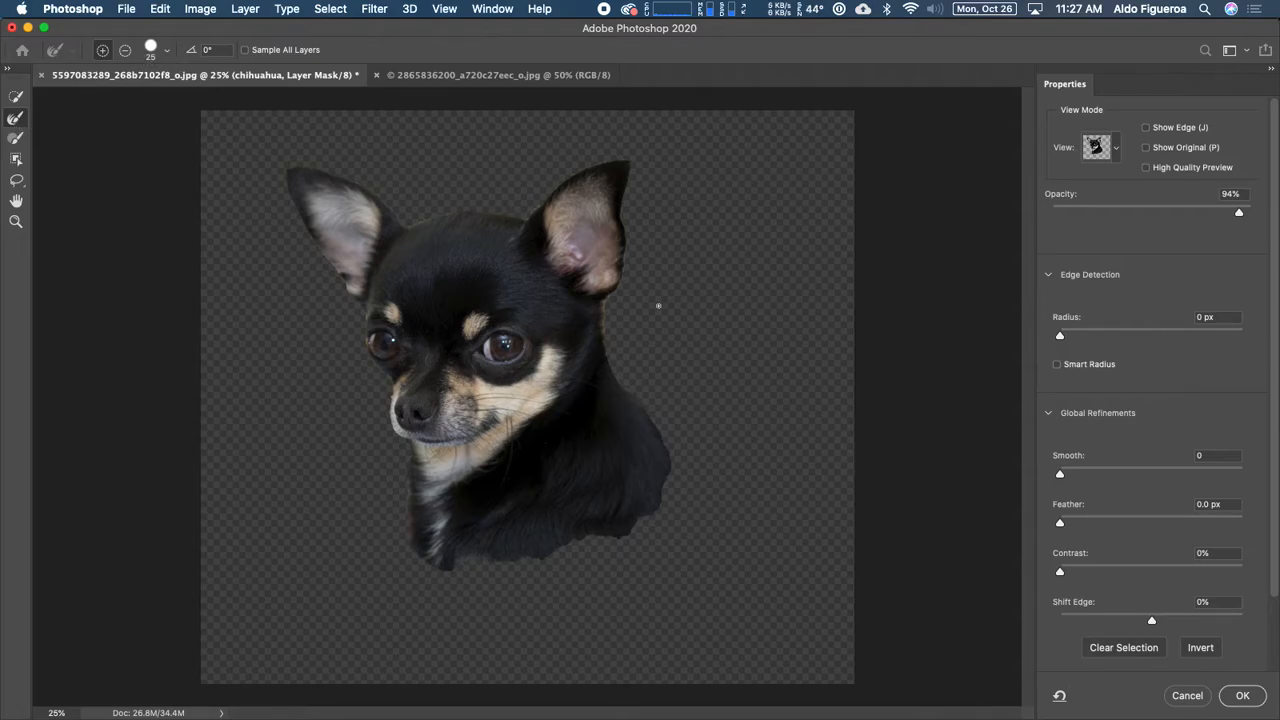
{"action": "key", "text": "super+plus"}
{"action": "key", "text": "super+plus"}
{"action": "key", "text": "super+plus"}
{"action": "left_click_drag", "start_coordinate": [729, 274], "coordinate": [609, 520]}
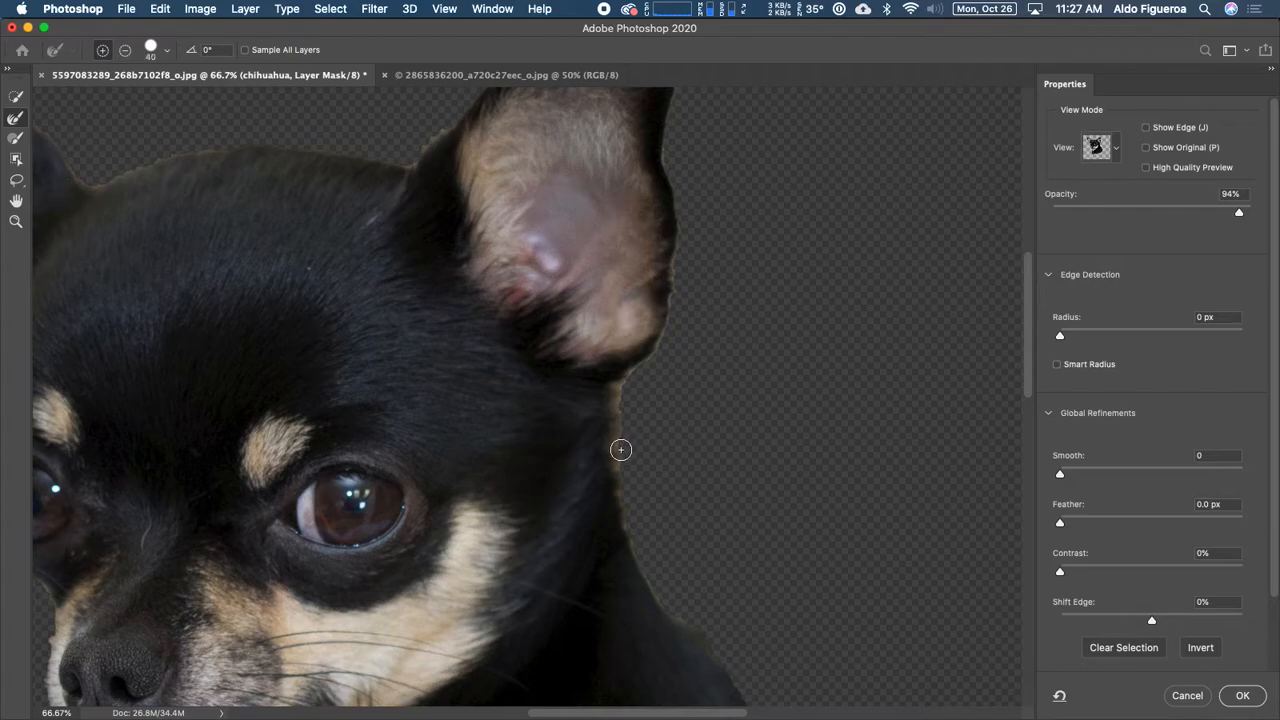
{"action": "key", "text": "bracketright"}
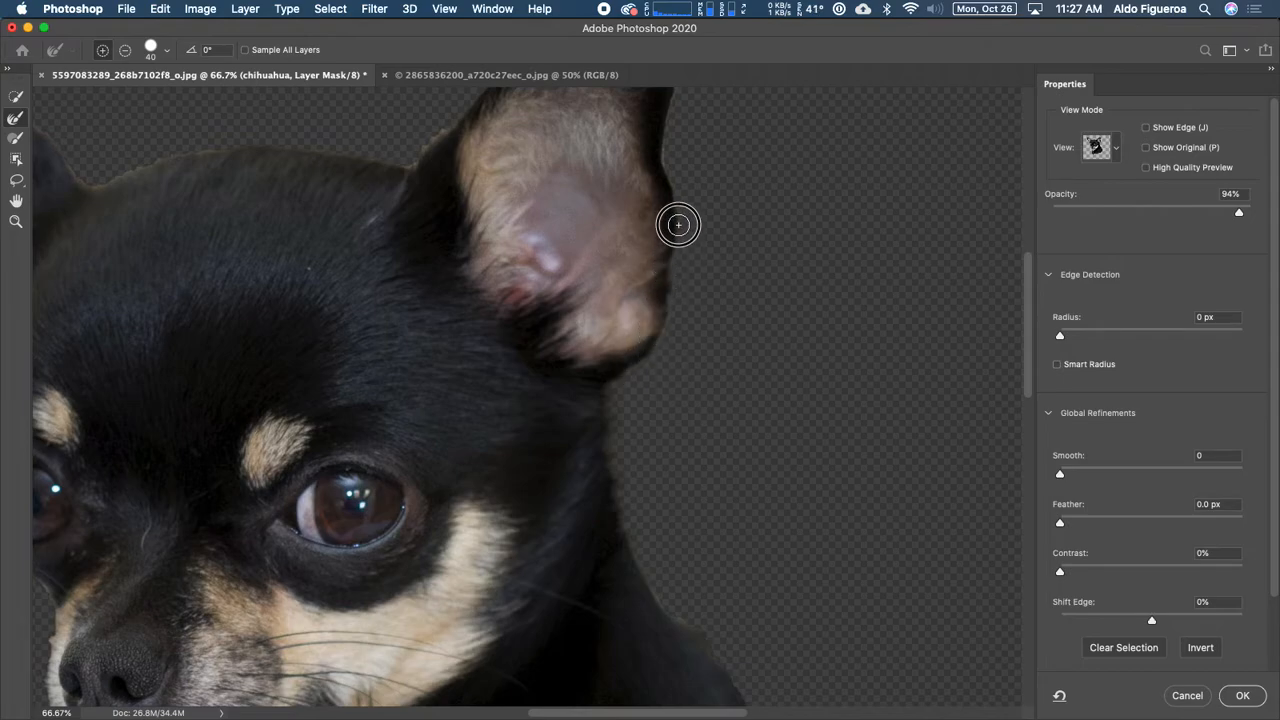
{"action": "mouse_move", "coordinate": [694, 177]}
{"action": "left_mouse_down"}
{"action": "mouse_move", "coordinate": [663, 298]}
{"action": "mouse_move", "coordinate": [628, 282]}
{"action": "mouse_move", "coordinate": [661, 138]}
{"action": "mouse_move", "coordinate": [605, 140]}
{"action": "mouse_move", "coordinate": [525, 164]}
{"action": "mouse_move", "coordinate": [460, 208]}
{"action": "mouse_move", "coordinate": [362, 327]}
{"action": "mouse_move", "coordinate": [442, 334]}
{"action": "mouse_move", "coordinate": [514, 282]}
{"action": "mouse_move", "coordinate": [478, 271]}
{"action": "mouse_move", "coordinate": [463, 309]}
{"action": "mouse_move", "coordinate": [265, 283]}
{"action": "mouse_move", "coordinate": [163, 317]}
{"action": "mouse_move", "coordinate": [620, 356]}
{"action": "left_mouse_up"}
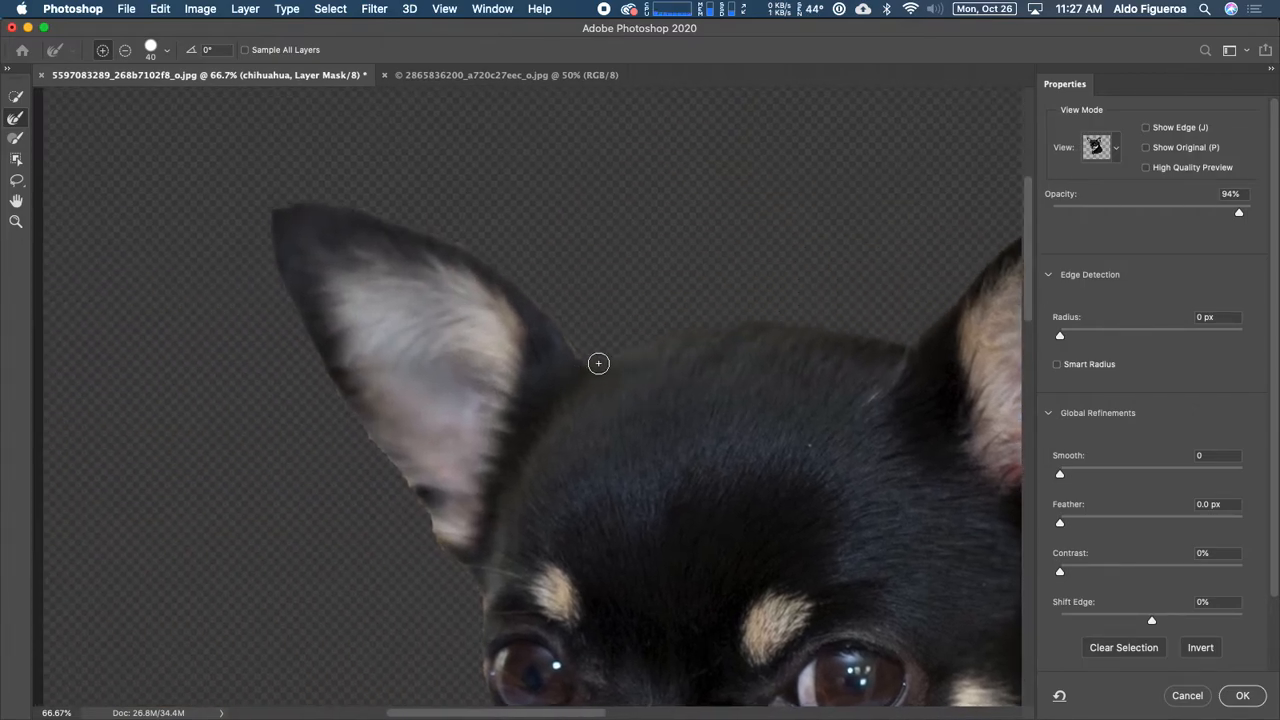
- Refine the mask edge around the other ear, the top of the head and the adjoining side of the face
{"action": "mouse_move", "coordinate": [492, 265]}
{"action": "left_mouse_down"}
{"action": "mouse_move", "coordinate": [360, 211]}
{"action": "mouse_move", "coordinate": [289, 206]}
{"action": "mouse_move", "coordinate": [275, 221]}
{"action": "left_mouse_up"}
{"action": "left_click_drag", "start_coordinate": [366, 257], "coordinate": [462, 236]}
{"action": "mouse_move", "coordinate": [368, 192]}
{"action": "left_mouse_down"}
{"action": "mouse_move", "coordinate": [360, 215]}
{"action": "mouse_move", "coordinate": [434, 369]}
{"action": "mouse_move", "coordinate": [598, 592]}
{"action": "left_mouse_up"}
{"action": "mouse_move", "coordinate": [597, 516]}
{"action": "left_mouse_down"}
{"action": "mouse_move", "coordinate": [584, 326]}
{"action": "mouse_move", "coordinate": [543, 357]}
{"action": "mouse_move", "coordinate": [571, 426]}
{"action": "mouse_move", "coordinate": [575, 488]}
{"action": "mouse_move", "coordinate": [660, 600]}
{"action": "left_mouse_up"}
{"action": "scroll", "coordinate": [689, 343], "scroll_direction": "down", "scroll_amount": 5}
{"action": "mouse_move", "coordinate": [675, 379]}
{"action": "left_mouse_down"}
{"action": "mouse_move", "coordinate": [663, 377]}
{"action": "mouse_move", "coordinate": [657, 437]}
{"action": "mouse_move", "coordinate": [666, 497]}
{"action": "mouse_move", "coordinate": [720, 540]}
{"action": "left_mouse_up"}
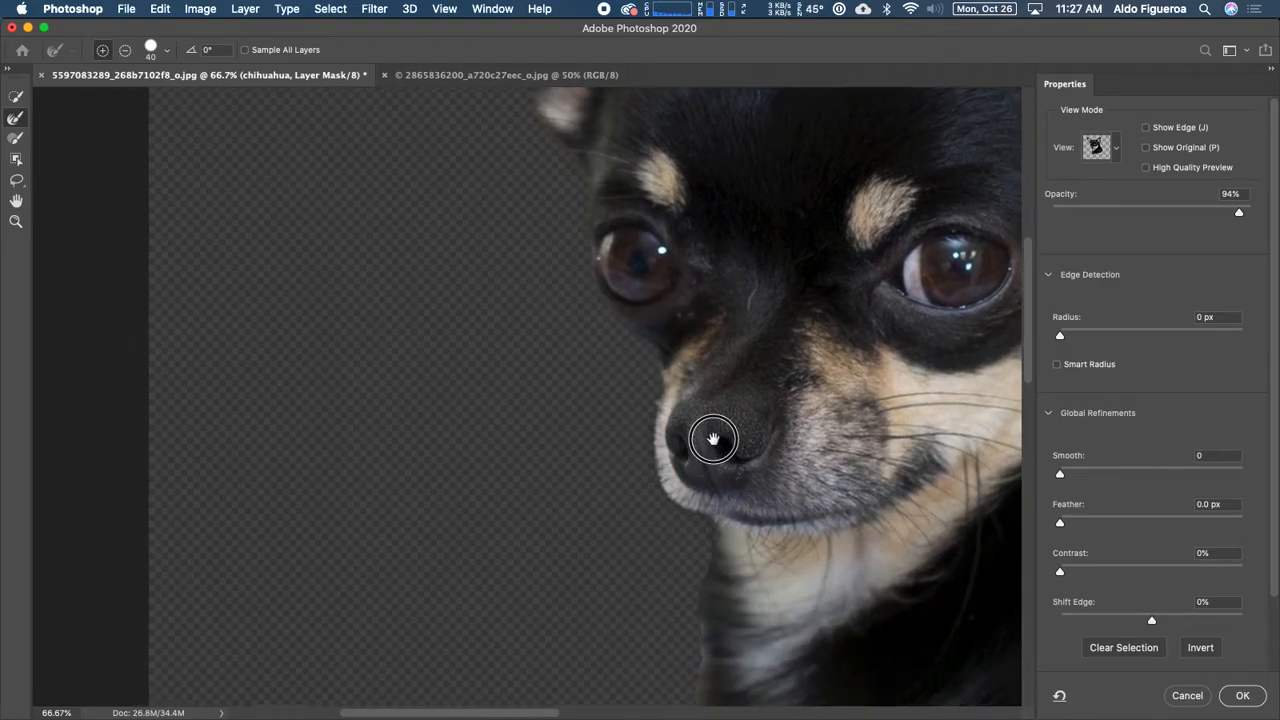
- Refine the fur edge along the chihuahua's muzzle, chest and upper back with the Refine Edge Brush
{"action": "left_click_drag", "start_coordinate": [717, 454], "coordinate": [666, 301]}
{"action": "mouse_move", "coordinate": [668, 402]}
{"action": "left_mouse_down"}
{"action": "mouse_move", "coordinate": [657, 499]}
{"action": "mouse_move", "coordinate": [652, 381]}
{"action": "mouse_move", "coordinate": [628, 478]}
{"action": "mouse_move", "coordinate": [643, 494]}
{"action": "mouse_move", "coordinate": [636, 590]}
{"action": "left_mouse_up"}
{"action": "left_click_drag", "start_coordinate": [788, 477], "coordinate": [488, 449]}
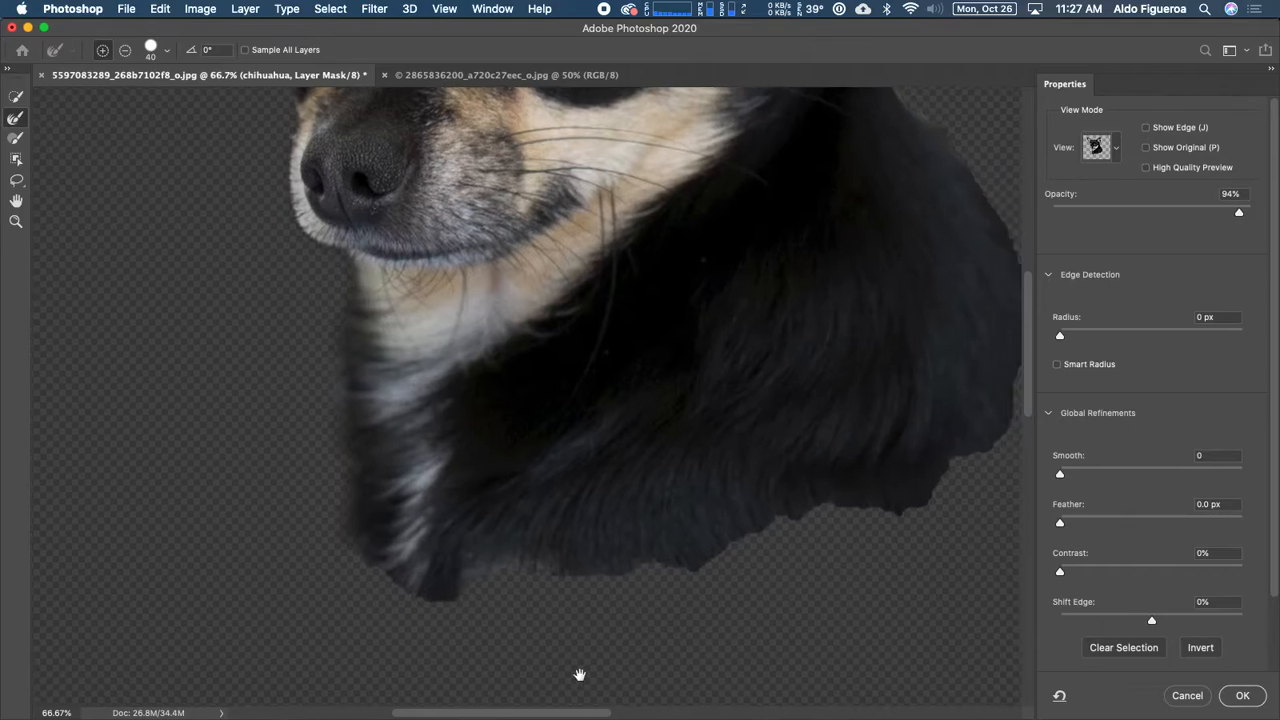
{"action": "left_click_drag", "start_coordinate": [807, 470], "coordinate": [650, 521]}
{"action": "left_click_drag", "start_coordinate": [639, 333], "coordinate": [600, 446]}
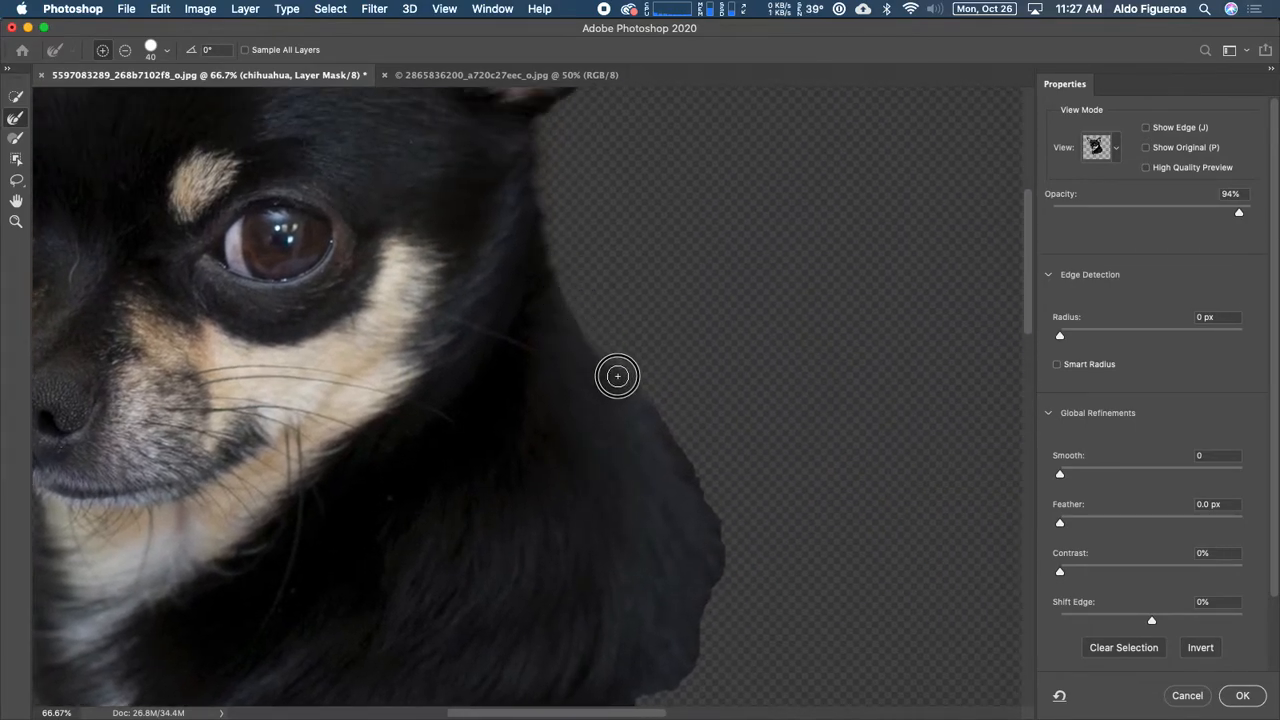
{"action": "left_click_drag", "start_coordinate": [562, 395], "coordinate": [657, 349]}
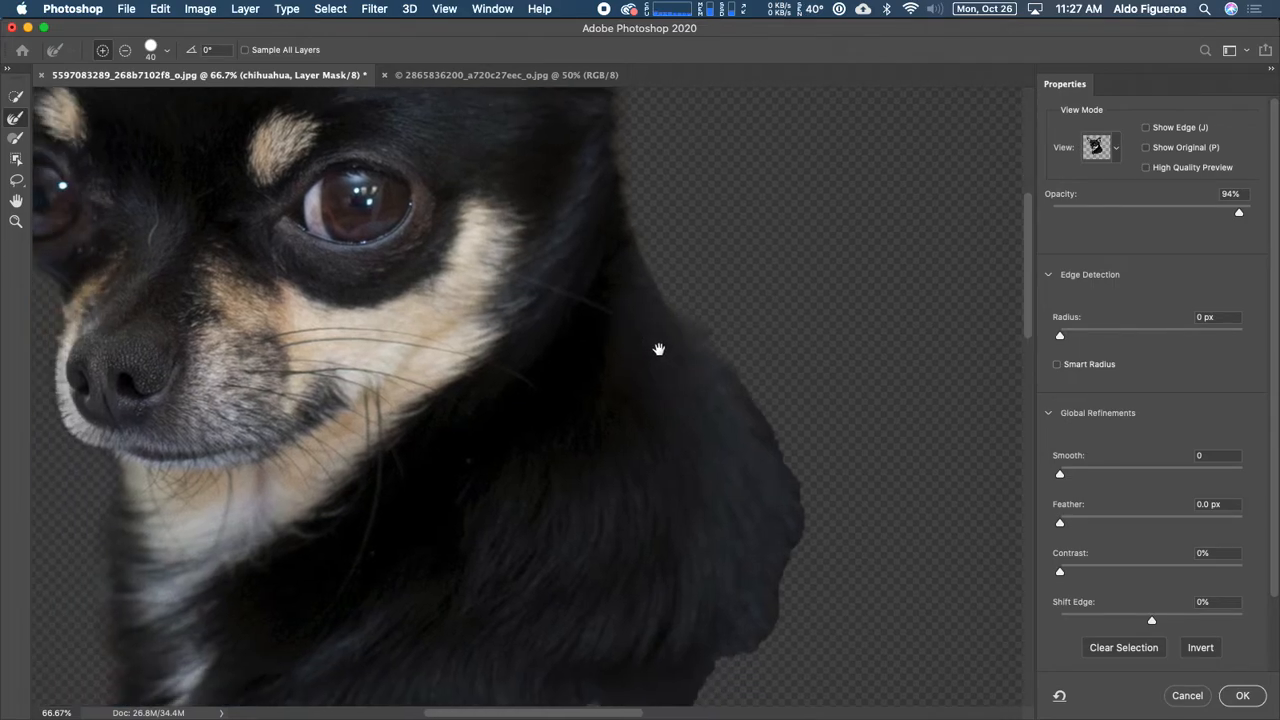
- Preview the whole cutout in the On White view and touch up the fur edge on the chihuahua's upper back
{"action": "key", "text": "super+minus"}
{"action": "key", "text": "super+minus"}
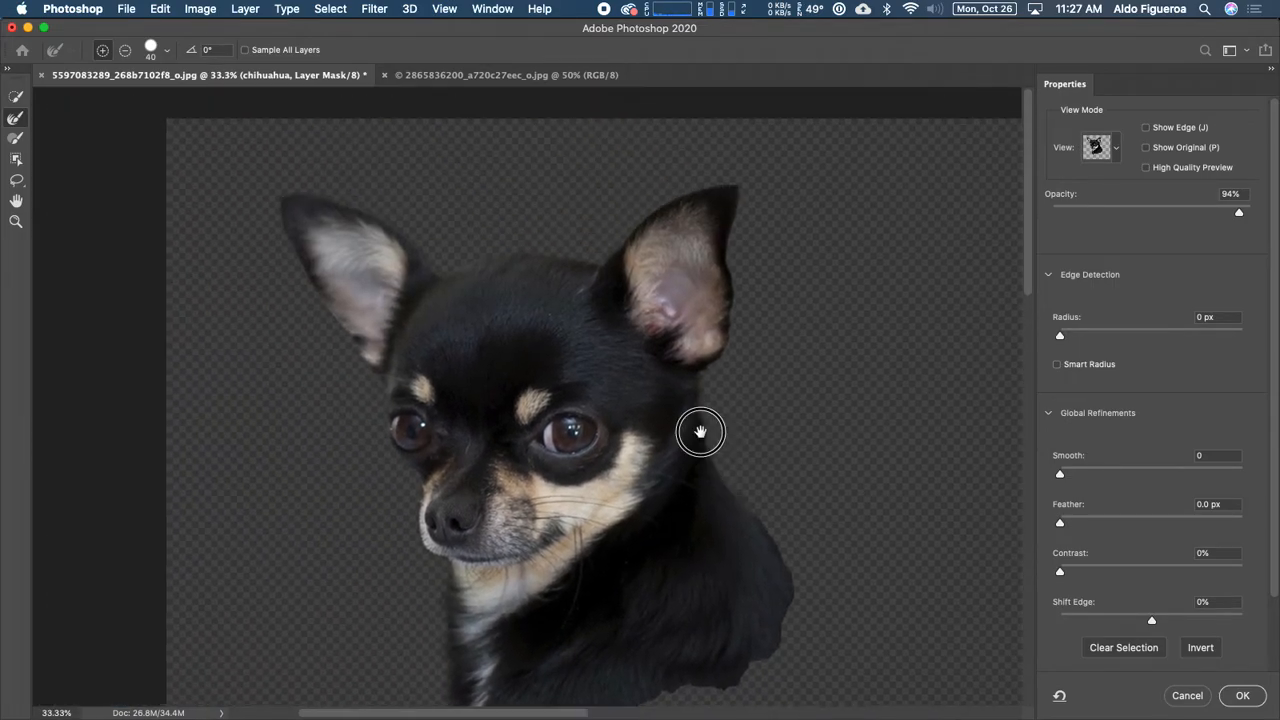
{"action": "mouse_move", "coordinate": [700, 432]}
{"action": "left_mouse_down"}
{"action": "mouse_move", "coordinate": [634, 346]}
{"action": "mouse_move", "coordinate": [590, 341]}
{"action": "left_mouse_up"}
{"action": "left_click", "coordinate": [1113, 150]}
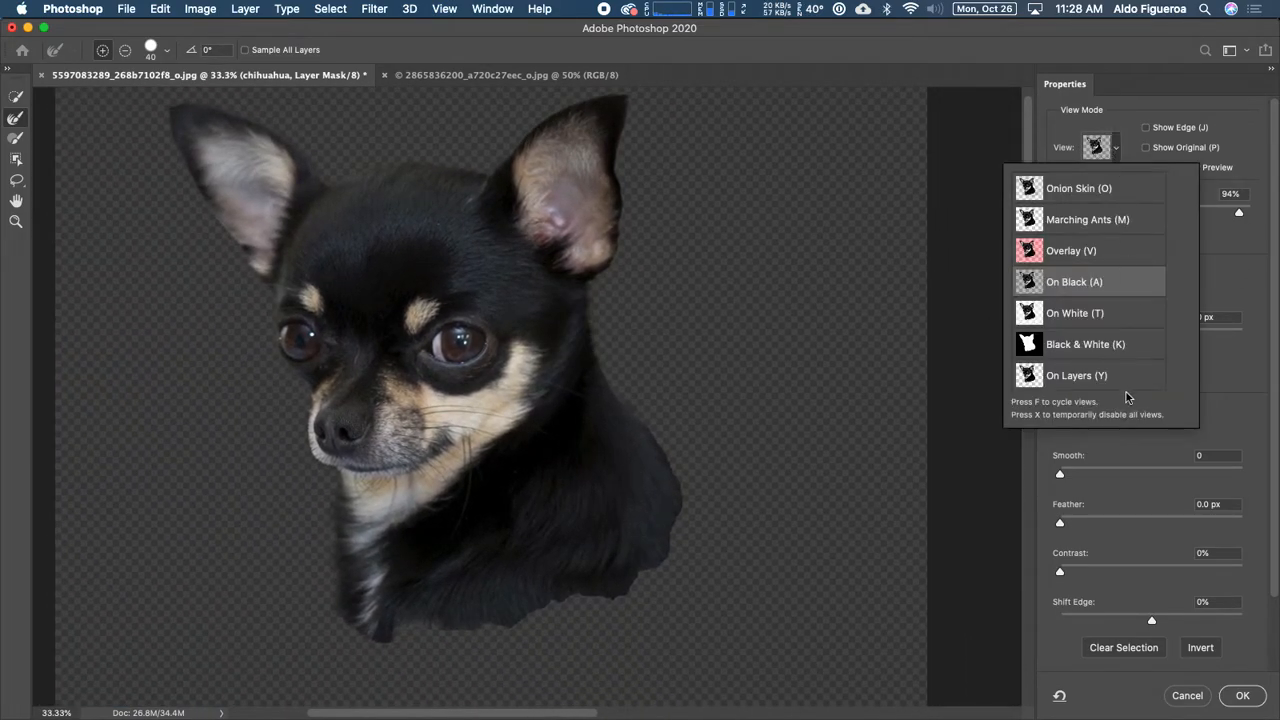
{"action": "left_click", "coordinate": [1098, 346]}
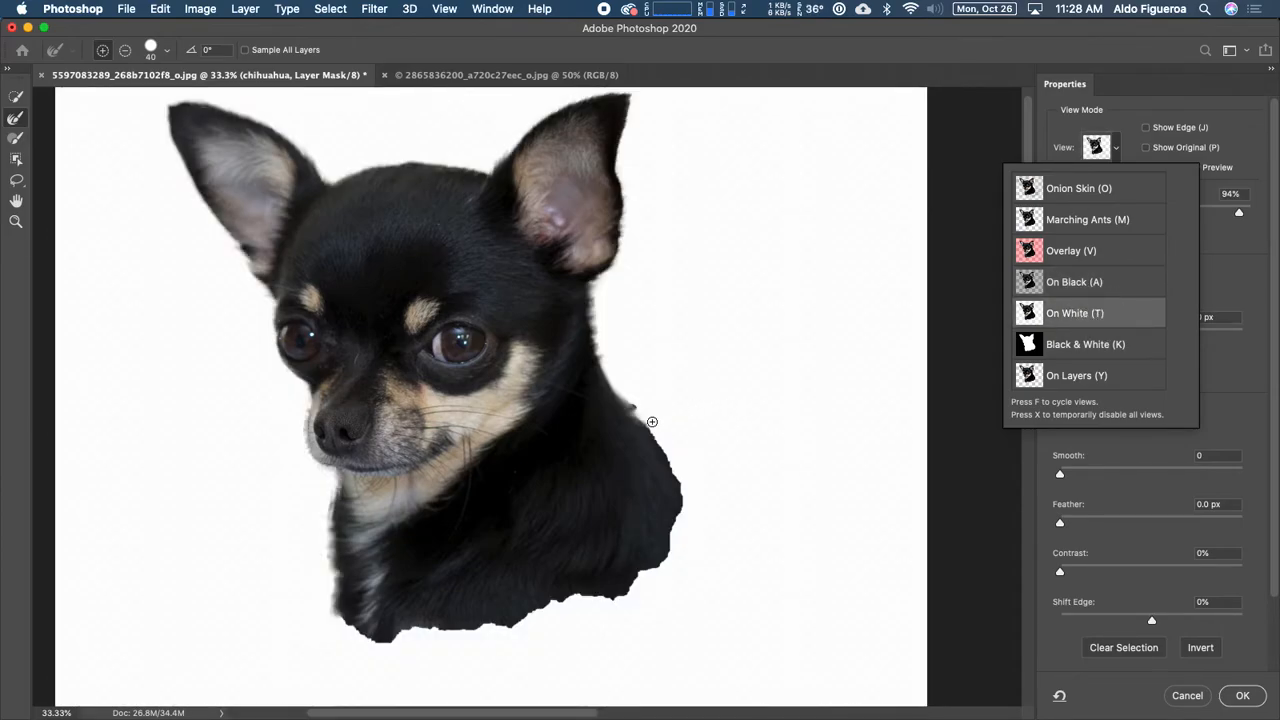
{"action": "left_click", "coordinate": [652, 421]}
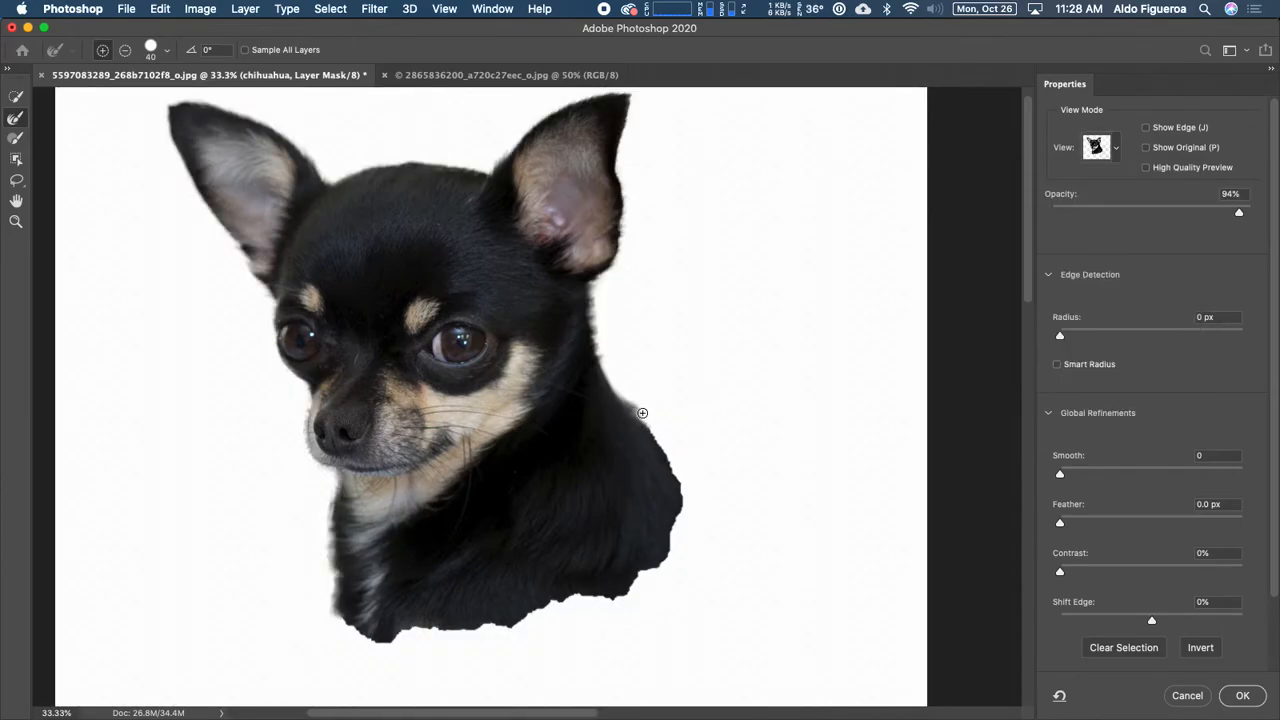
{"action": "left_click_drag", "start_coordinate": [648, 421], "coordinate": [641, 419]}
- Return the preview to On Black and apply the refined layer mask
{"action": "left_click", "coordinate": [1112, 150]}
{"action": "left_click", "coordinate": [1102, 279]}
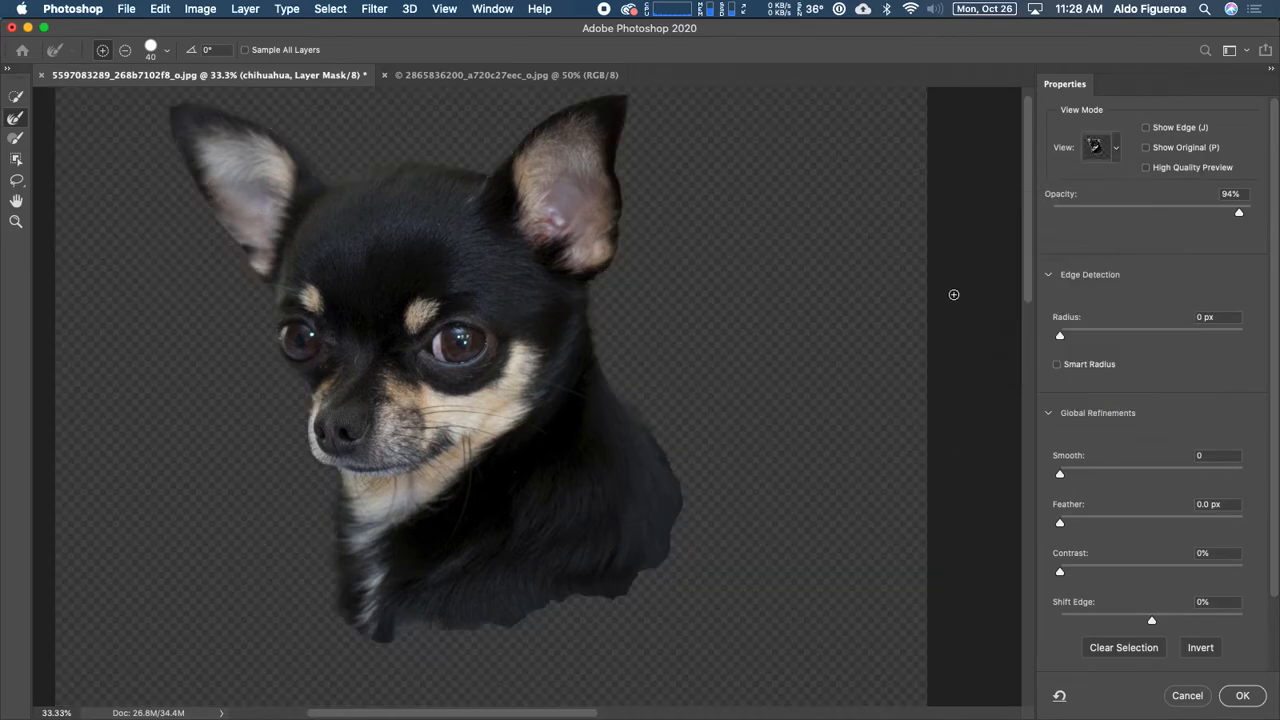
{"action": "left_click", "coordinate": [1242, 695]}
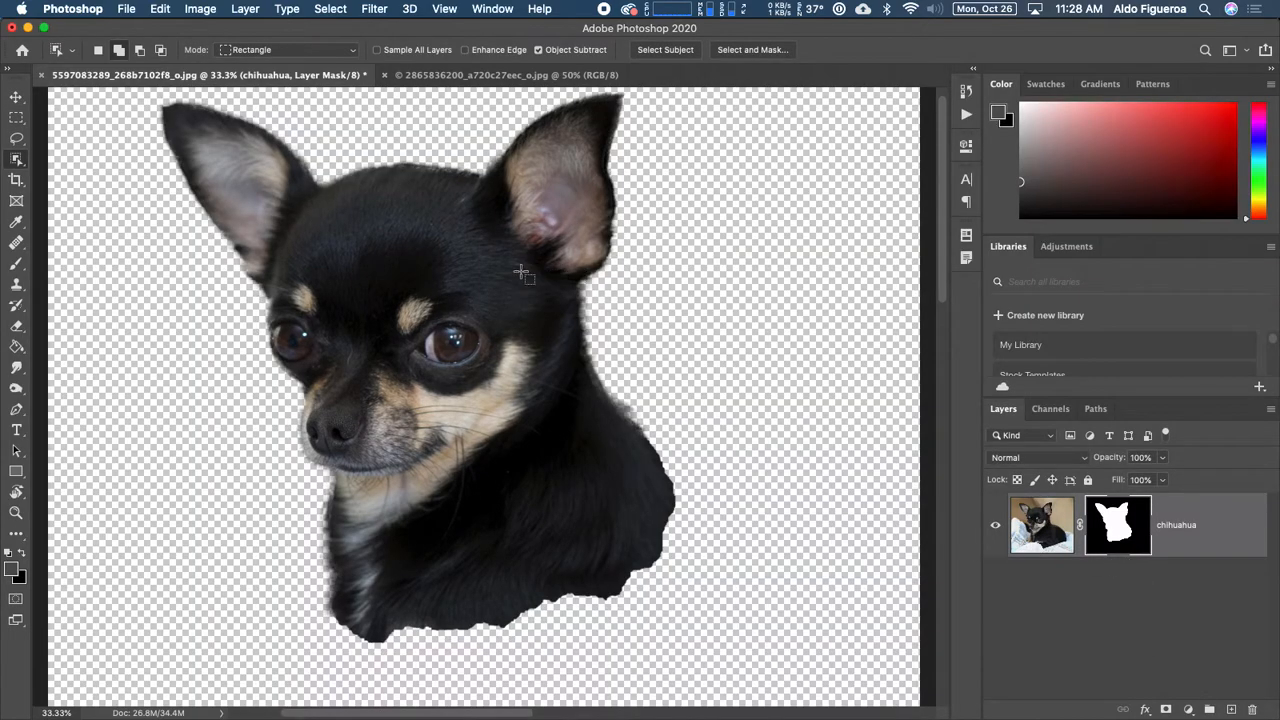
{"action": "left_click_drag", "start_coordinate": [664, 329], "coordinate": [685, 341]}
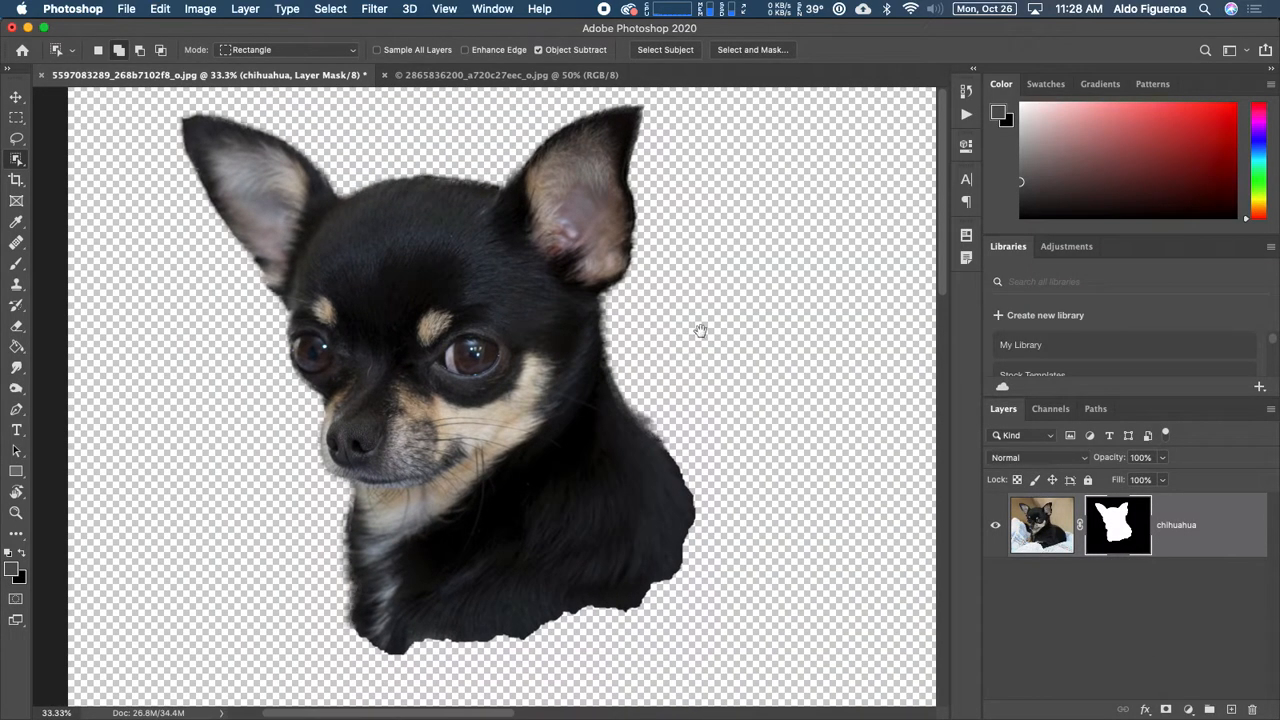
{"action": "left_click", "coordinate": [505, 77]}
{"action": "left_click", "coordinate": [323, 76]}
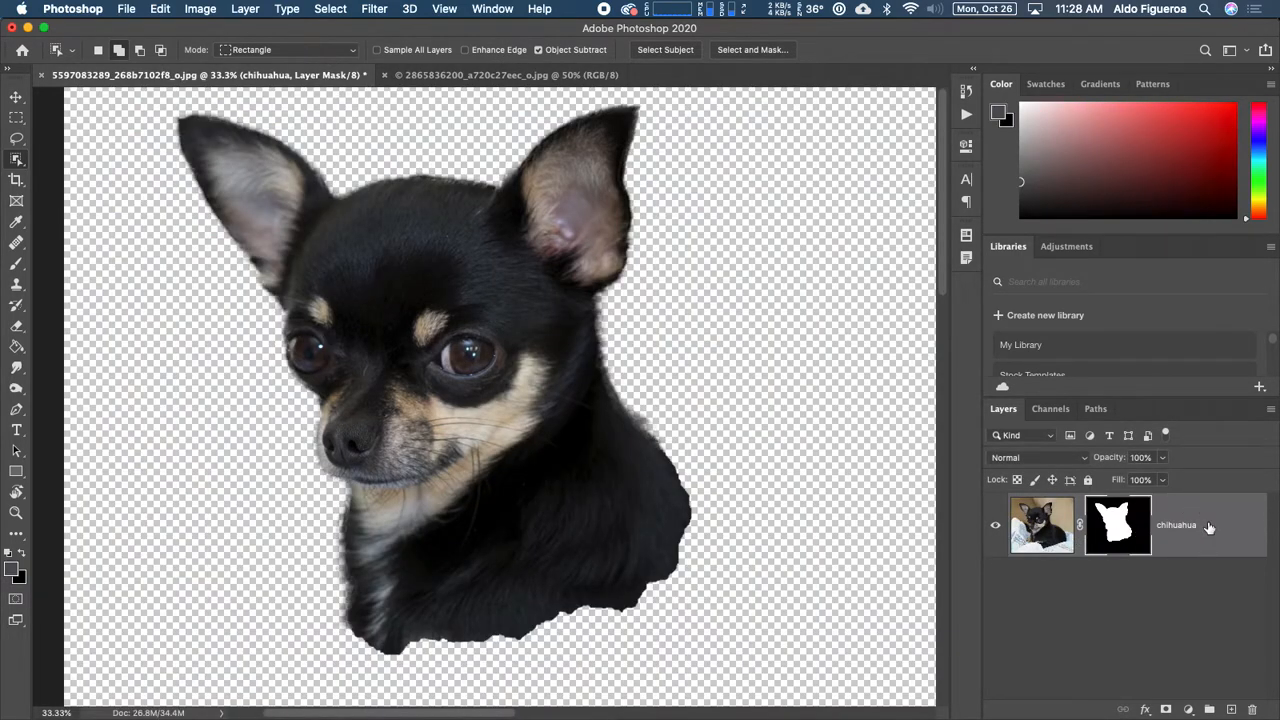
{"action": "right_click", "coordinate": [1179, 511]}
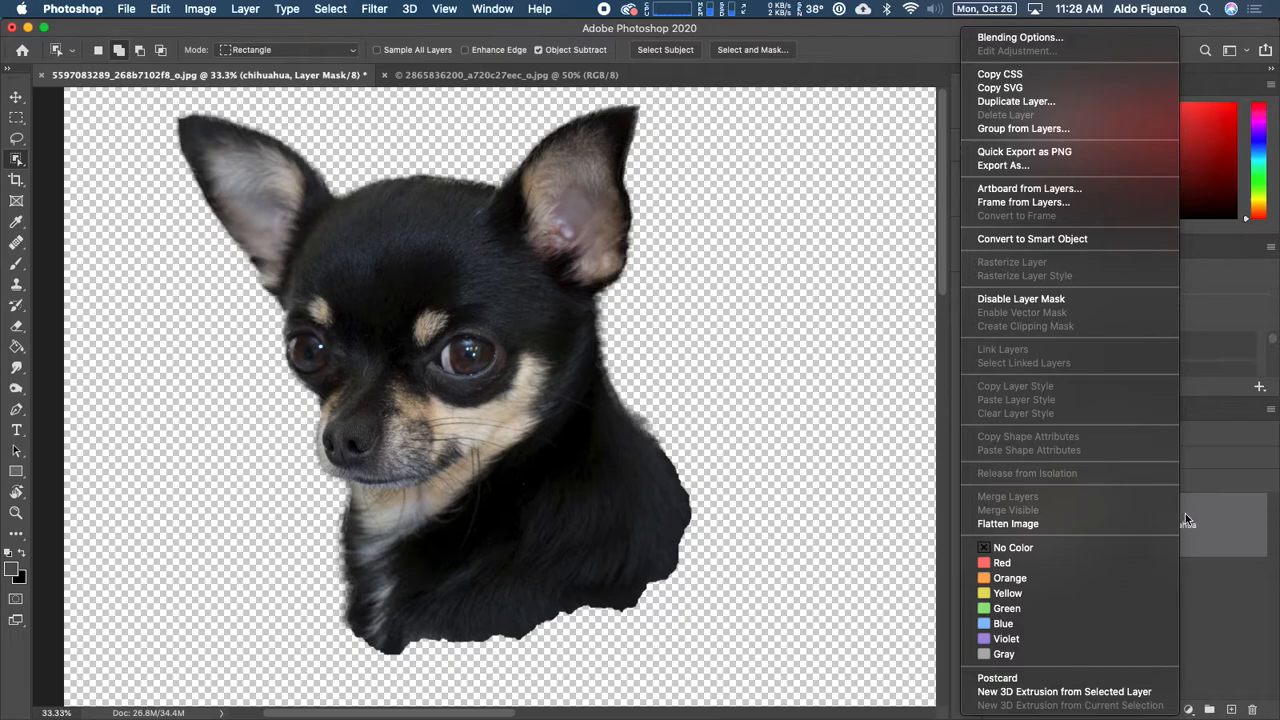
{"action": "left_click", "coordinate": [1067, 101]}
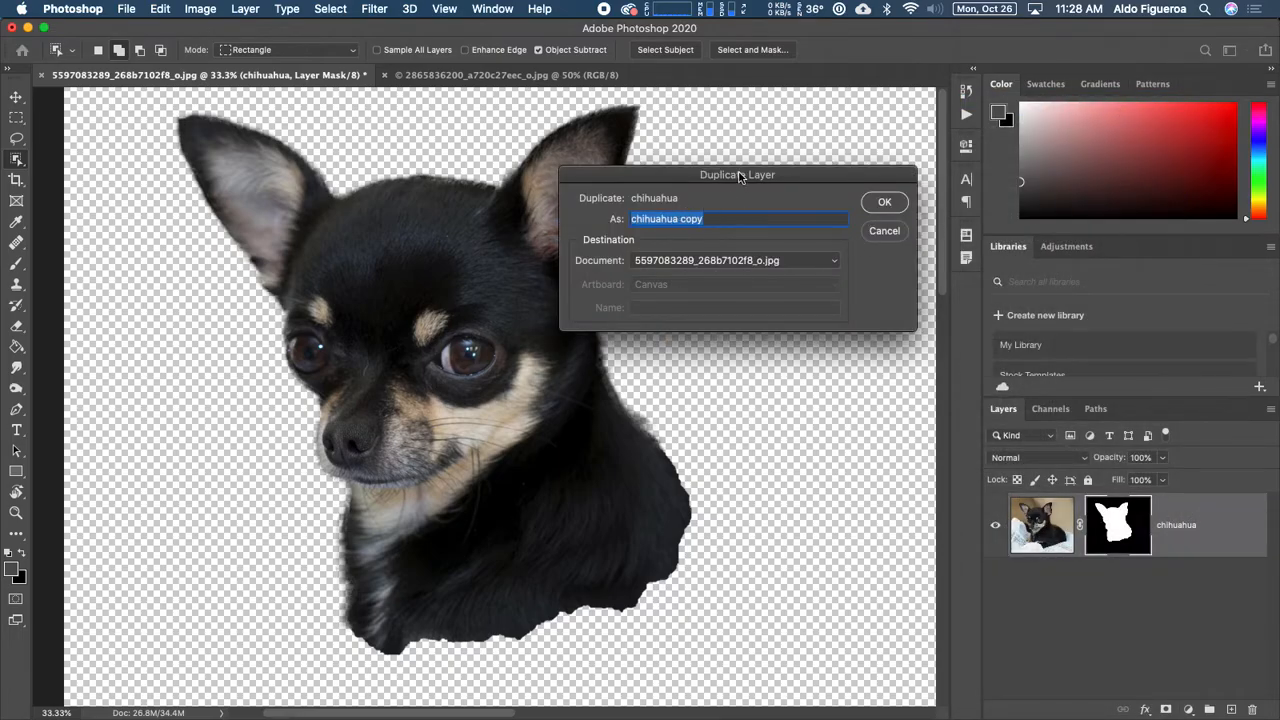
{"action": "left_click_drag", "start_coordinate": [740, 177], "coordinate": [714, 145]}
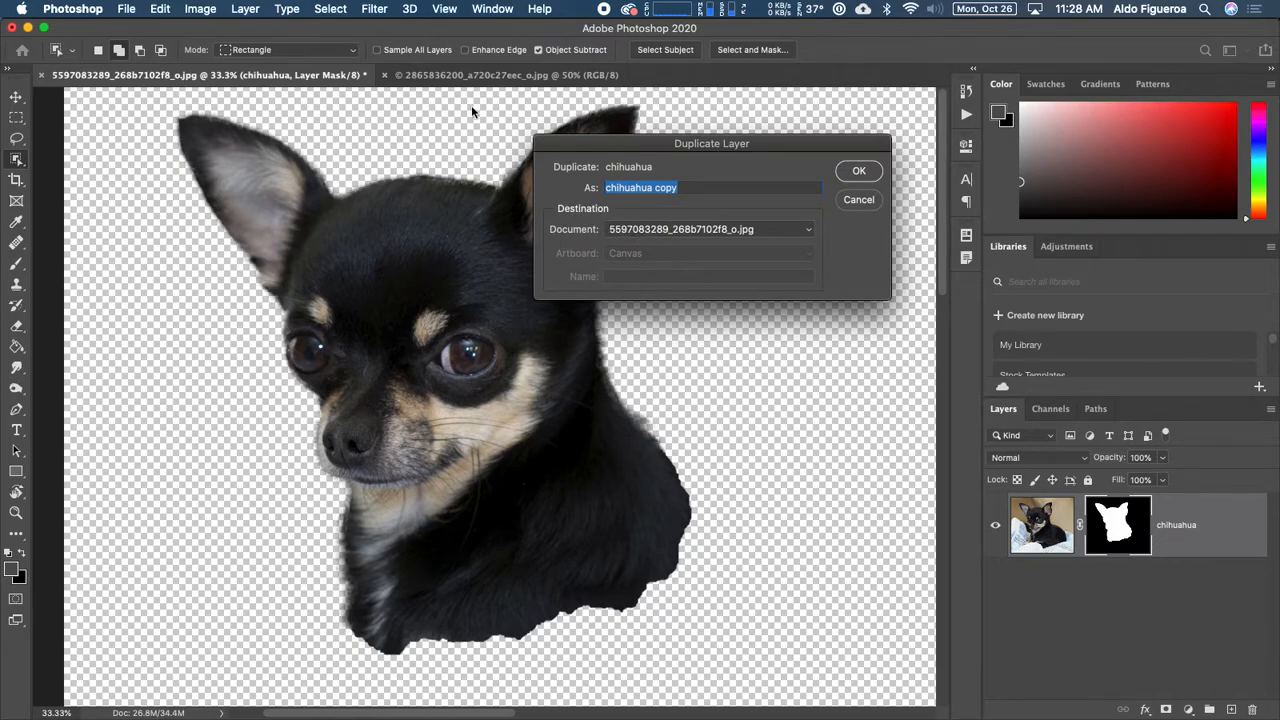
{"action": "left_click", "coordinate": [672, 236]}
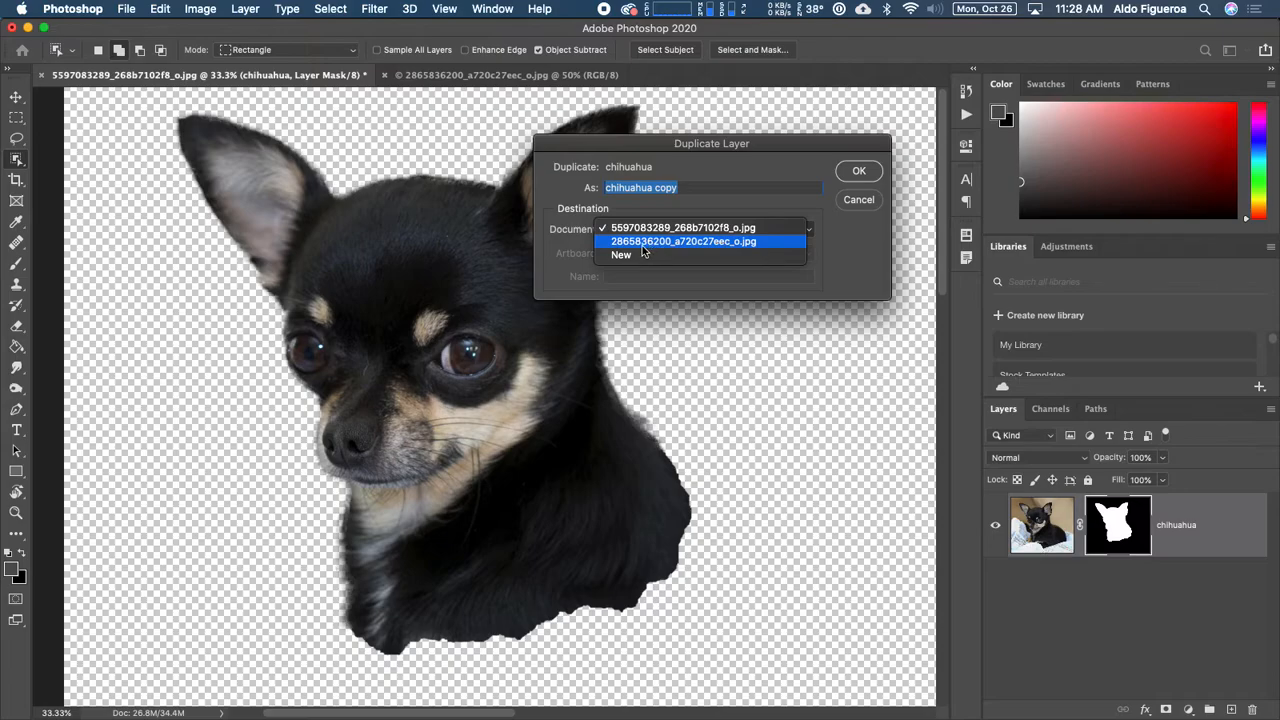
{"action": "left_click", "coordinate": [648, 243]}
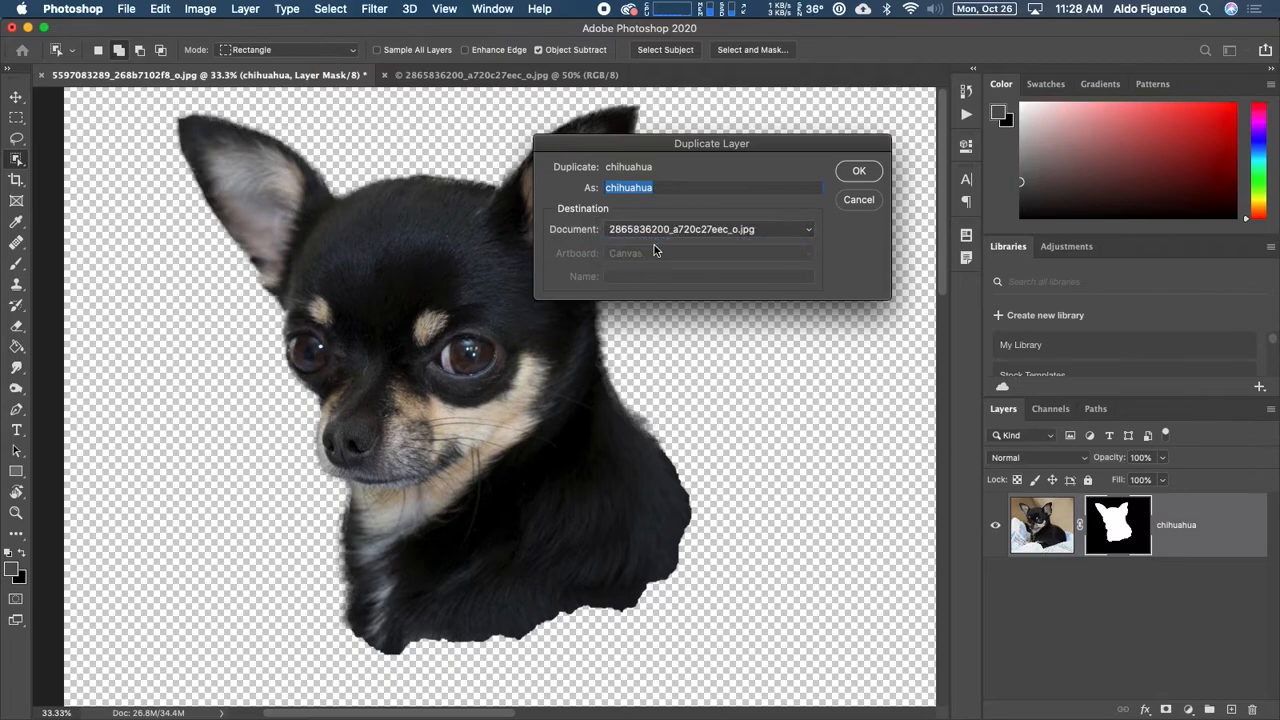
{"action": "left_click", "coordinate": [861, 172]}
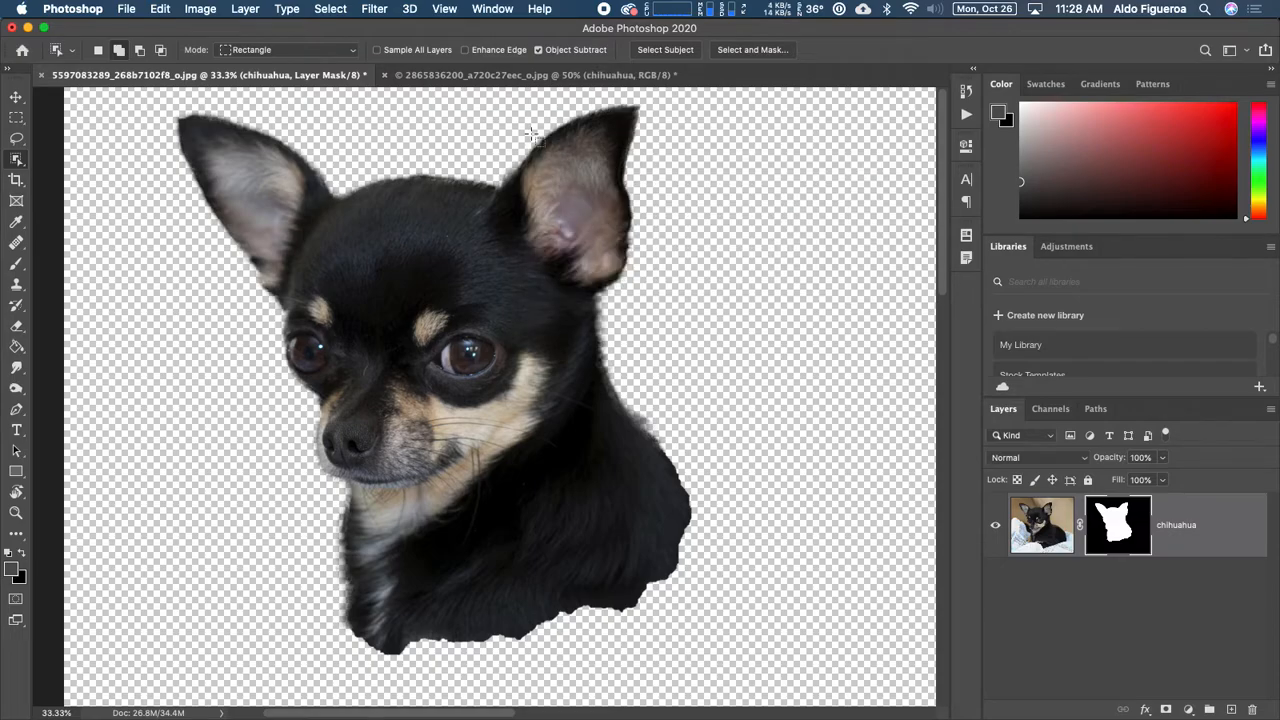
- In the pigeon document, move the chihuahua layer so its whole face is inside the canvas and lower its opacity to 65%
{"action": "left_click", "coordinate": [474, 76]}
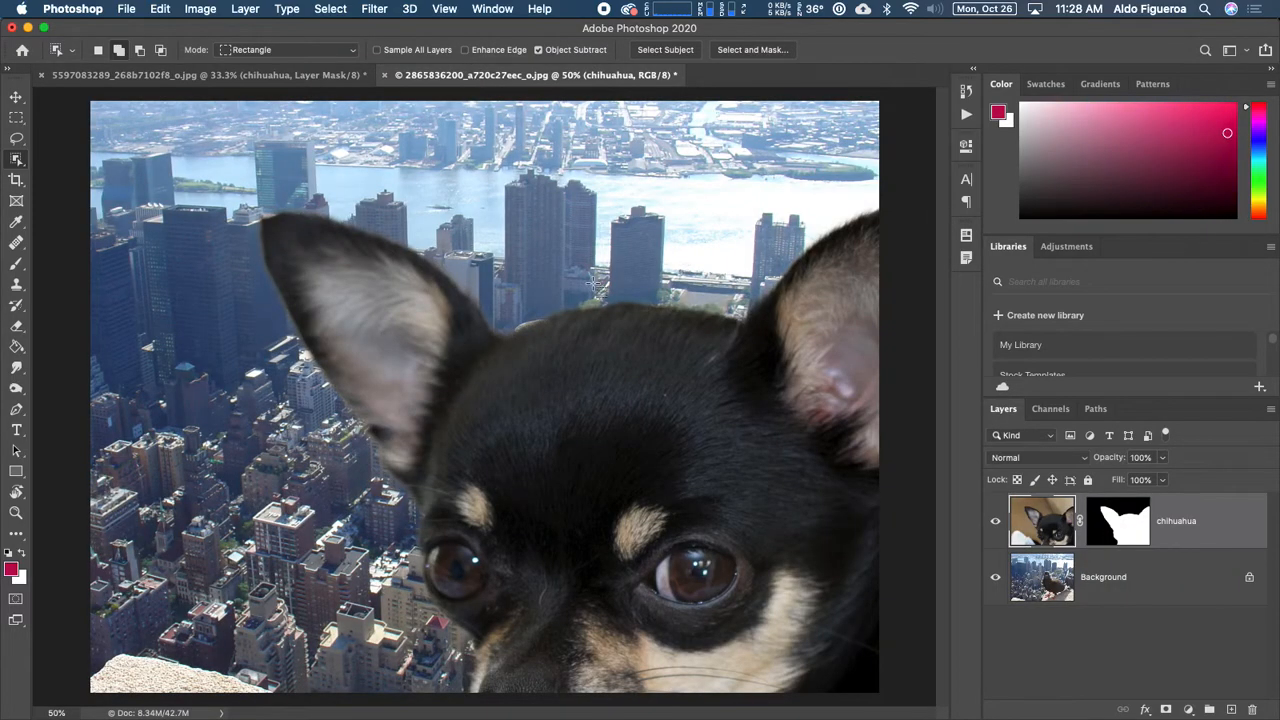
{"action": "key", "text": "super+minus"}
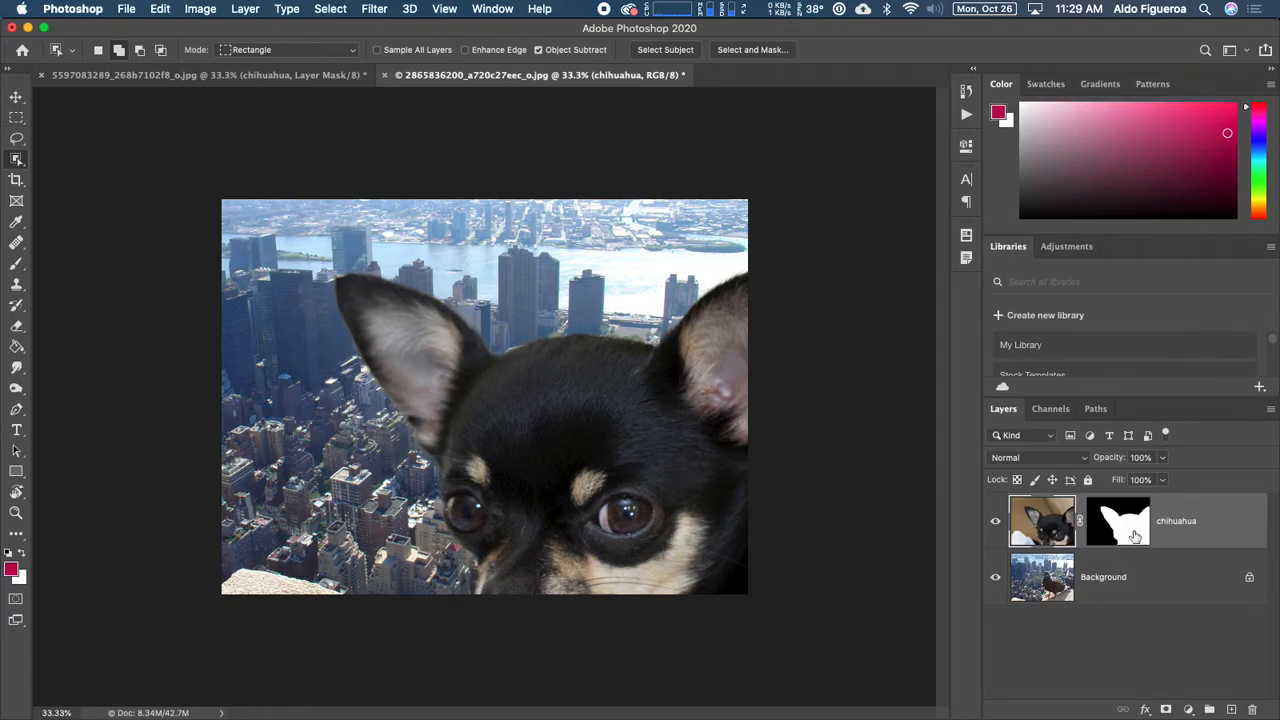
{"action": "left_click", "coordinate": [16, 97]}
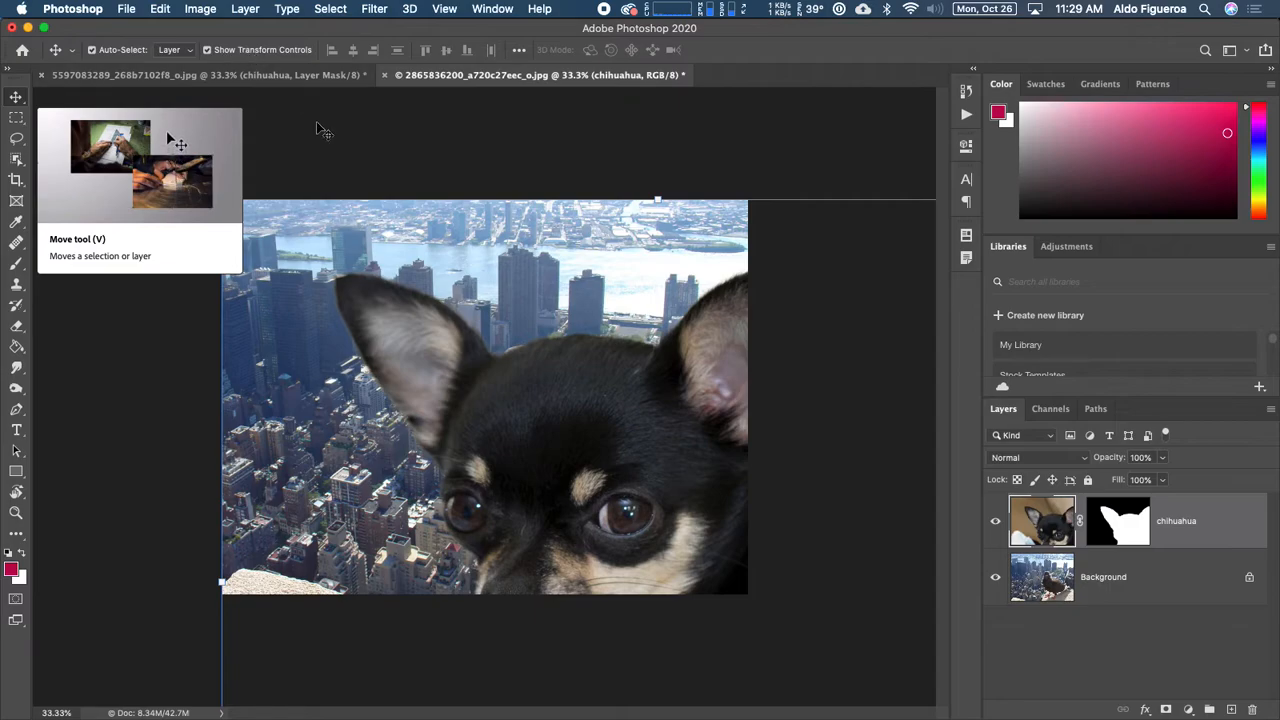
{"action": "left_click_drag", "start_coordinate": [609, 439], "coordinate": [540, 326]}
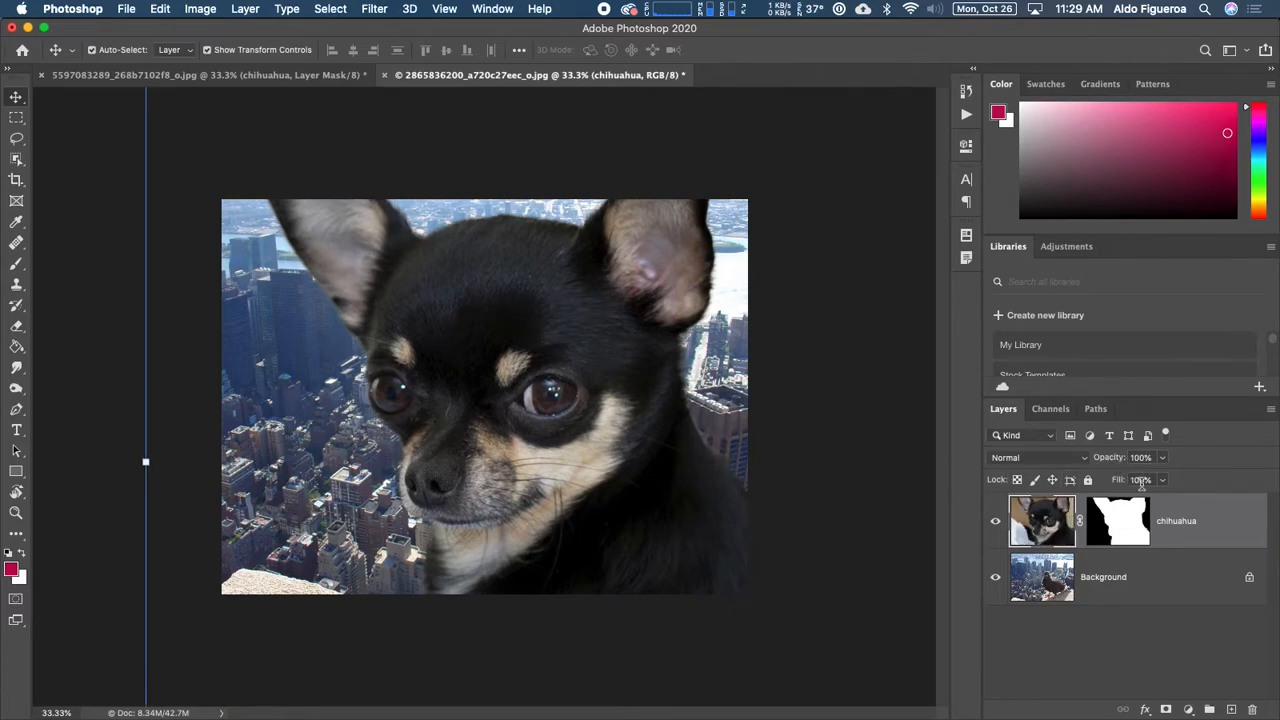
{"action": "mouse_move", "coordinate": [1113, 459]}
{"action": "left_mouse_down"}
{"action": "mouse_move", "coordinate": [1096, 463]}
{"action": "mouse_move", "coordinate": [1112, 465]}
{"action": "left_mouse_up"}
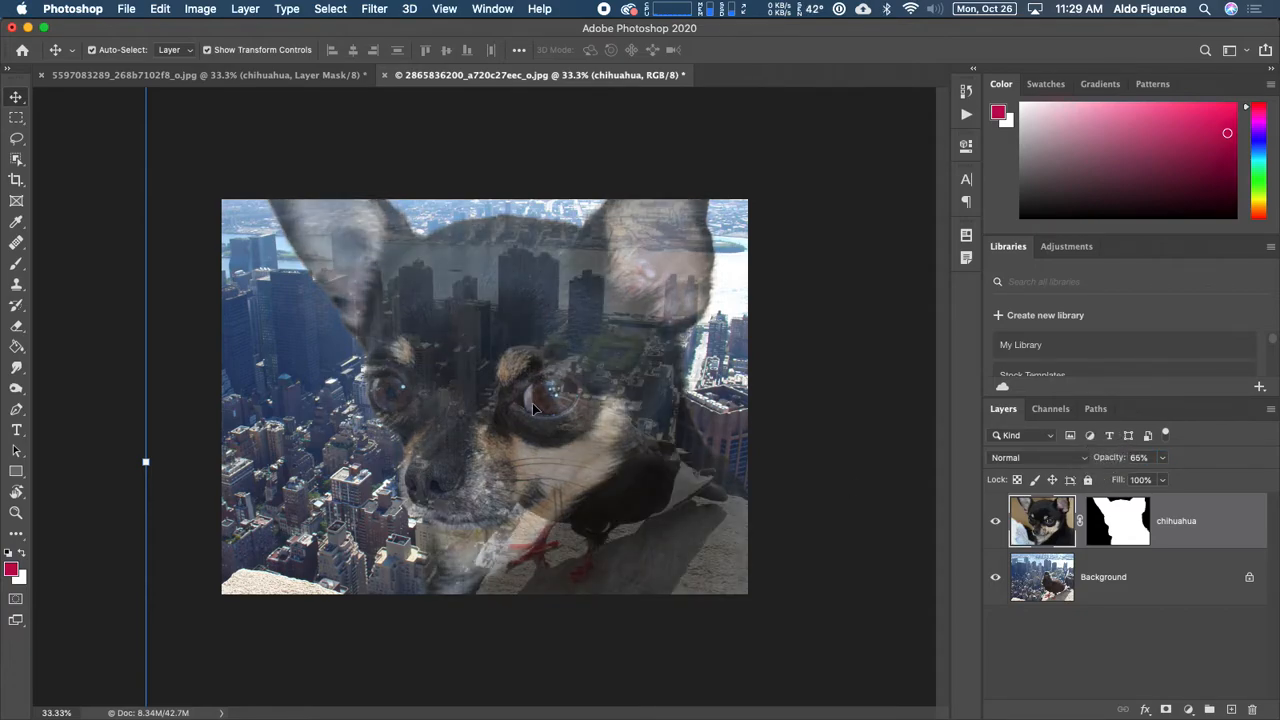
- Scale the chihuahua layer proportionally down to about 23% and position its head over the pigeon's head
{"action": "key", "text": "super+minus"}
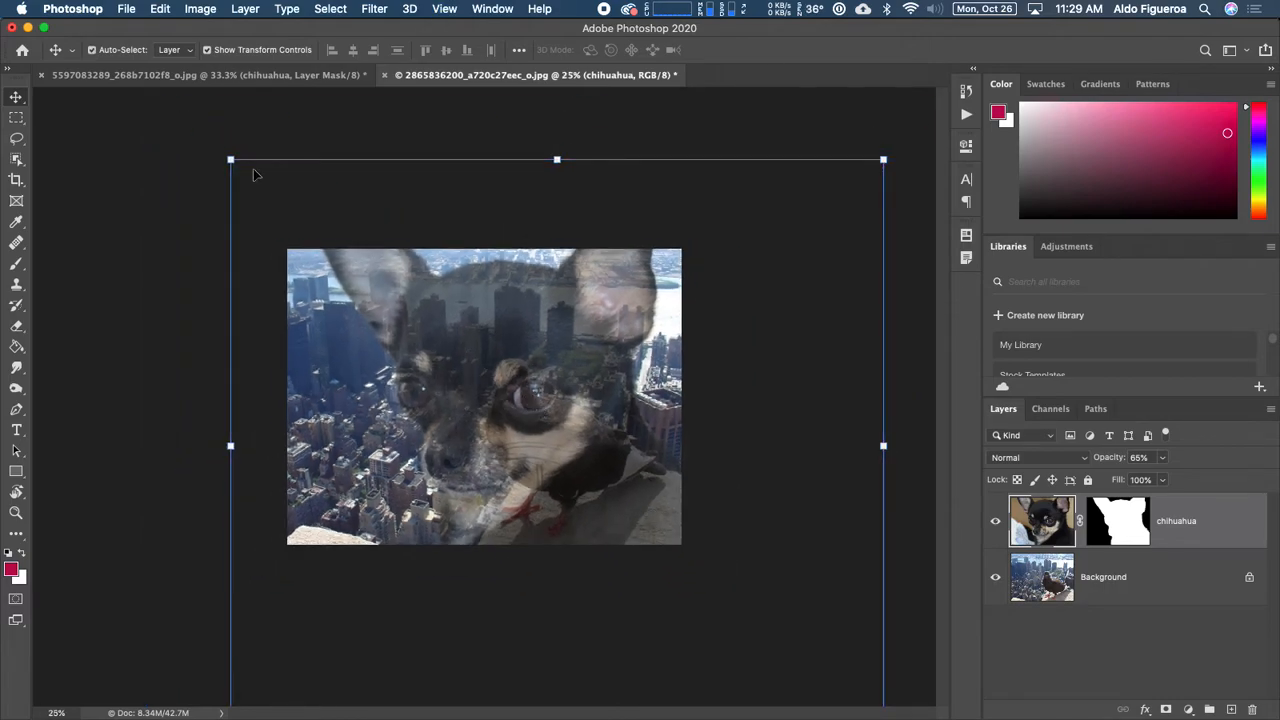
{"action": "left_click_drag", "start_coordinate": [231, 160], "coordinate": [484, 406]}
{"action": "left_click_drag", "start_coordinate": [643, 500], "coordinate": [494, 372]}
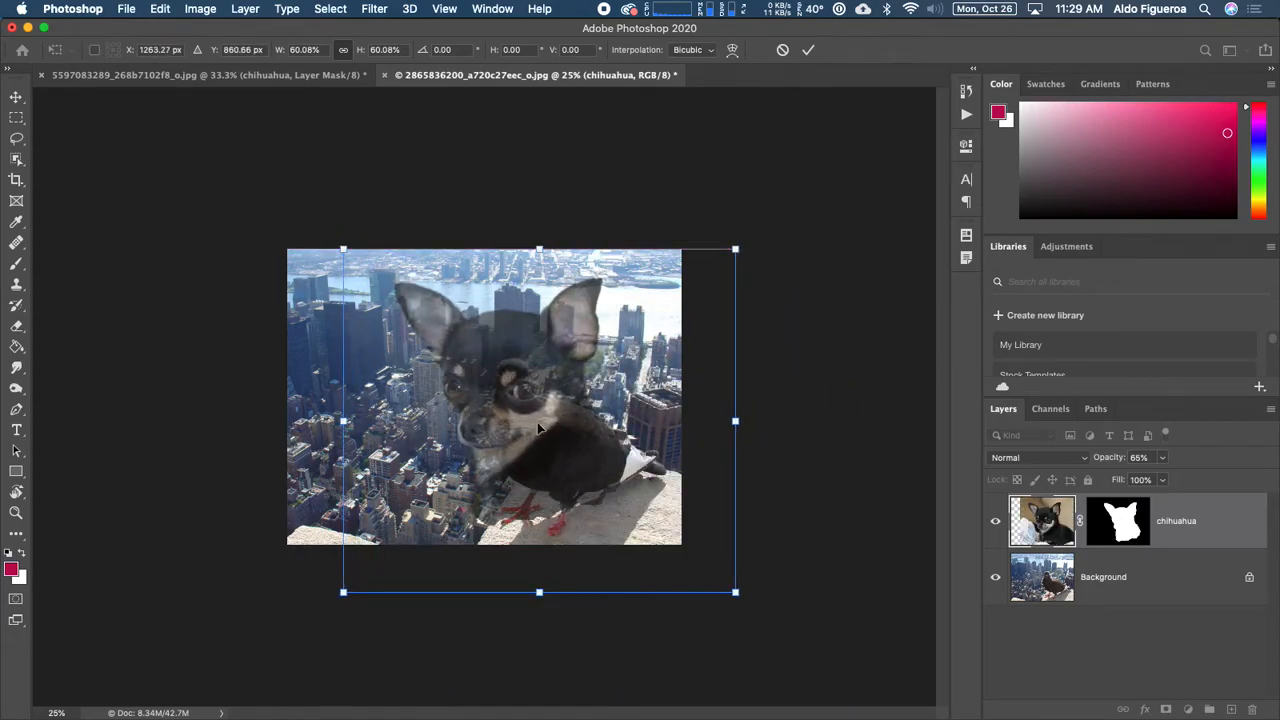
{"action": "left_click_drag", "start_coordinate": [736, 591], "coordinate": [527, 411]}
{"action": "left_click_drag", "start_coordinate": [415, 335], "coordinate": [533, 396]}
{"action": "key", "text": "super+equal"}
{"action": "key", "text": "super+equal"}
{"action": "left_click_drag", "start_coordinate": [745, 568], "coordinate": [675, 506]}
{"action": "left_click_drag", "start_coordinate": [489, 381], "coordinate": [514, 403]}
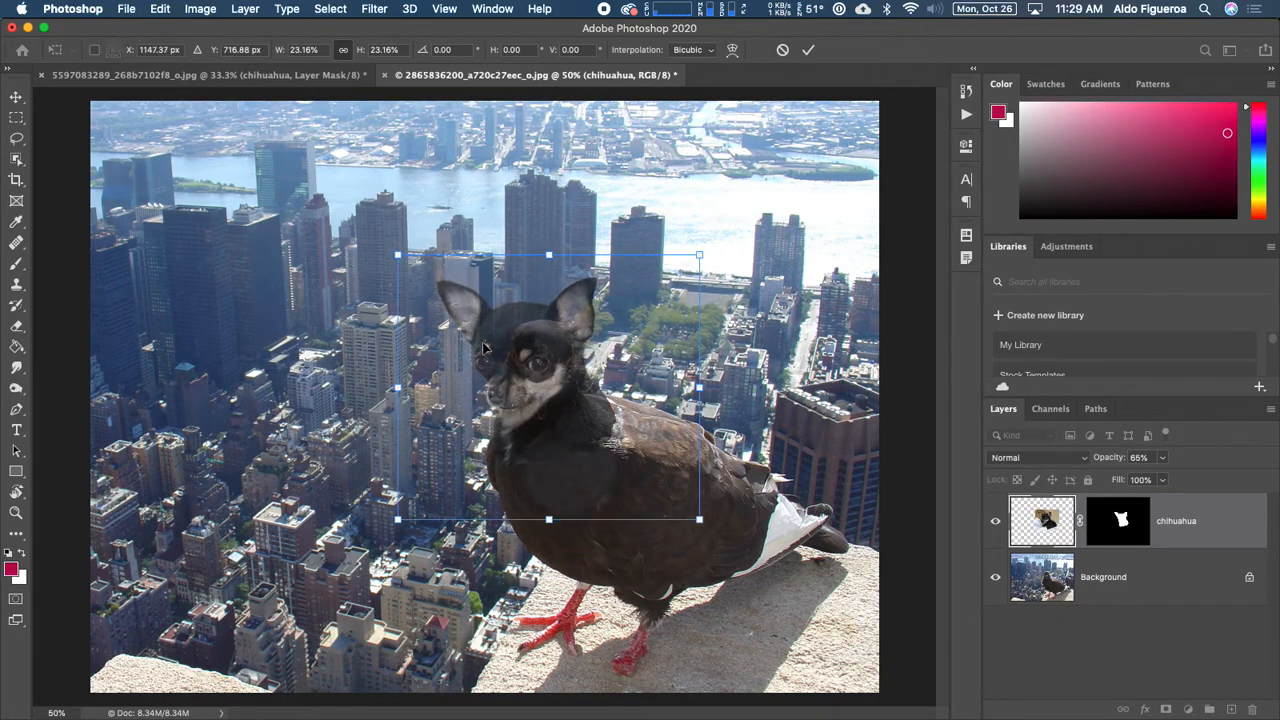
- Enlarge the chihuahua layer to about 28.6%, align its head and neck with the pigeon's body, and commit the transform
{"action": "left_click_drag", "start_coordinate": [700, 254], "coordinate": [751, 218]}
{"action": "left_click_drag", "start_coordinate": [615, 327], "coordinate": [600, 366]}
{"action": "left_click_drag", "start_coordinate": [737, 246], "coordinate": [753, 222]}
{"action": "mouse_move", "coordinate": [612, 337]}
{"action": "left_mouse_down"}
{"action": "mouse_move", "coordinate": [606, 356]}
{"action": "mouse_move", "coordinate": [600, 345]}
{"action": "left_mouse_up"}
{"action": "key", "text": "Up"}
{"action": "key", "text": "Up"}
{"action": "key", "text": "Up"}
{"action": "key", "text": "Up"}
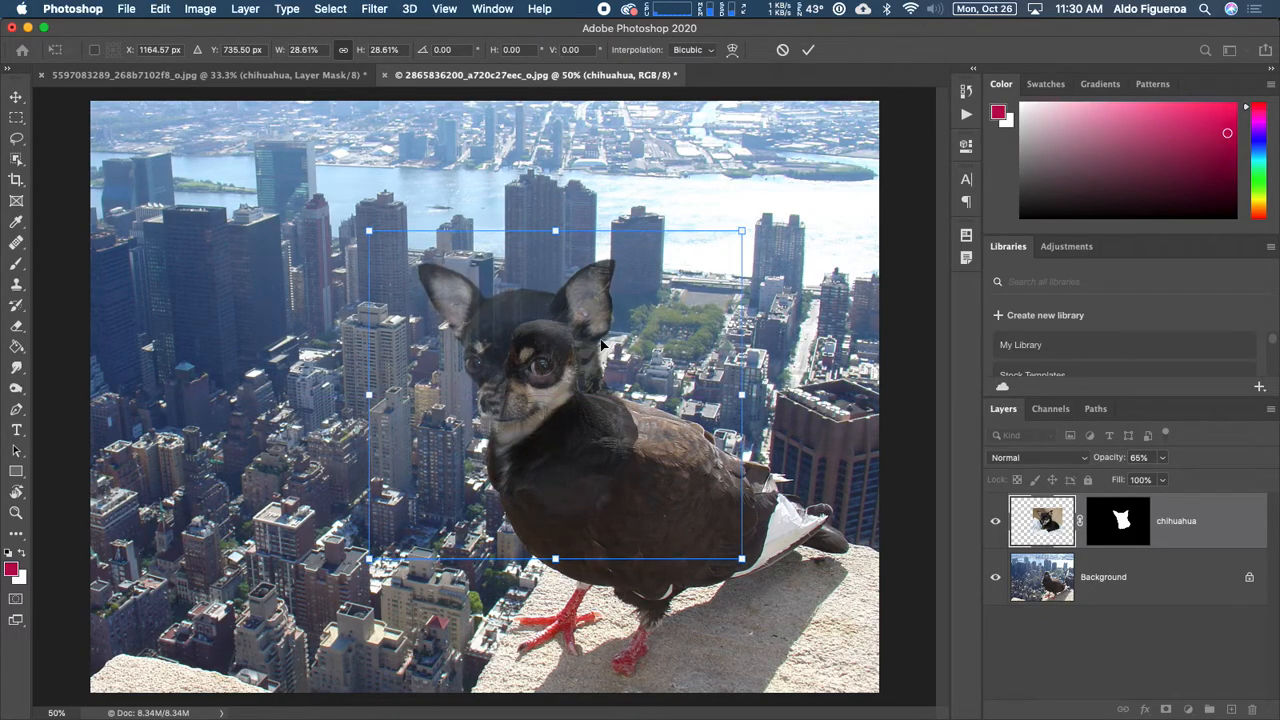
{"action": "left_click_drag", "start_coordinate": [556, 393], "coordinate": [541, 414]}
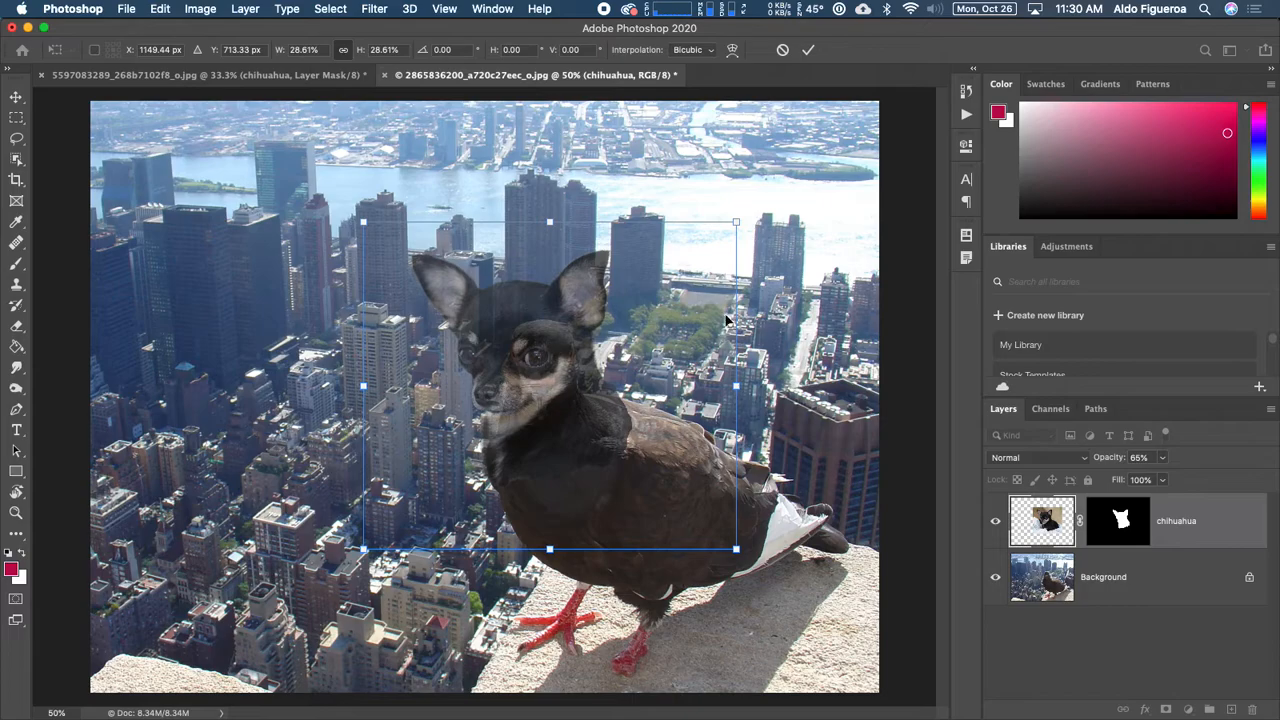
{"action": "left_click", "coordinate": [810, 51]}
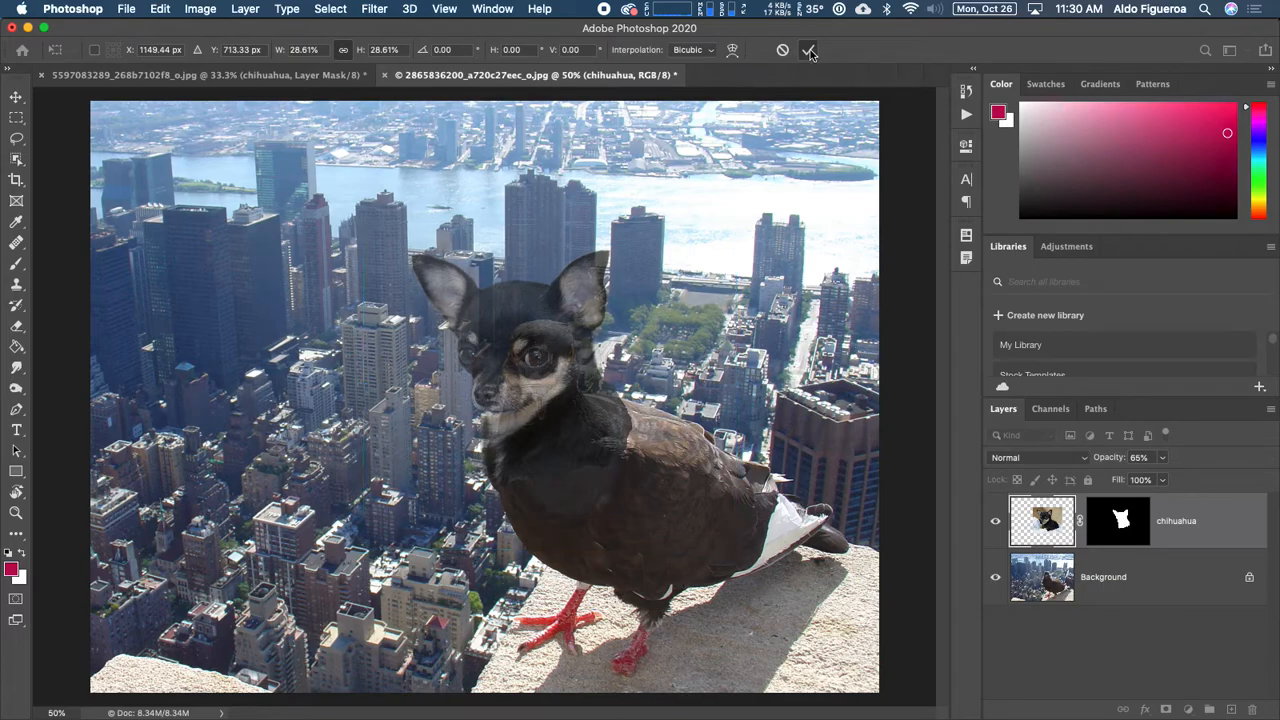
- Set the chihuahua layer's opacity to 100%
{"action": "left_click", "coordinate": [1102, 459]}
{"action": "type", "text": "100"}
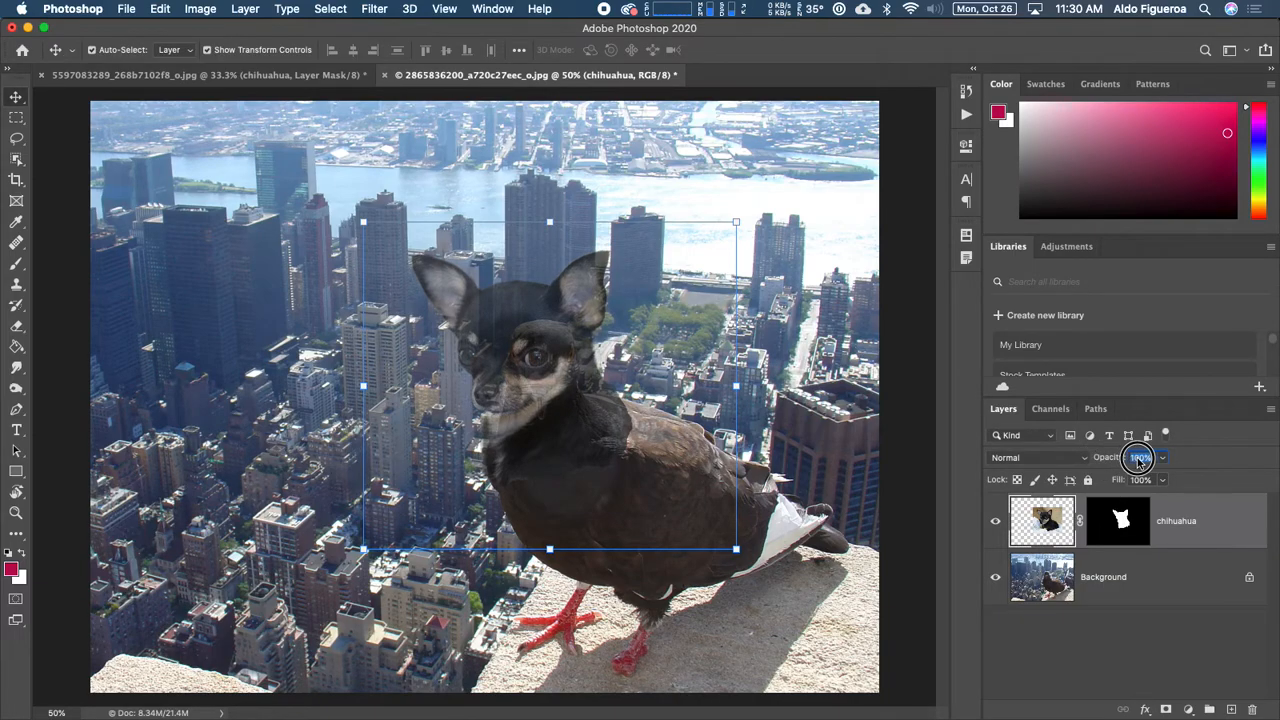
- Target the chihuahua layer's mask and set the foreground color to black
{"action": "key", "text": "Return"}
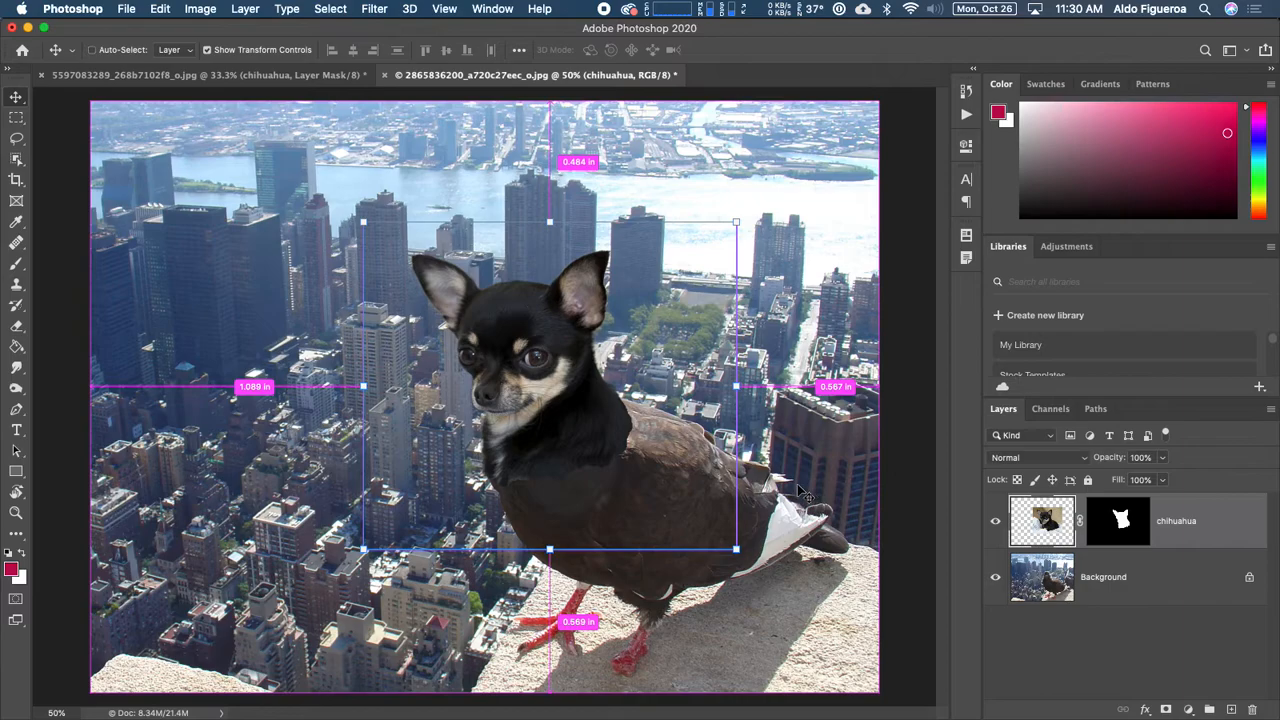
{"action": "key", "text": "super+equal"}
{"action": "left_click_drag", "start_coordinate": [729, 506], "coordinate": [680, 446]}
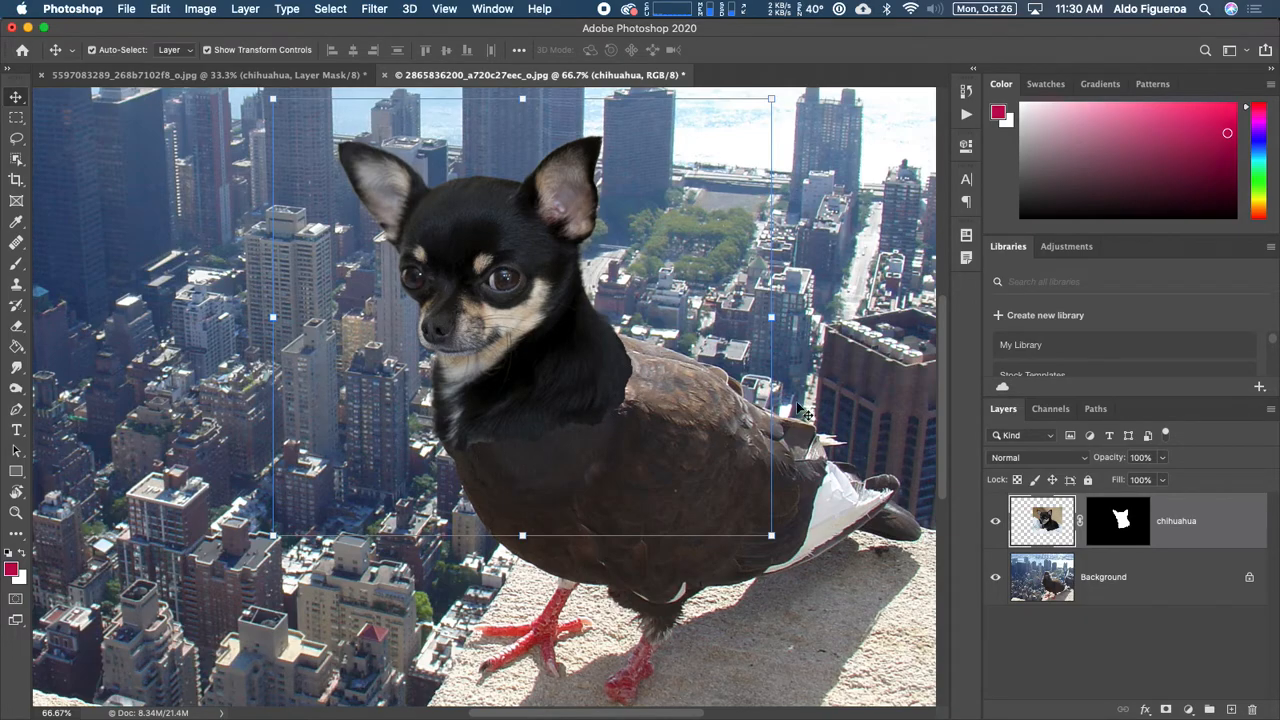
{"action": "left_click", "coordinate": [1120, 530]}
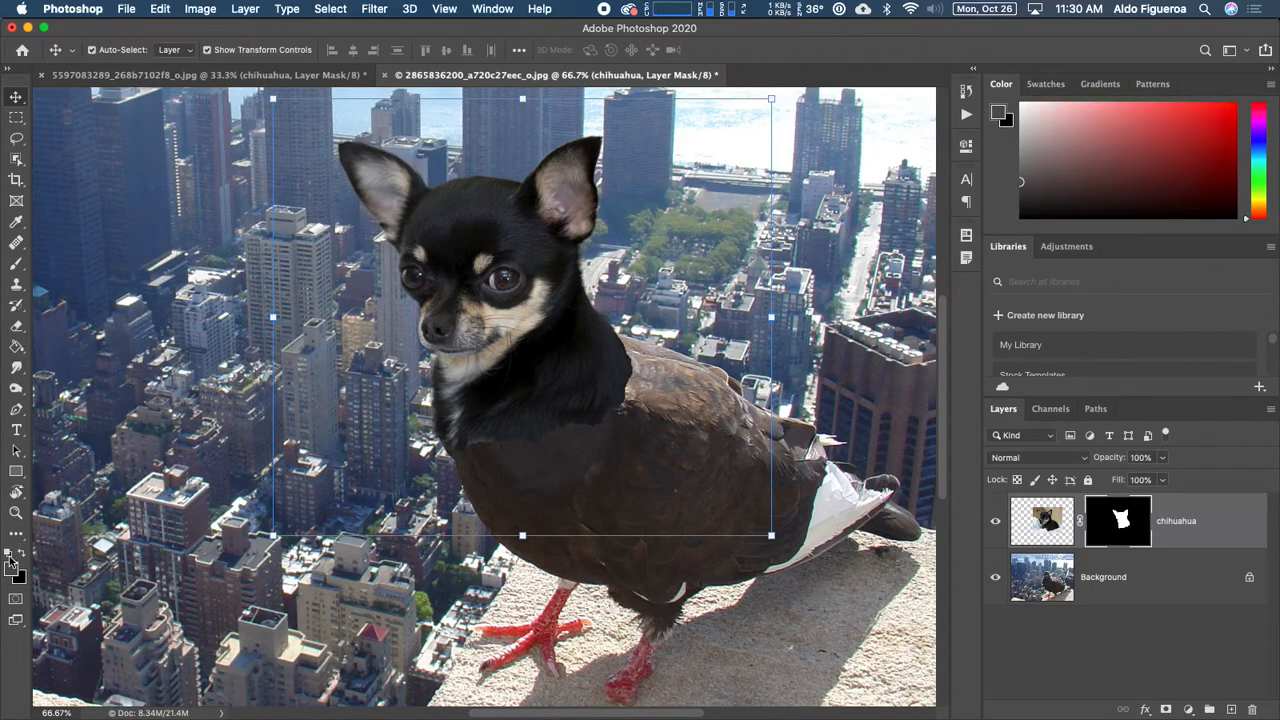
{"action": "key", "text": "x"}
{"action": "left_click", "coordinate": [21, 555]}
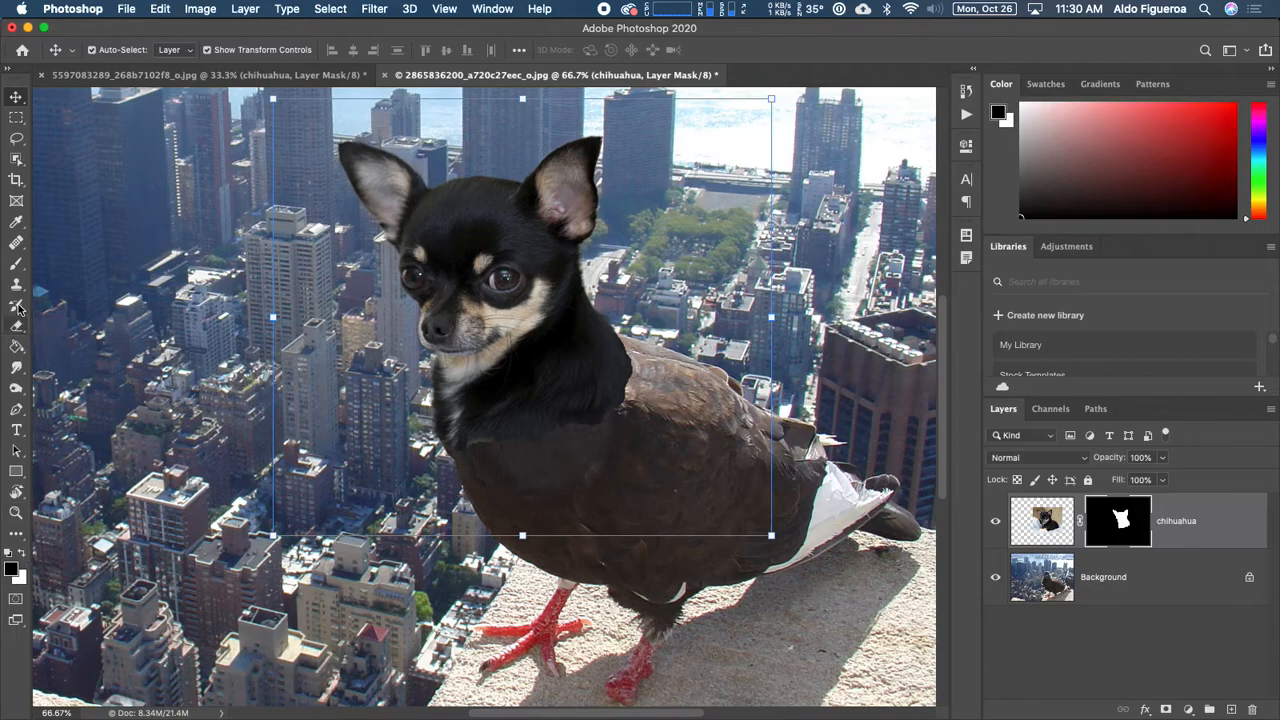
- Choose the Brush tool with the Soft Round preset from General Brushes and set its size to 83 px
{"action": "left_click", "coordinate": [16, 264]}
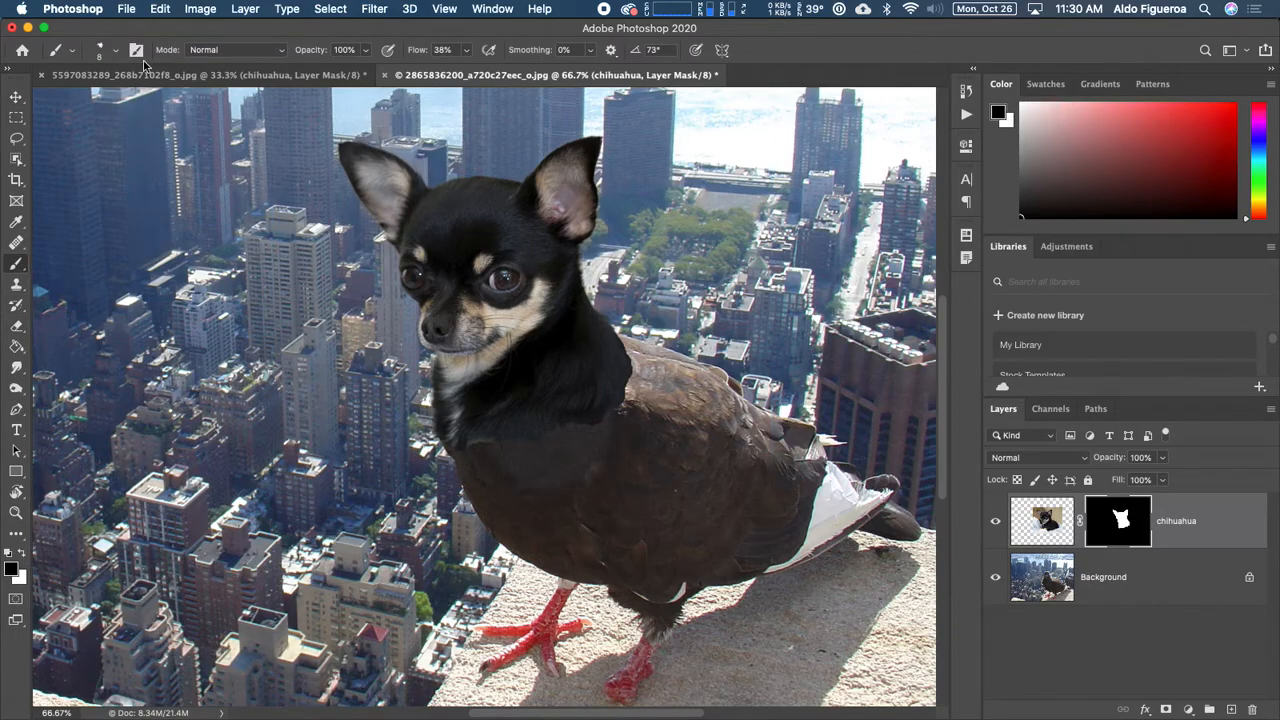
{"action": "left_click", "coordinate": [112, 53]}
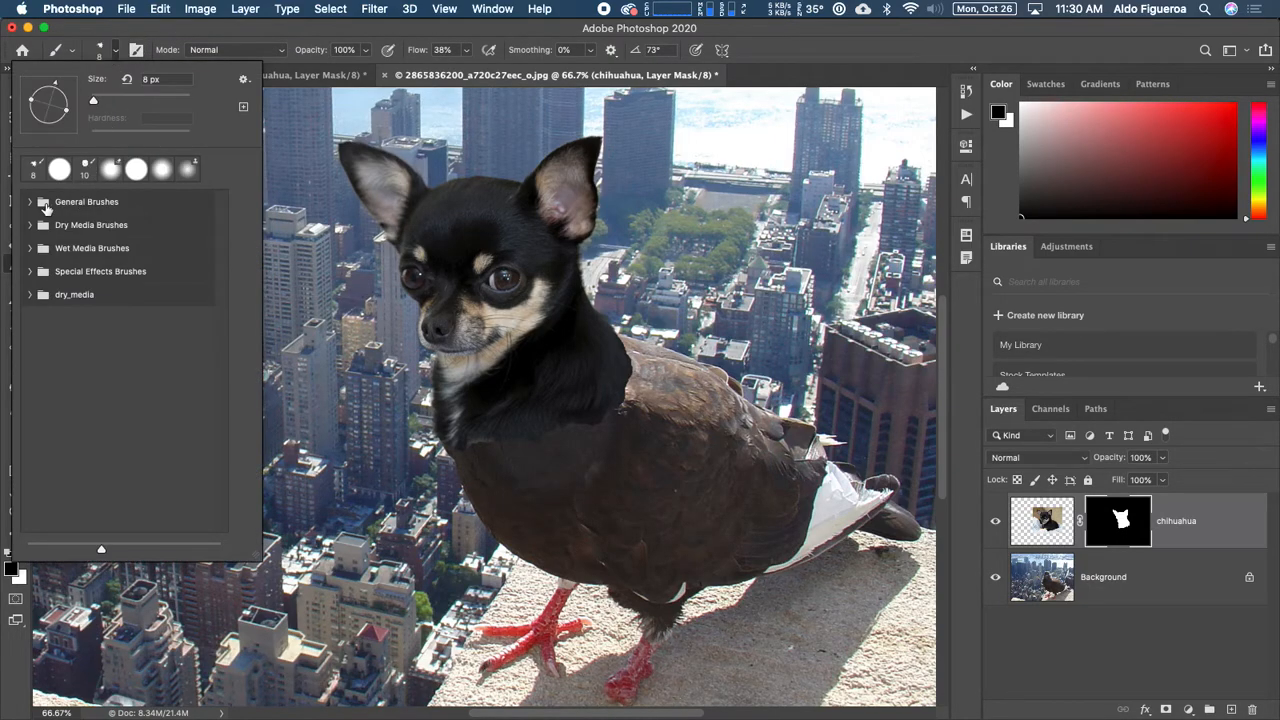
{"action": "left_click", "coordinate": [30, 202]}
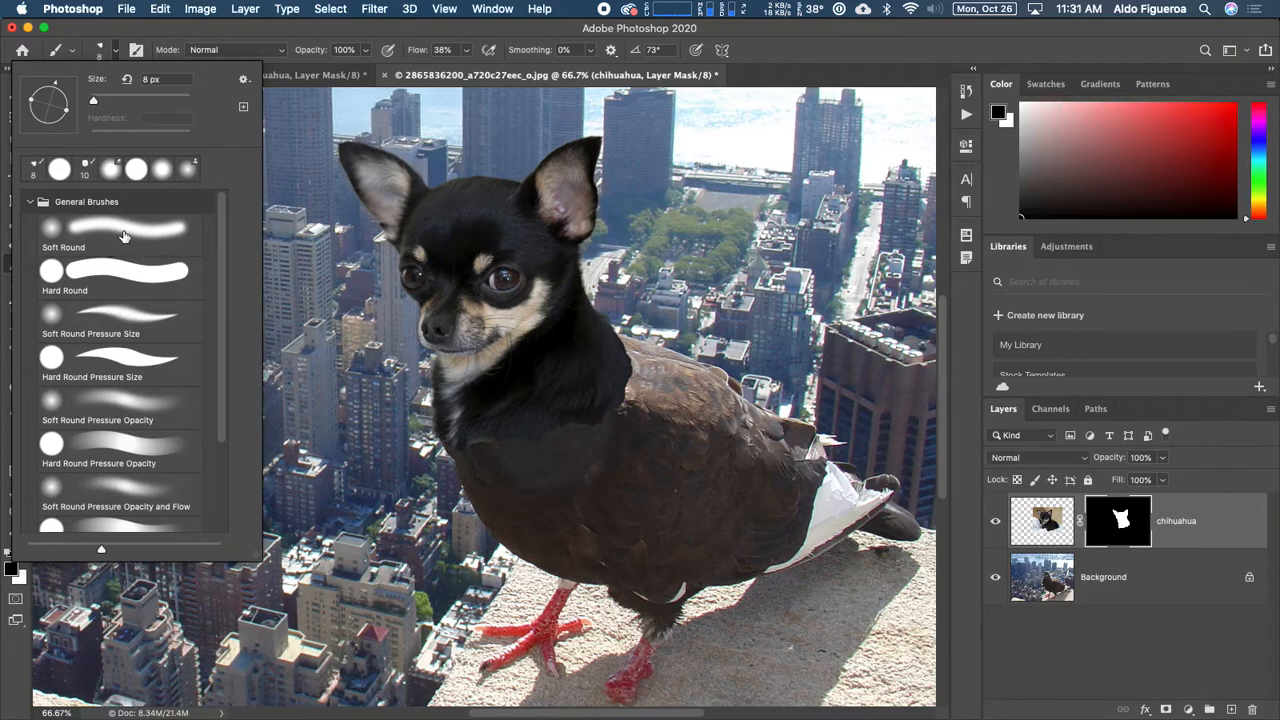
{"action": "left_click", "coordinate": [82, 237]}
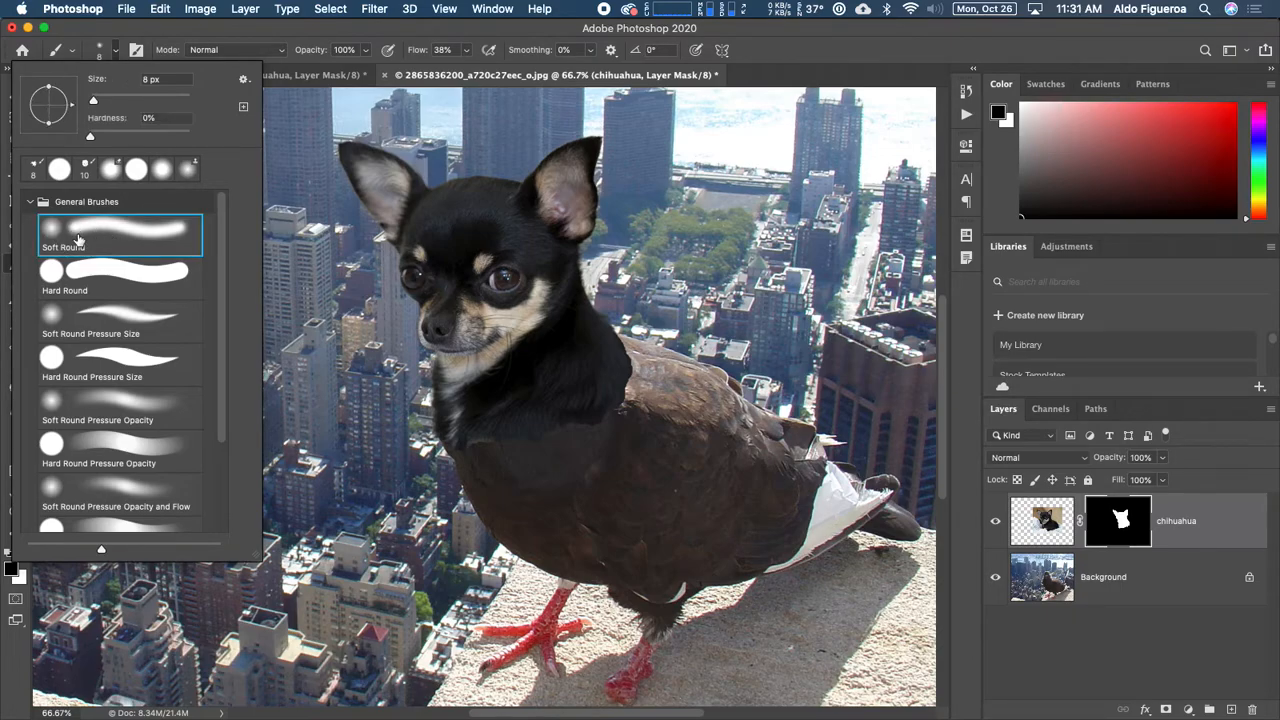
{"action": "left_click", "coordinate": [323, 38]}
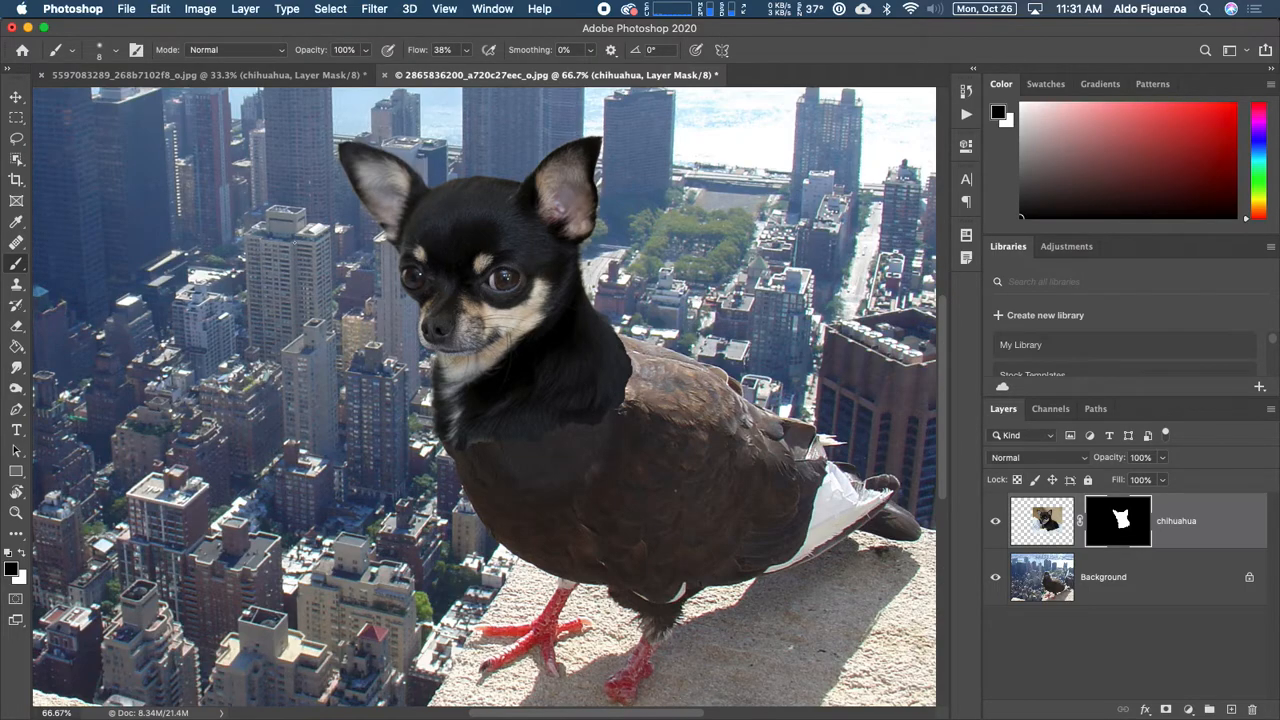
{"action": "left_click", "coordinate": [116, 51]}
{"action": "left_click_drag", "start_coordinate": [93, 100], "coordinate": [130, 100]}
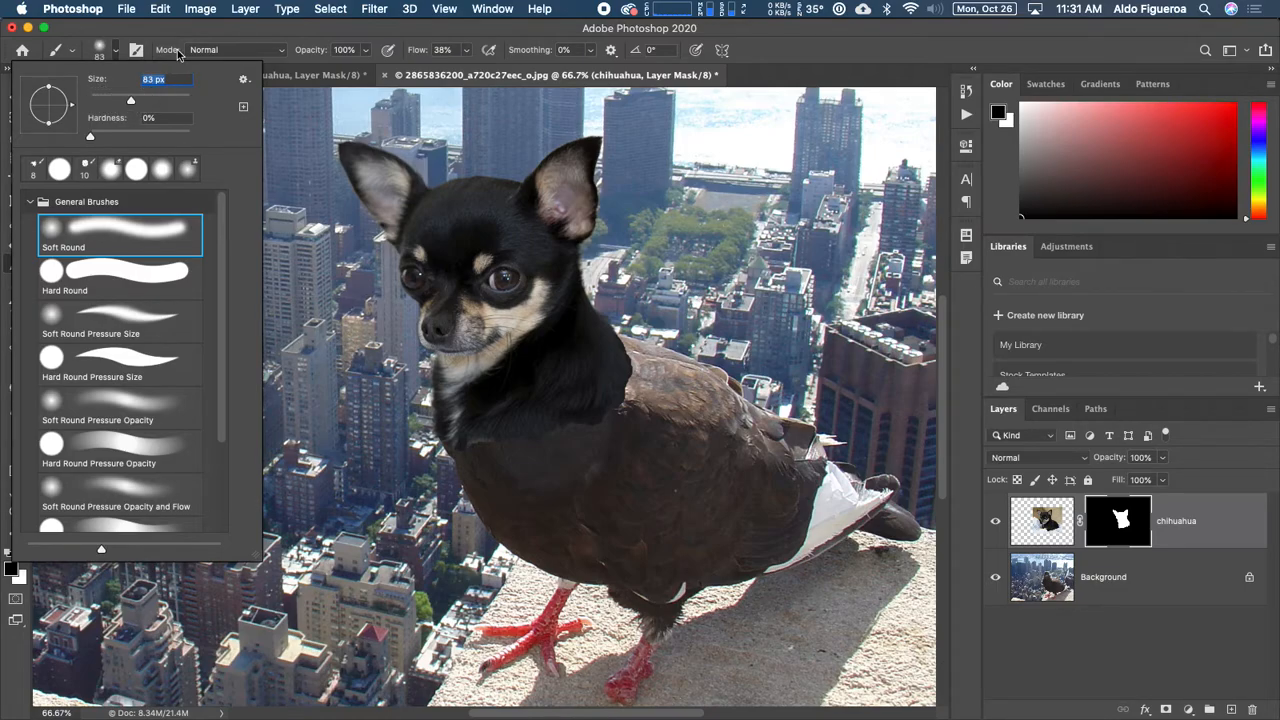
{"action": "left_click", "coordinate": [161, 9]}
{"action": "left_click", "coordinate": [471, 27]}
{"action": "type", "text": "["}
{"action": "left_click", "coordinate": [784, 58]}
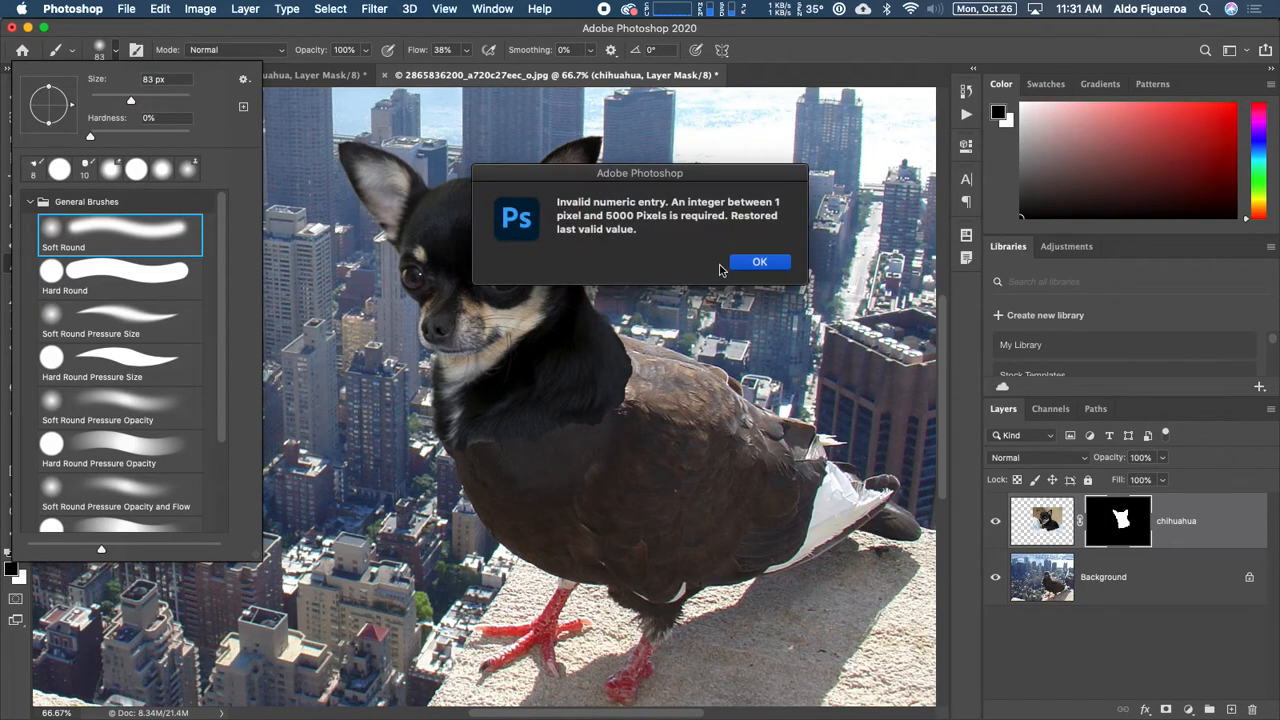
{"action": "left_click", "coordinate": [756, 267]}
- Enlarge the brush to about 200 px and paint black on the mask where the chihuahua's neck and shoulder overlap the pigeon's wing
{"action": "key", "text": "]"}
{"action": "key", "text": "]"}
{"action": "key", "text": "]"}
{"action": "key", "text": "]"}
{"action": "key", "text": "]"}
{"action": "key", "text": "]"}
{"action": "key", "text": "]"}
{"action": "key", "text": "]"}
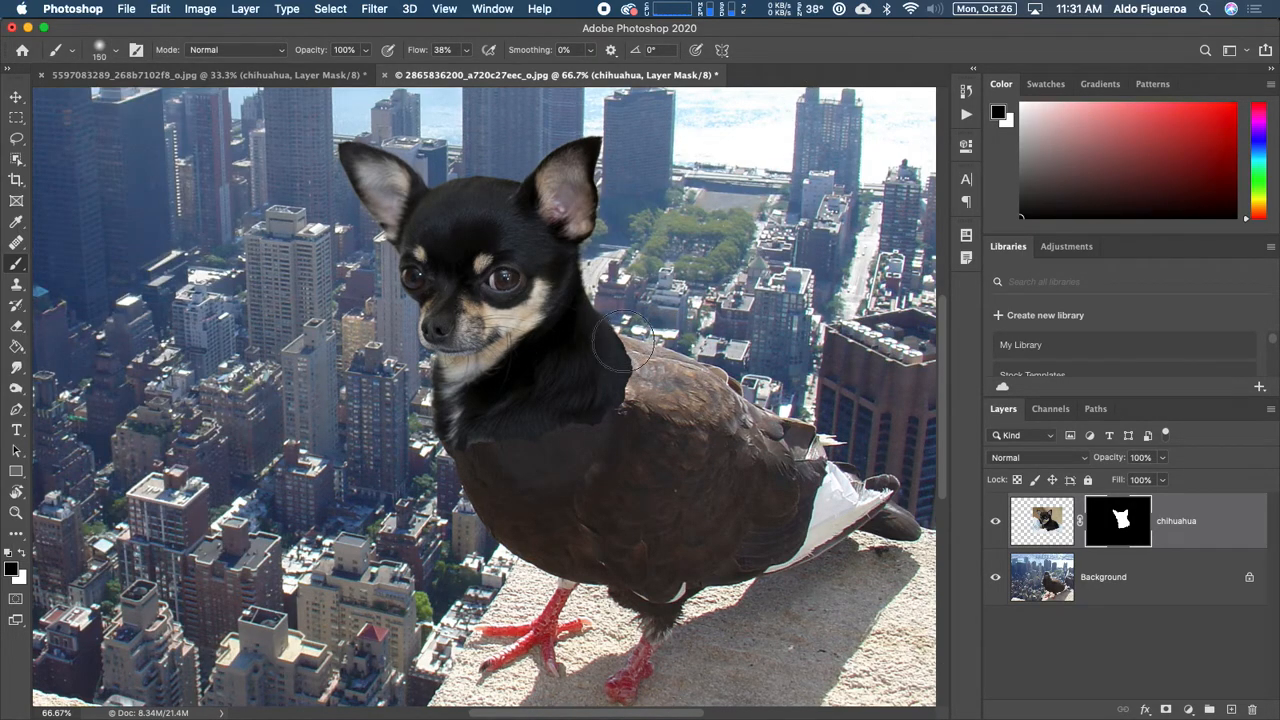
{"action": "key", "text": "]"}
{"action": "key", "text": "["}
{"action": "key", "text": "["}
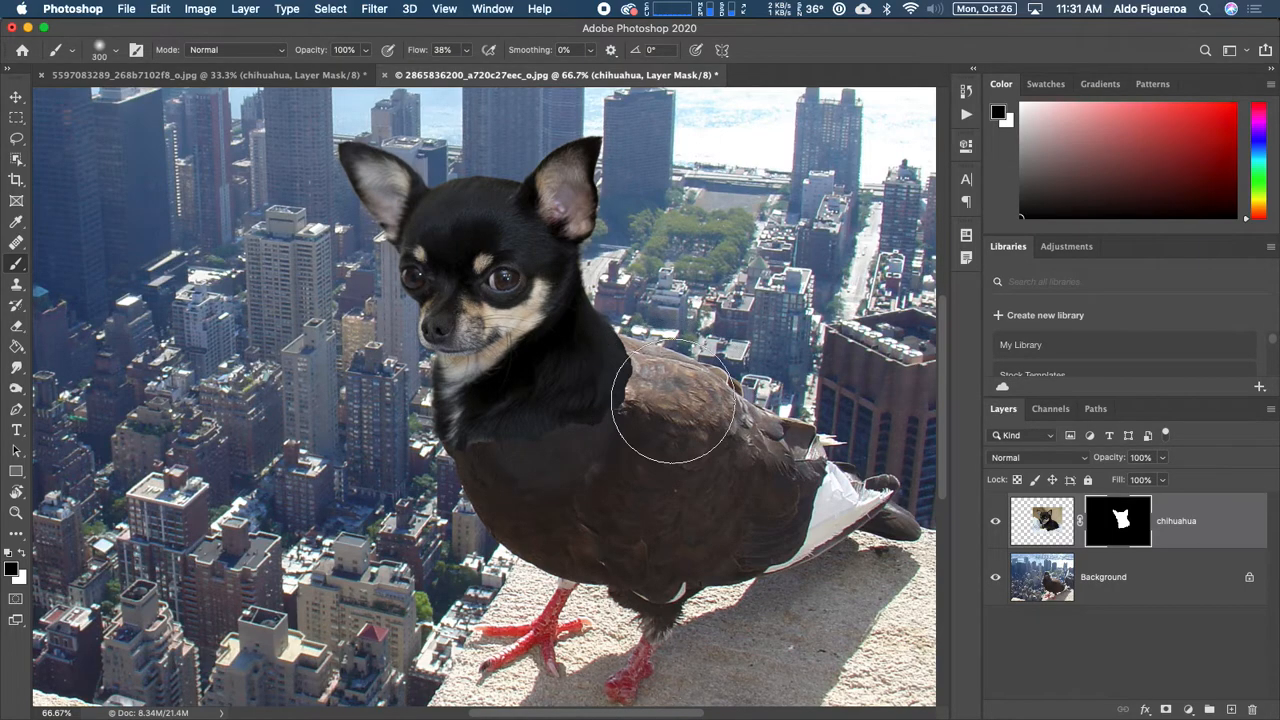
{"action": "key", "text": "]"}
{"action": "key", "text": "]"}
{"action": "key", "text": "]"}
{"action": "key", "text": "["}
{"action": "key", "text": "["}
{"action": "key", "text": "["}
{"action": "key", "text": "["}
{"action": "key", "text": "["}
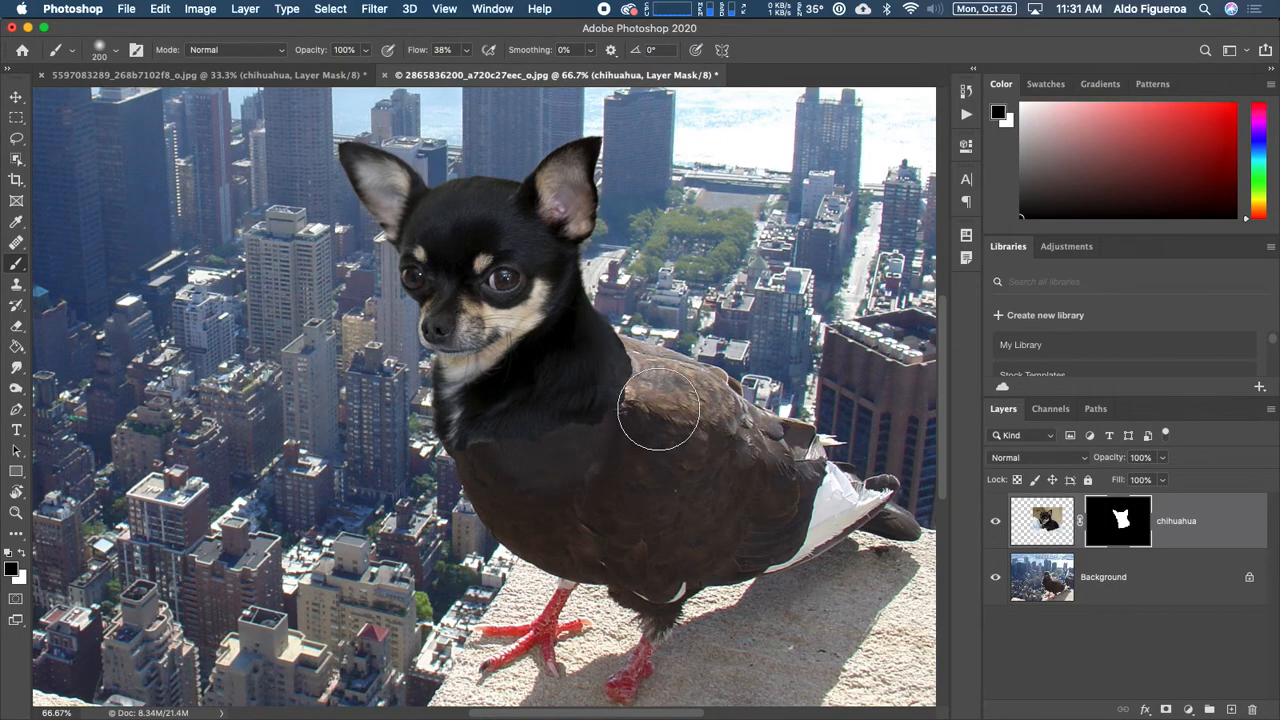
{"action": "left_click_drag", "start_coordinate": [648, 378], "coordinate": [649, 392]}
{"action": "mouse_move", "coordinate": [645, 394]}
{"action": "left_mouse_down"}
{"action": "mouse_move", "coordinate": [646, 405]}
{"action": "mouse_move", "coordinate": [651, 330]}
{"action": "mouse_move", "coordinate": [618, 443]}
{"action": "mouse_move", "coordinate": [523, 483]}
{"action": "mouse_move", "coordinate": [507, 467]}
{"action": "mouse_move", "coordinate": [459, 471]}
{"action": "mouse_move", "coordinate": [614, 443]}
{"action": "mouse_move", "coordinate": [656, 367]}
{"action": "mouse_move", "coordinate": [648, 320]}
{"action": "mouse_move", "coordinate": [660, 330]}
{"action": "mouse_move", "coordinate": [645, 340]}
{"action": "mouse_move", "coordinate": [832, 438]}
{"action": "left_mouse_up"}
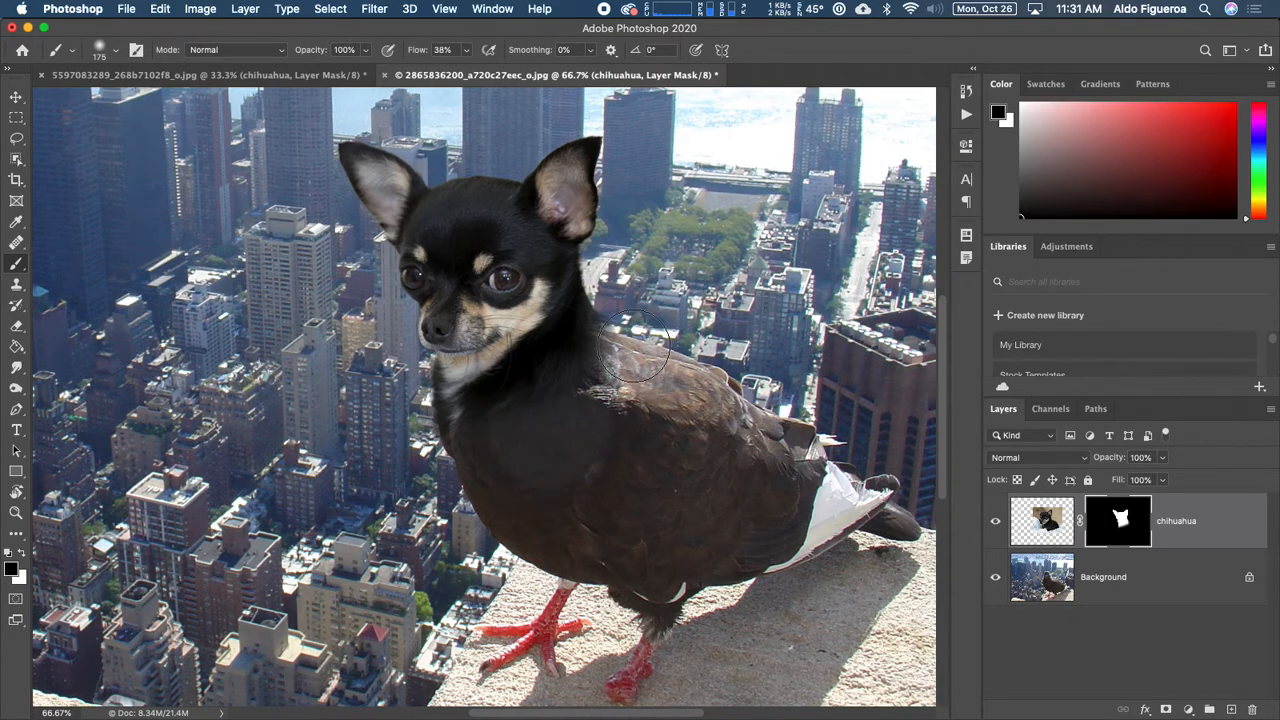
- Reduce the brush to 50 px and mask out the fur sticking out behind the chihuahua's neck above the pigeon's back
{"action": "key", "text": "super+plus"}
{"action": "key", "text": "super+plus"}
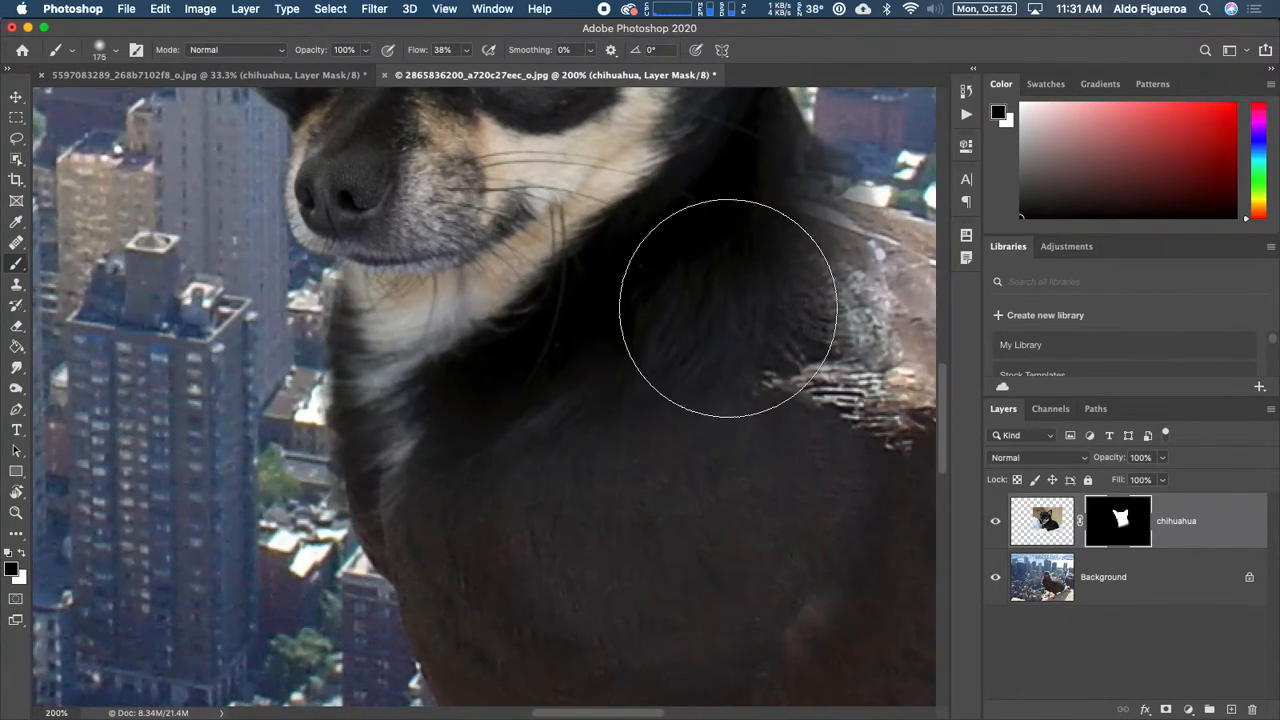
{"action": "left_click_drag", "start_coordinate": [746, 288], "coordinate": [566, 451]}
{"action": "left_click_drag", "start_coordinate": [635, 337], "coordinate": [571, 337]}
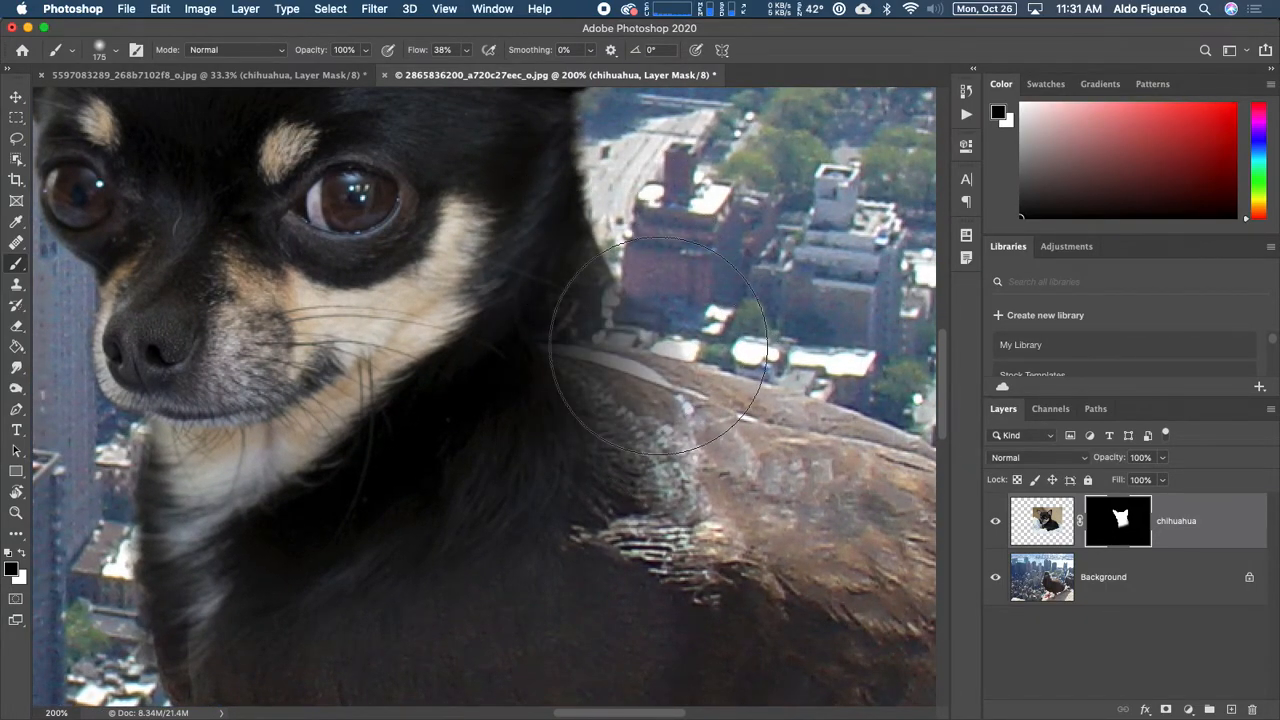
{"action": "key", "text": "super+minus"}
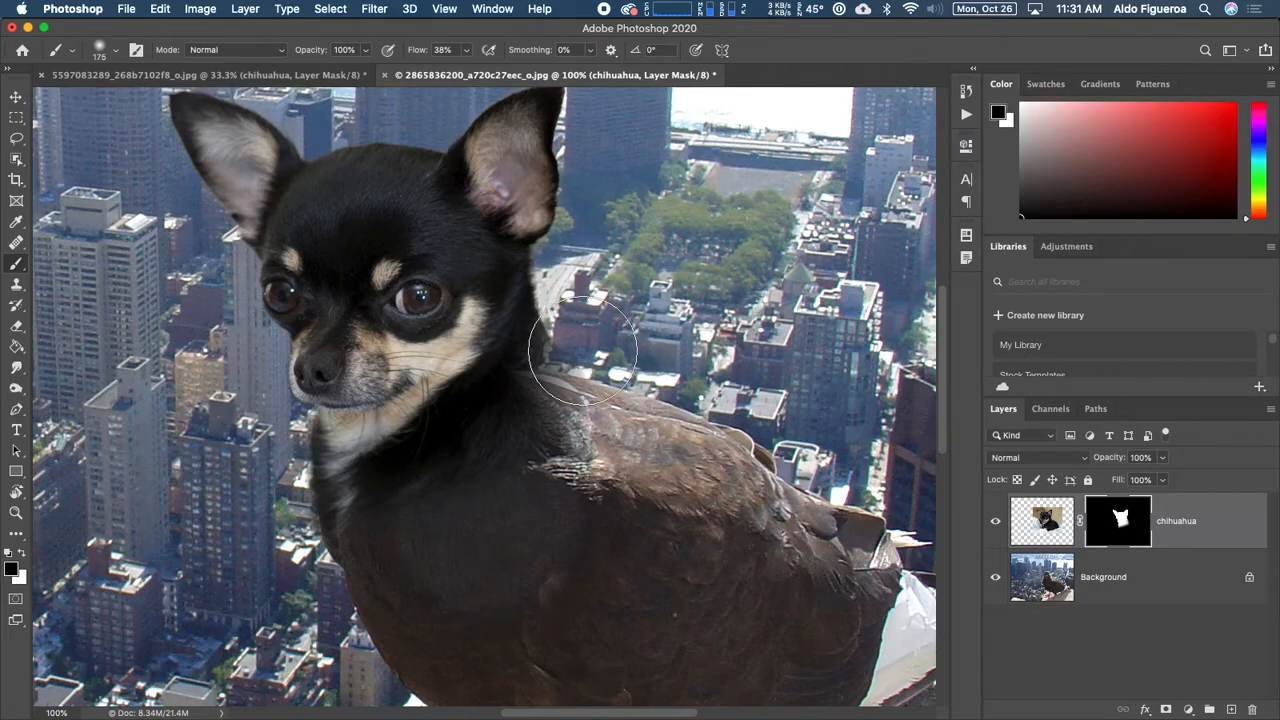
{"action": "key", "text": "bracketleft"}
{"action": "key", "text": "bracketleft"}
{"action": "key", "text": "bracketleft"}
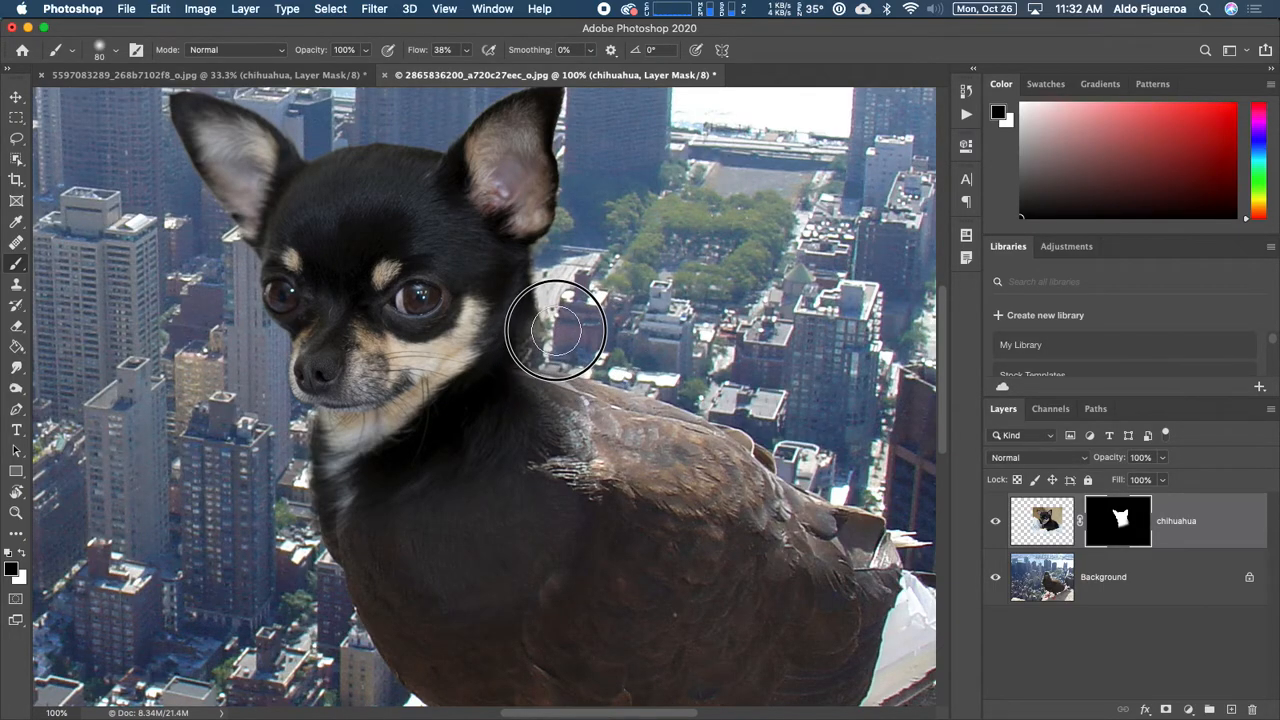
{"action": "key", "text": "bracketleft"}
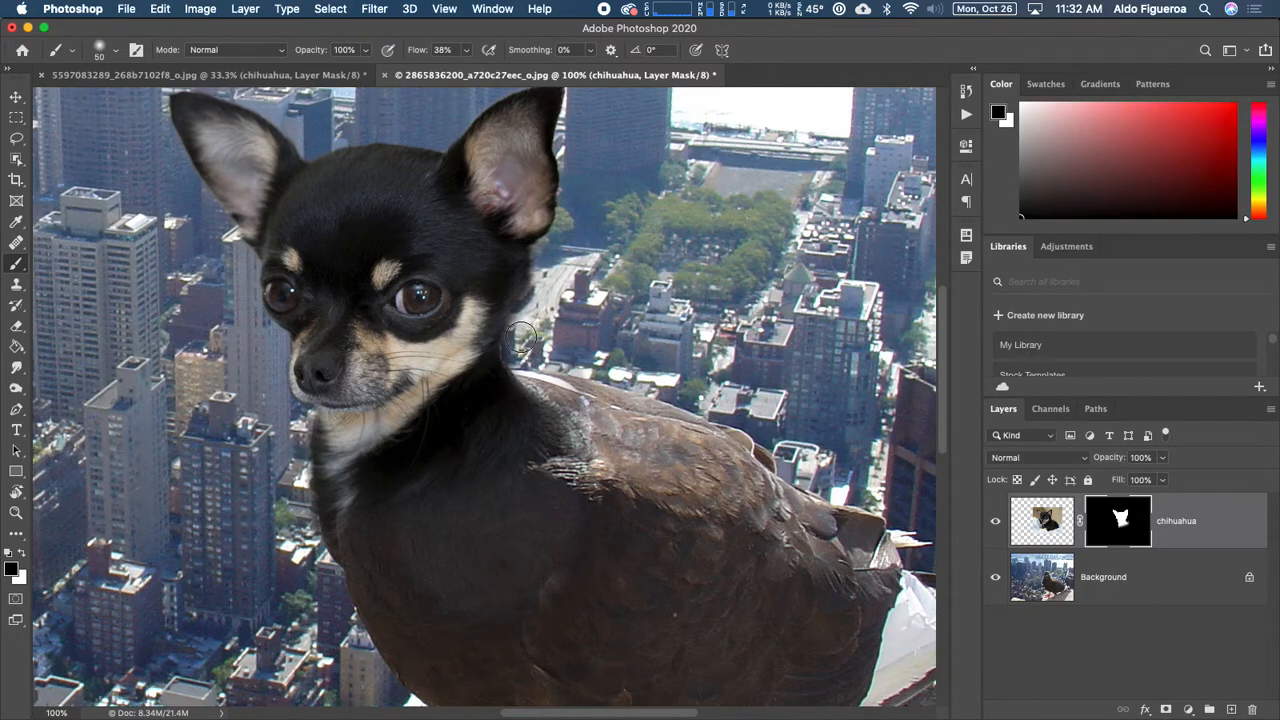
- Toggle the chihuahua layer's visibility to compare its head and neck with the pigeon underneath
{"action": "left_click", "coordinate": [995, 521]}
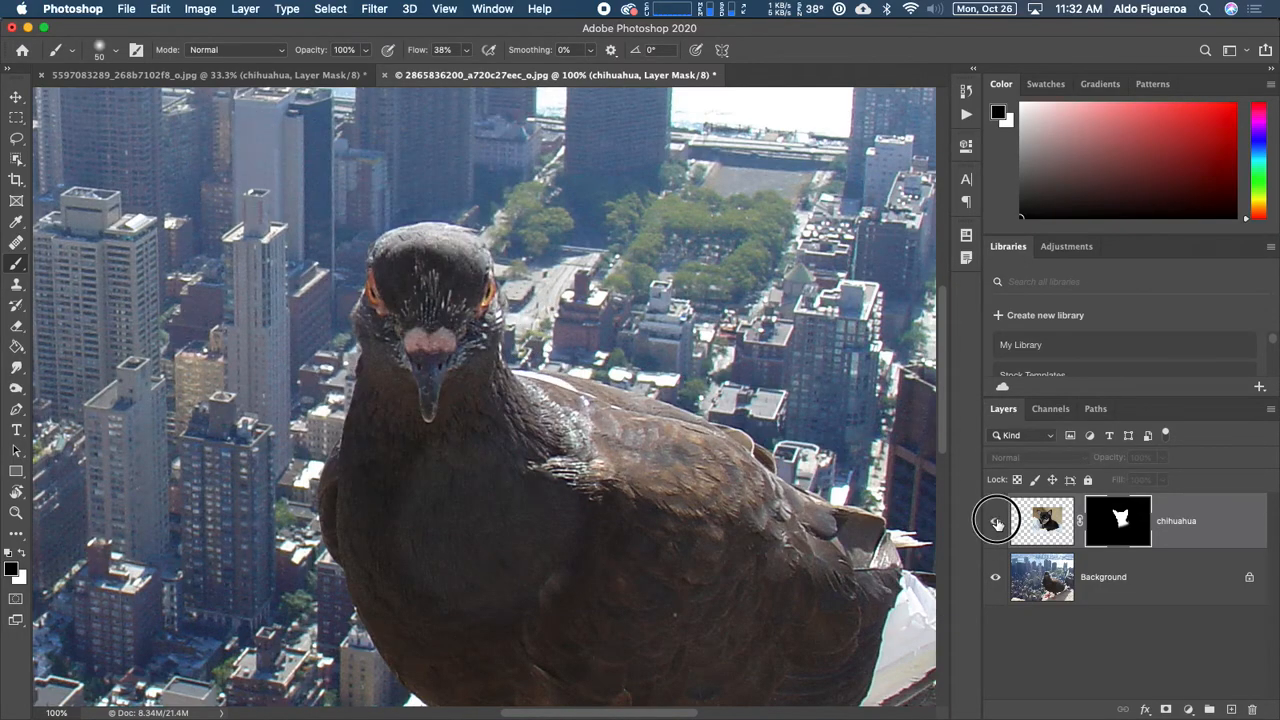
{"action": "left_click", "coordinate": [995, 521]}
{"action": "left_click", "coordinate": [995, 521]}
{"action": "left_click", "coordinate": [995, 521]}
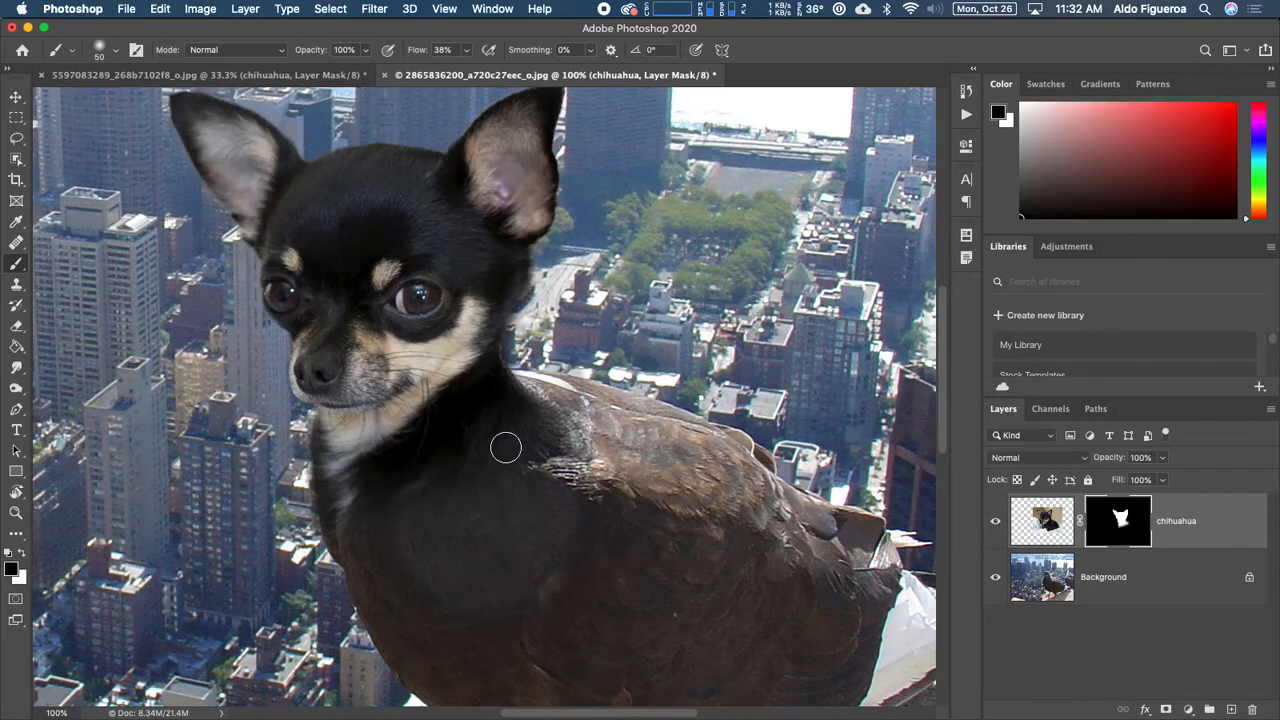
- Set the brush to 250 px at 29% opacity and softly paint black on the mask across the lower chest
{"action": "left_click_drag", "start_coordinate": [509, 447], "coordinate": [527, 416]}
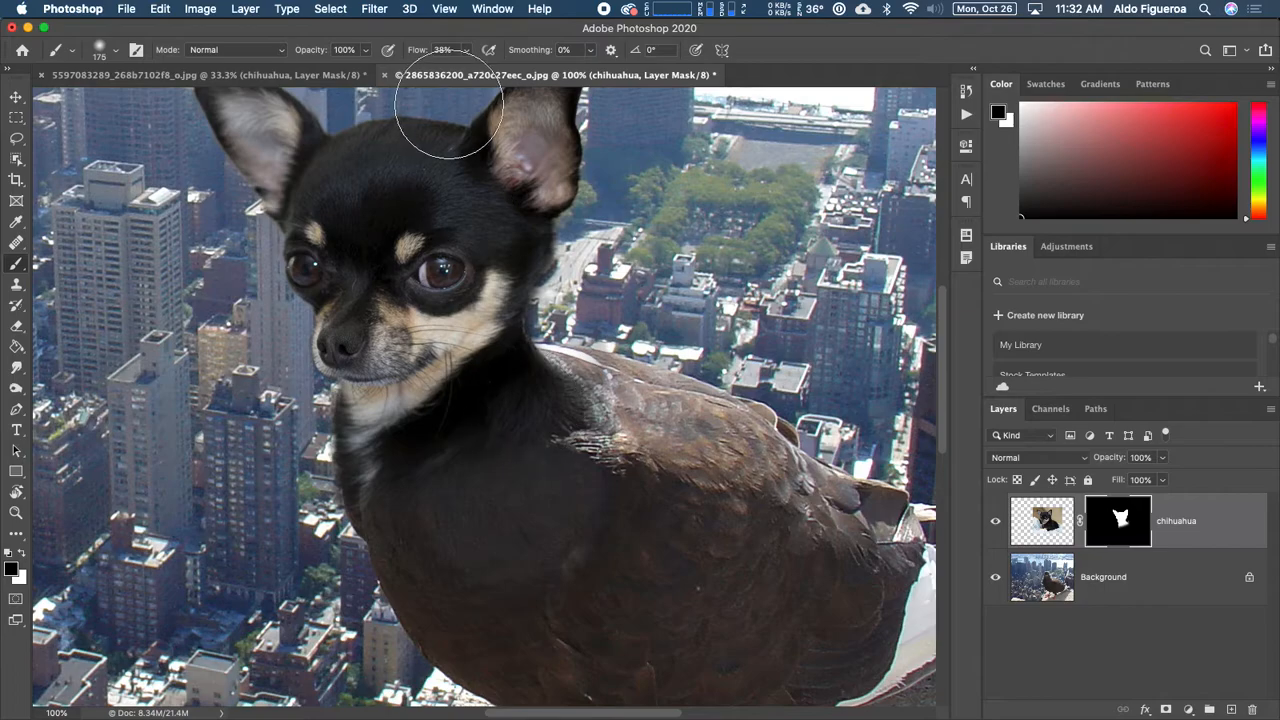
{"action": "key", "text": "bracketright"}
{"action": "key", "text": "bracketright"}
{"action": "key", "text": "bracketright"}
{"action": "left_click_drag", "start_coordinate": [322, 55], "coordinate": [272, 57]}
{"action": "left_click_drag", "start_coordinate": [566, 478], "coordinate": [512, 510]}
{"action": "left_click_drag", "start_coordinate": [509, 510], "coordinate": [588, 473]}
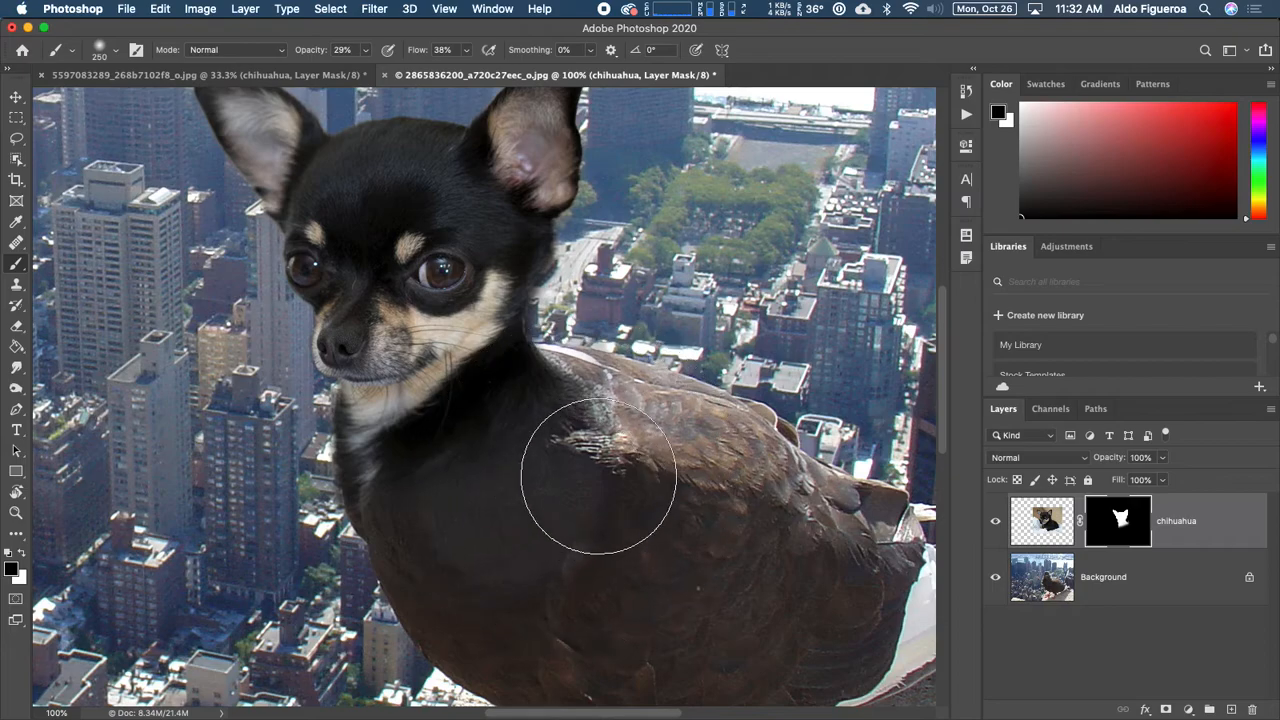
{"action": "left_click_drag", "start_coordinate": [522, 496], "coordinate": [486, 497]}
{"action": "mouse_move", "coordinate": [396, 518]}
{"action": "left_mouse_down"}
{"action": "mouse_move", "coordinate": [454, 526]}
{"action": "mouse_move", "coordinate": [417, 520]}
{"action": "mouse_move", "coordinate": [517, 483]}
{"action": "mouse_move", "coordinate": [400, 512]}
{"action": "left_mouse_up"}
{"action": "mouse_move", "coordinate": [384, 523]}
{"action": "left_mouse_down"}
{"action": "mouse_move", "coordinate": [518, 479]}
{"action": "mouse_move", "coordinate": [382, 519]}
{"action": "mouse_move", "coordinate": [512, 503]}
{"action": "left_mouse_up"}
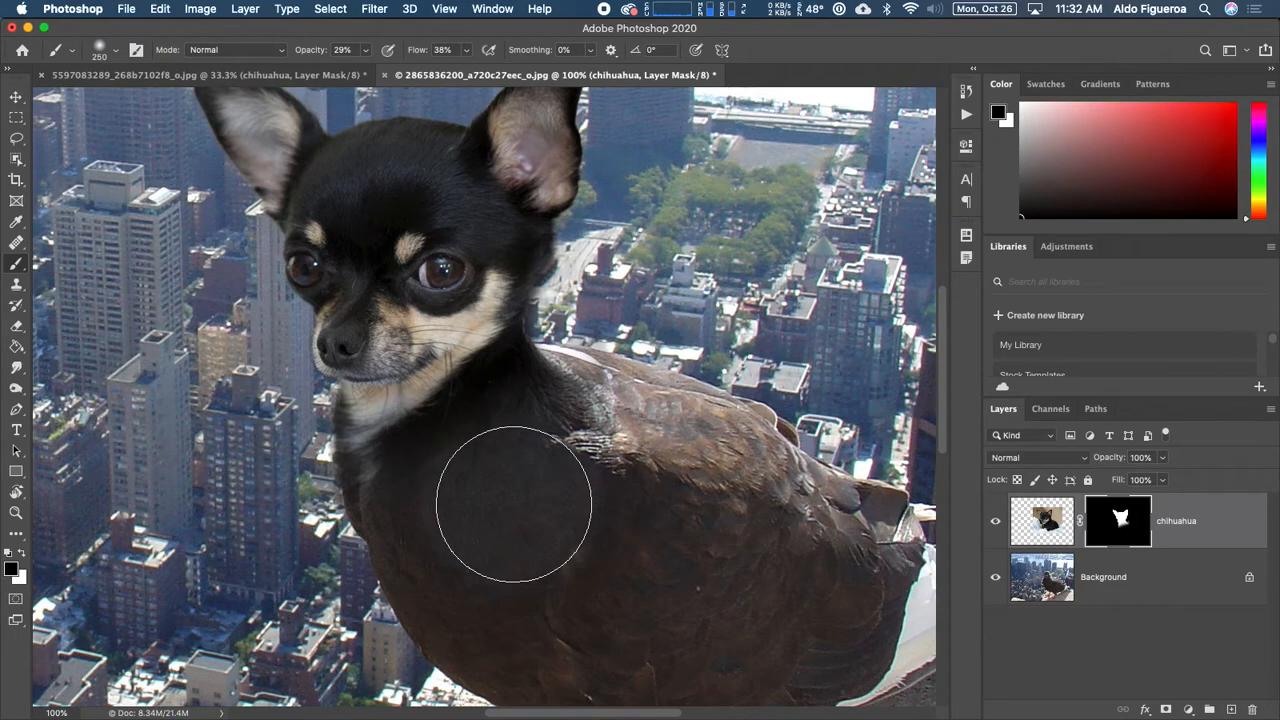
- Brush black repeatedly on the mask over the chihuahua's upper chest, neck and chin to fade them into the pigeon
{"action": "left_click", "coordinate": [582, 440]}
{"action": "left_click", "coordinate": [473, 501]}
{"action": "left_click", "coordinate": [375, 499]}
{"action": "mouse_move", "coordinate": [395, 501]}
{"action": "left_mouse_down"}
{"action": "mouse_move", "coordinate": [527, 475]}
{"action": "mouse_move", "coordinate": [443, 484]}
{"action": "mouse_move", "coordinate": [520, 457]}
{"action": "left_mouse_up"}
{"action": "left_click_drag", "start_coordinate": [566, 414], "coordinate": [488, 456]}
{"action": "mouse_move", "coordinate": [380, 472]}
{"action": "left_mouse_down"}
{"action": "mouse_move", "coordinate": [368, 474]}
{"action": "mouse_move", "coordinate": [436, 460]}
{"action": "left_mouse_up"}
{"action": "left_click_drag", "start_coordinate": [302, 465], "coordinate": [551, 437]}
{"action": "mouse_move", "coordinate": [360, 479]}
{"action": "left_mouse_down"}
{"action": "mouse_move", "coordinate": [351, 472]}
{"action": "mouse_move", "coordinate": [480, 465]}
{"action": "left_mouse_up"}
{"action": "left_click_drag", "start_coordinate": [400, 477], "coordinate": [415, 477]}
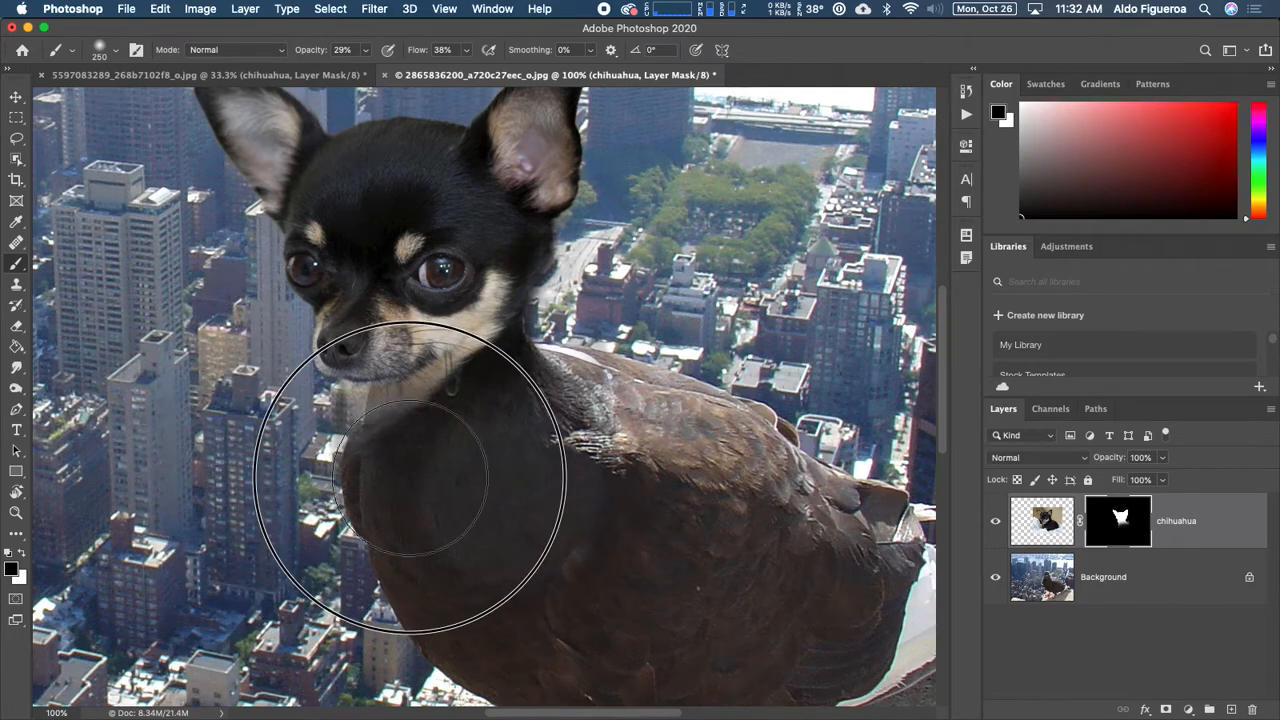
{"action": "mouse_move", "coordinate": [507, 390]}
{"action": "left_mouse_down"}
{"action": "mouse_move", "coordinate": [496, 420]}
{"action": "mouse_move", "coordinate": [450, 436]}
{"action": "mouse_move", "coordinate": [492, 410]}
{"action": "left_mouse_up"}
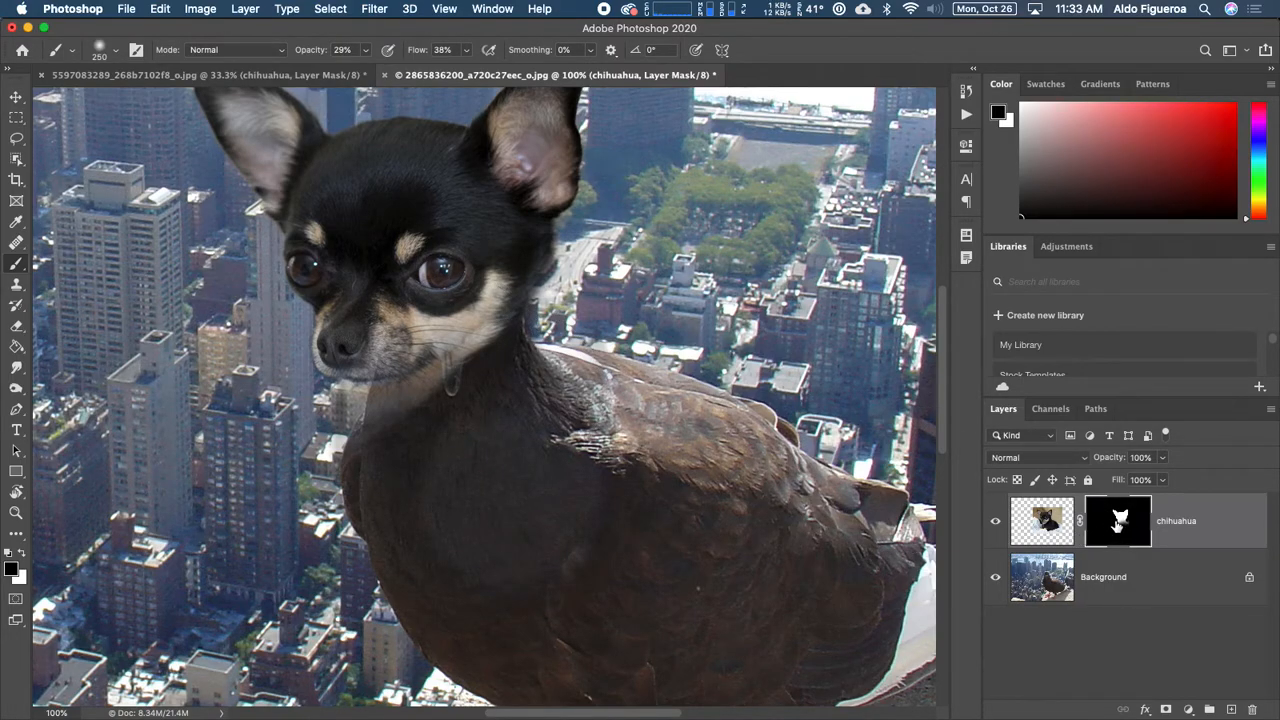
- Temporarily disable the chihuahua layer's mask to examine the hidden image, and enable it again
{"action": "right_click", "coordinate": [1117, 527]}
{"action": "left_click", "coordinate": [985, 526]}
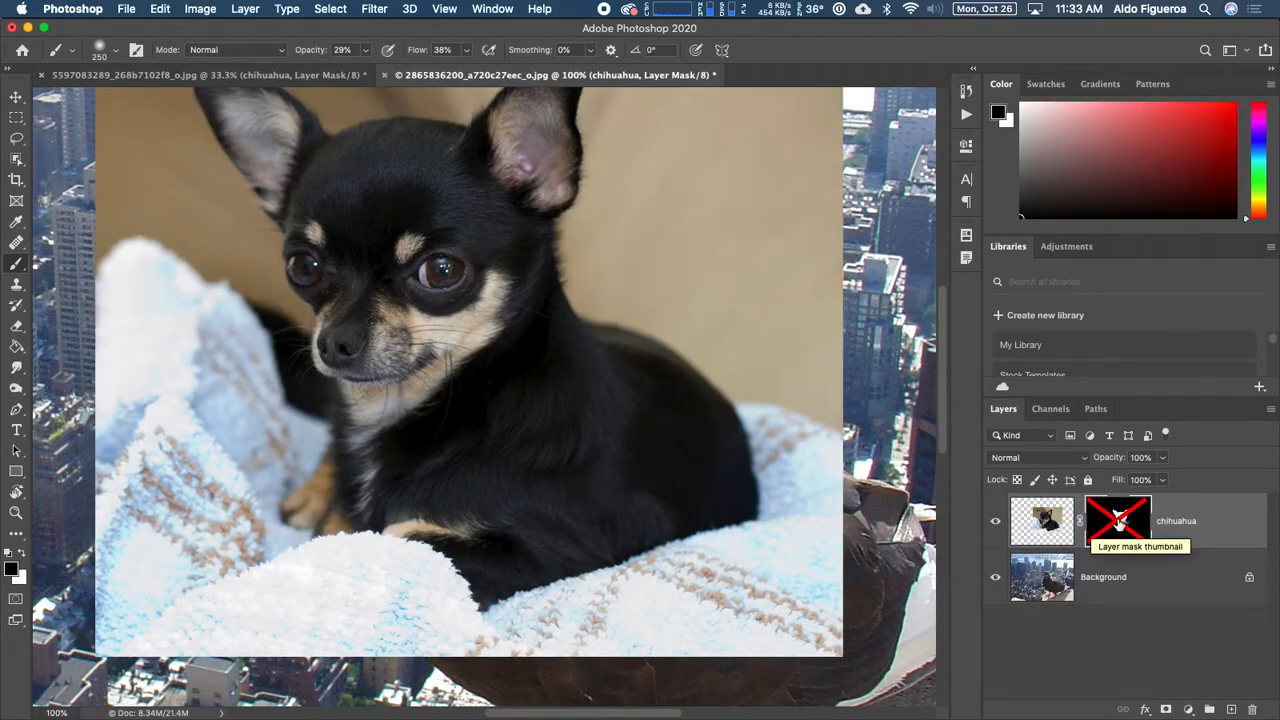
{"action": "right_click", "coordinate": [1117, 522]}
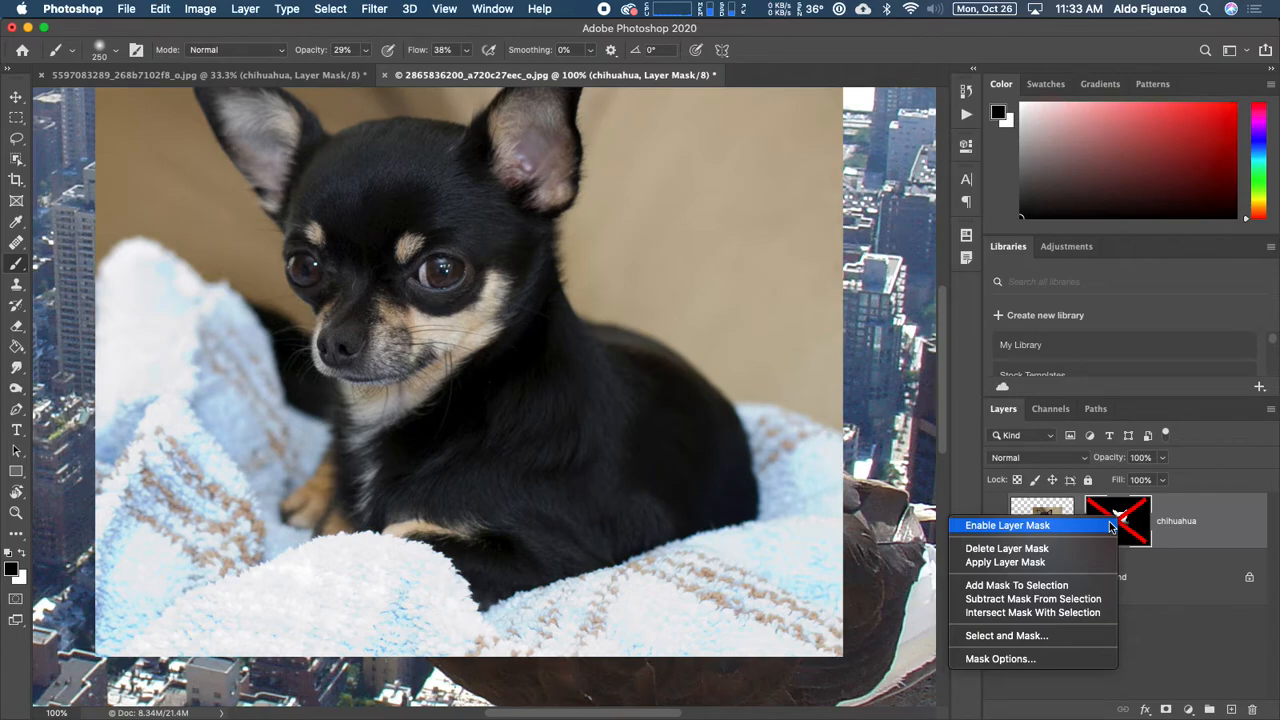
{"action": "left_click", "coordinate": [1106, 527]}
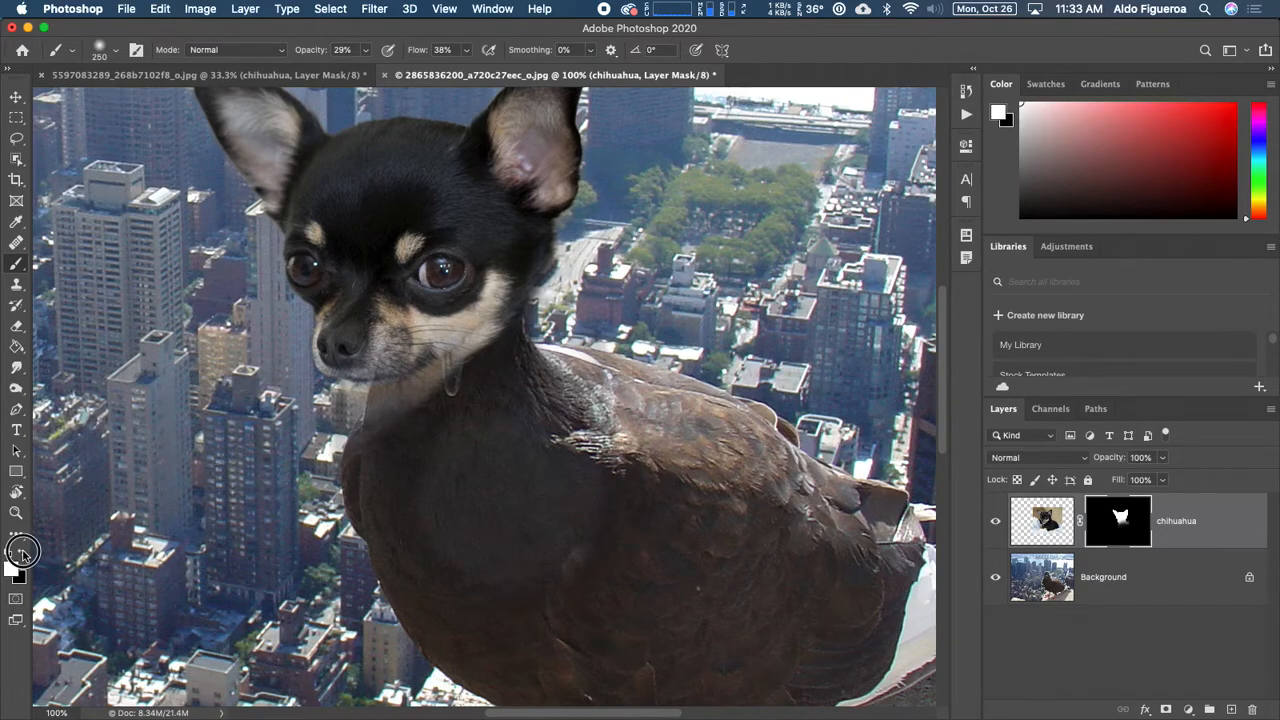
- Paint white on the mask with a 100 px brush at 100% opacity to restore the chihuahua's chin, chest, body and part of the blanket
{"action": "left_click", "coordinate": [338, 52]}
{"action": "key", "text": "Return"}
{"action": "key", "text": "bracketleft"}
{"action": "key", "text": "bracketleft"}
{"action": "key", "text": "bracketleft"}
{"action": "key", "text": "bracketleft"}
{"action": "mouse_move", "coordinate": [383, 331]}
{"action": "left_mouse_down"}
{"action": "mouse_move", "coordinate": [351, 340]}
{"action": "mouse_move", "coordinate": [436, 346]}
{"action": "mouse_move", "coordinate": [426, 362]}
{"action": "mouse_move", "coordinate": [454, 350]}
{"action": "mouse_move", "coordinate": [453, 374]}
{"action": "mouse_move", "coordinate": [459, 348]}
{"action": "mouse_move", "coordinate": [456, 396]}
{"action": "left_mouse_up"}
{"action": "mouse_move", "coordinate": [467, 350]}
{"action": "left_mouse_down"}
{"action": "mouse_move", "coordinate": [477, 395]}
{"action": "mouse_move", "coordinate": [500, 397]}
{"action": "left_mouse_up"}
{"action": "mouse_move", "coordinate": [423, 386]}
{"action": "left_mouse_down"}
{"action": "mouse_move", "coordinate": [396, 404]}
{"action": "mouse_move", "coordinate": [360, 369]}
{"action": "mouse_move", "coordinate": [368, 413]}
{"action": "mouse_move", "coordinate": [356, 363]}
{"action": "mouse_move", "coordinate": [370, 413]}
{"action": "mouse_move", "coordinate": [342, 365]}
{"action": "mouse_move", "coordinate": [357, 410]}
{"action": "mouse_move", "coordinate": [391, 394]}
{"action": "mouse_move", "coordinate": [361, 383]}
{"action": "mouse_move", "coordinate": [358, 458]}
{"action": "mouse_move", "coordinate": [375, 431]}
{"action": "mouse_move", "coordinate": [369, 496]}
{"action": "mouse_move", "coordinate": [392, 457]}
{"action": "mouse_move", "coordinate": [478, 427]}
{"action": "mouse_move", "coordinate": [457, 469]}
{"action": "mouse_move", "coordinate": [438, 469]}
{"action": "mouse_move", "coordinate": [504, 482]}
{"action": "mouse_move", "coordinate": [575, 437]}
{"action": "mouse_move", "coordinate": [524, 382]}
{"action": "mouse_move", "coordinate": [582, 418]}
{"action": "mouse_move", "coordinate": [568, 394]}
{"action": "mouse_move", "coordinate": [621, 452]}
{"action": "mouse_move", "coordinate": [553, 500]}
{"action": "mouse_move", "coordinate": [444, 508]}
{"action": "mouse_move", "coordinate": [534, 527]}
{"action": "mouse_move", "coordinate": [435, 540]}
{"action": "mouse_move", "coordinate": [575, 559]}
{"action": "mouse_move", "coordinate": [462, 592]}
{"action": "mouse_move", "coordinate": [608, 561]}
{"action": "mouse_move", "coordinate": [568, 561]}
{"action": "mouse_move", "coordinate": [648, 559]}
{"action": "mouse_move", "coordinate": [687, 501]}
{"action": "mouse_move", "coordinate": [698, 543]}
{"action": "mouse_move", "coordinate": [577, 524]}
{"action": "mouse_move", "coordinate": [461, 546]}
{"action": "mouse_move", "coordinate": [407, 520]}
{"action": "mouse_move", "coordinate": [415, 546]}
{"action": "mouse_move", "coordinate": [367, 474]}
{"action": "mouse_move", "coordinate": [402, 546]}
{"action": "mouse_move", "coordinate": [367, 506]}
{"action": "mouse_move", "coordinate": [530, 608]}
{"action": "mouse_move", "coordinate": [524, 598]}
{"action": "mouse_move", "coordinate": [728, 526]}
{"action": "left_mouse_up"}
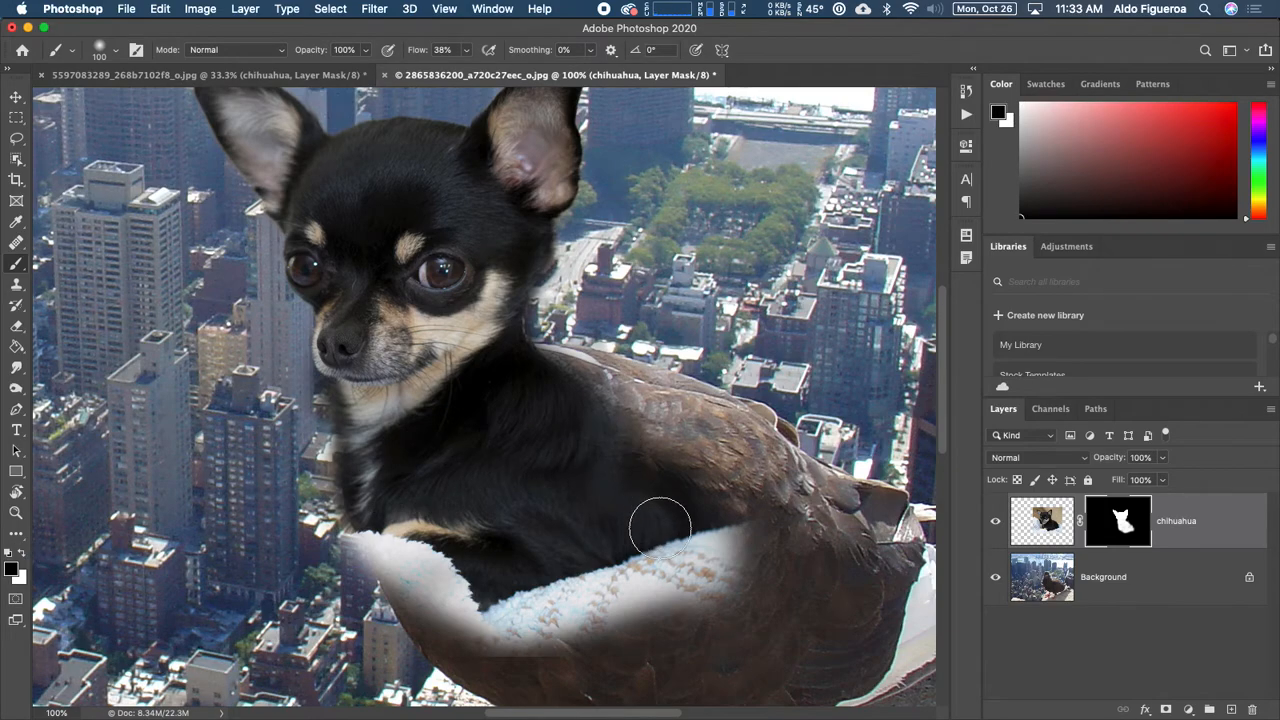
- Paint black on the mask with a 200 px brush to hide the blanket and the chihuahua's lower body
{"action": "key", "text": "bracketright"}
{"action": "key", "text": "bracketright"}
{"action": "key", "text": "bracketright"}
{"action": "mouse_move", "coordinate": [752, 575]}
{"action": "left_mouse_down"}
{"action": "mouse_move", "coordinate": [690, 595]}
{"action": "mouse_move", "coordinate": [729, 580]}
{"action": "mouse_move", "coordinate": [740, 556]}
{"action": "mouse_move", "coordinate": [745, 594]}
{"action": "mouse_move", "coordinate": [694, 530]}
{"action": "mouse_move", "coordinate": [754, 566]}
{"action": "mouse_move", "coordinate": [616, 584]}
{"action": "mouse_move", "coordinate": [610, 604]}
{"action": "mouse_move", "coordinate": [443, 622]}
{"action": "mouse_move", "coordinate": [460, 619]}
{"action": "mouse_move", "coordinate": [348, 571]}
{"action": "mouse_move", "coordinate": [413, 595]}
{"action": "mouse_move", "coordinate": [401, 578]}
{"action": "mouse_move", "coordinate": [454, 584]}
{"action": "mouse_move", "coordinate": [429, 543]}
{"action": "left_mouse_up"}
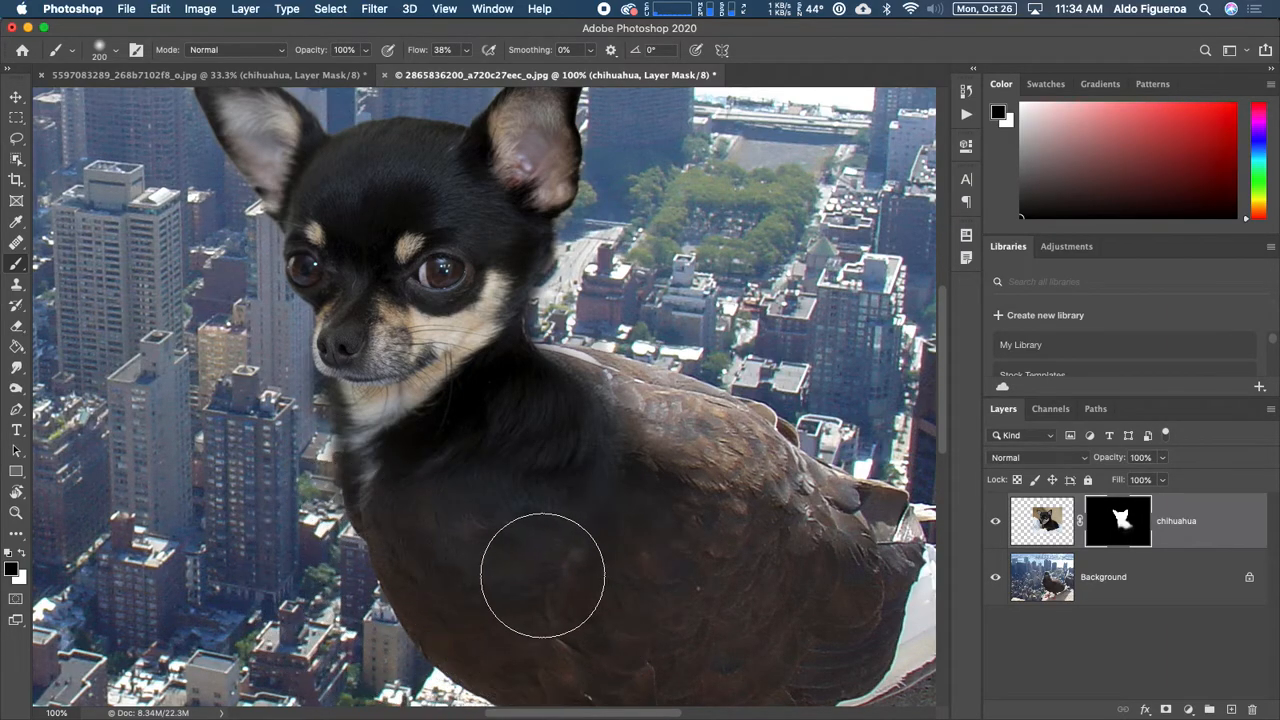
- Set the brush to 250 px at 55% opacity and blend the chihuahua's chest and shoulder edge into the pigeon's feathers
{"action": "key", "text": "bracketright"}
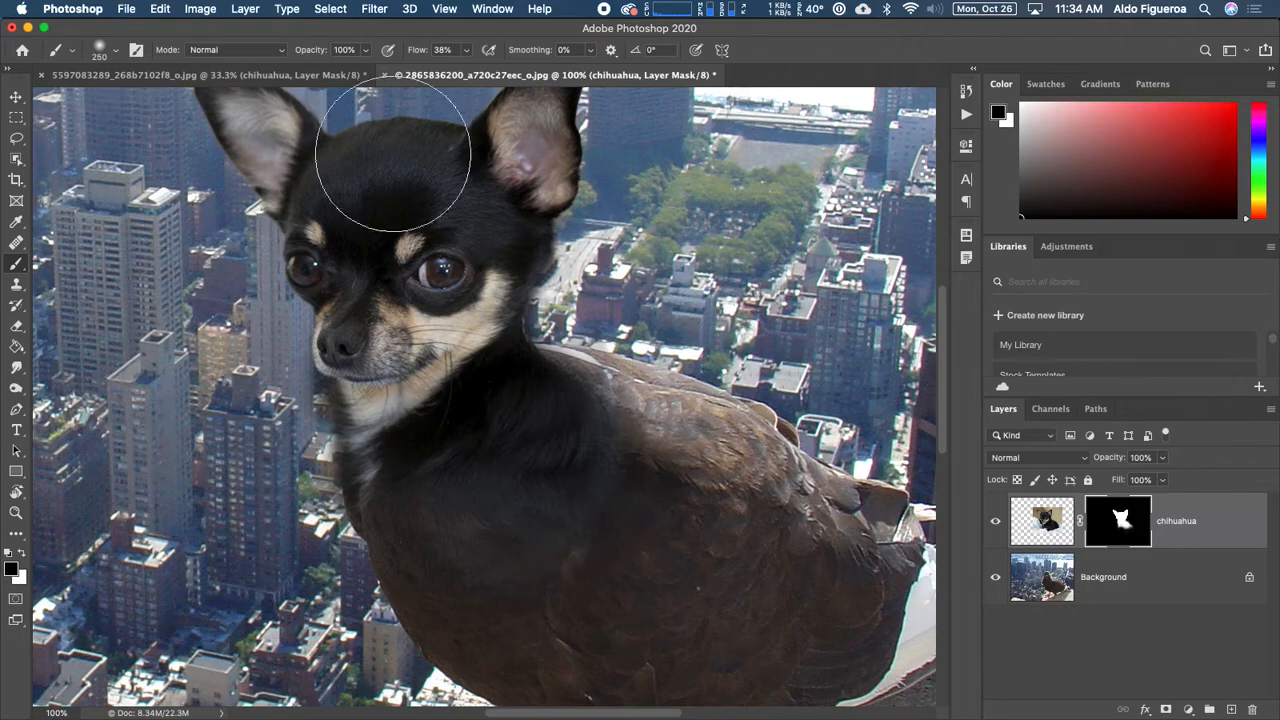
{"action": "left_click", "coordinate": [366, 50]}
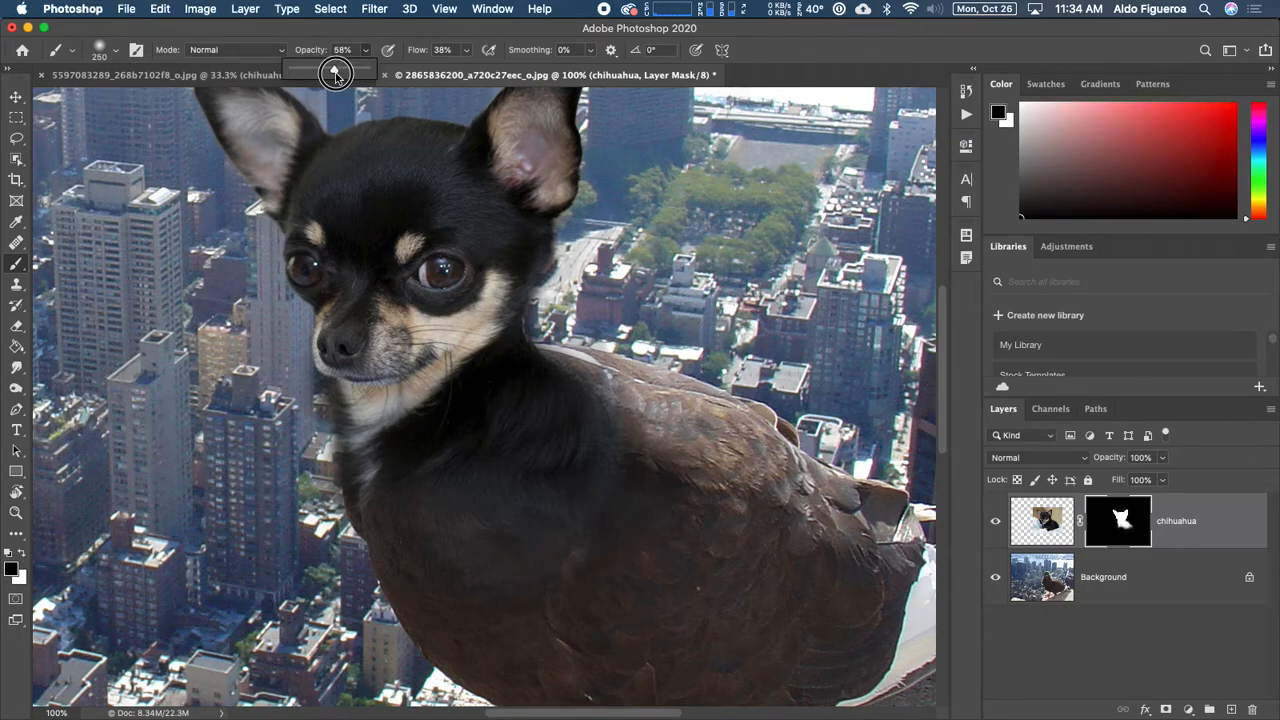
{"action": "left_click", "coordinate": [566, 508]}
{"action": "mouse_move", "coordinate": [598, 487]}
{"action": "left_mouse_down"}
{"action": "mouse_move", "coordinate": [635, 427]}
{"action": "mouse_move", "coordinate": [646, 495]}
{"action": "left_mouse_up"}
{"action": "left_click", "coordinate": [566, 531]}
{"action": "left_click", "coordinate": [580, 482]}
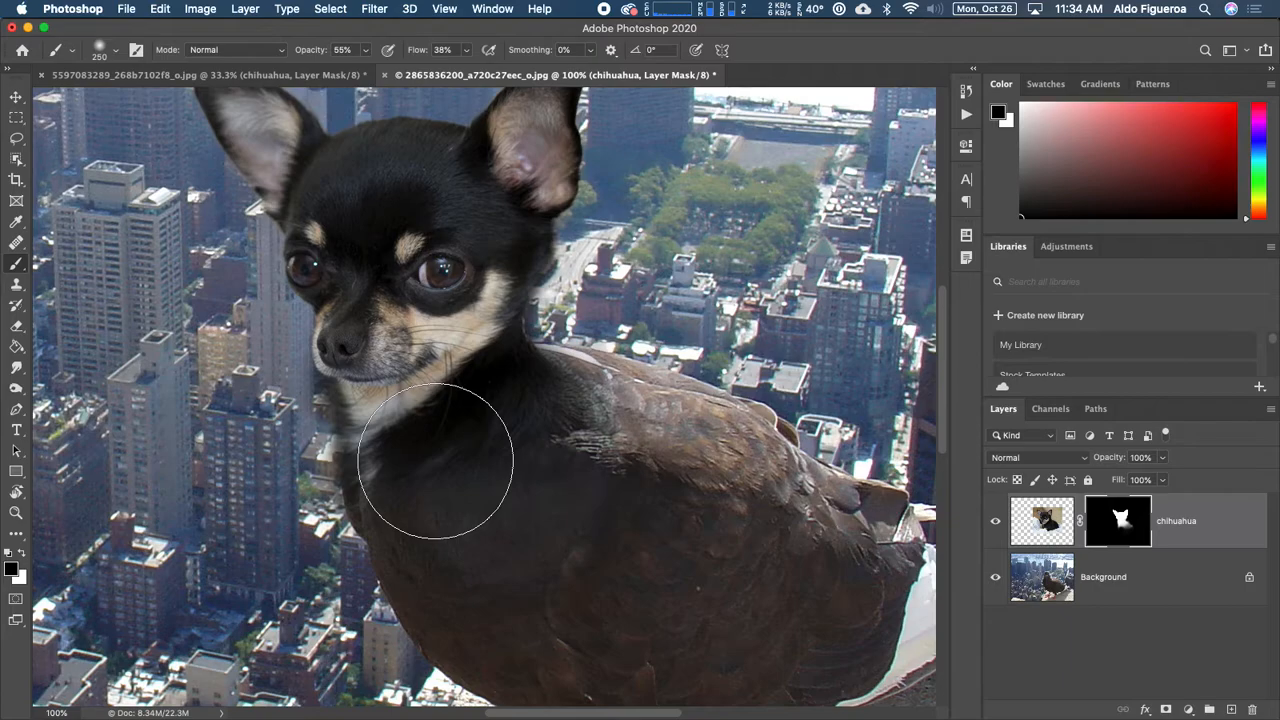
- Start a Hue/Saturation adjustment on the chihuahua layer's image, not its mask, and set the Master hue to -1
{"action": "key", "text": "super+minus"}
{"action": "key", "text": "super+minus"}
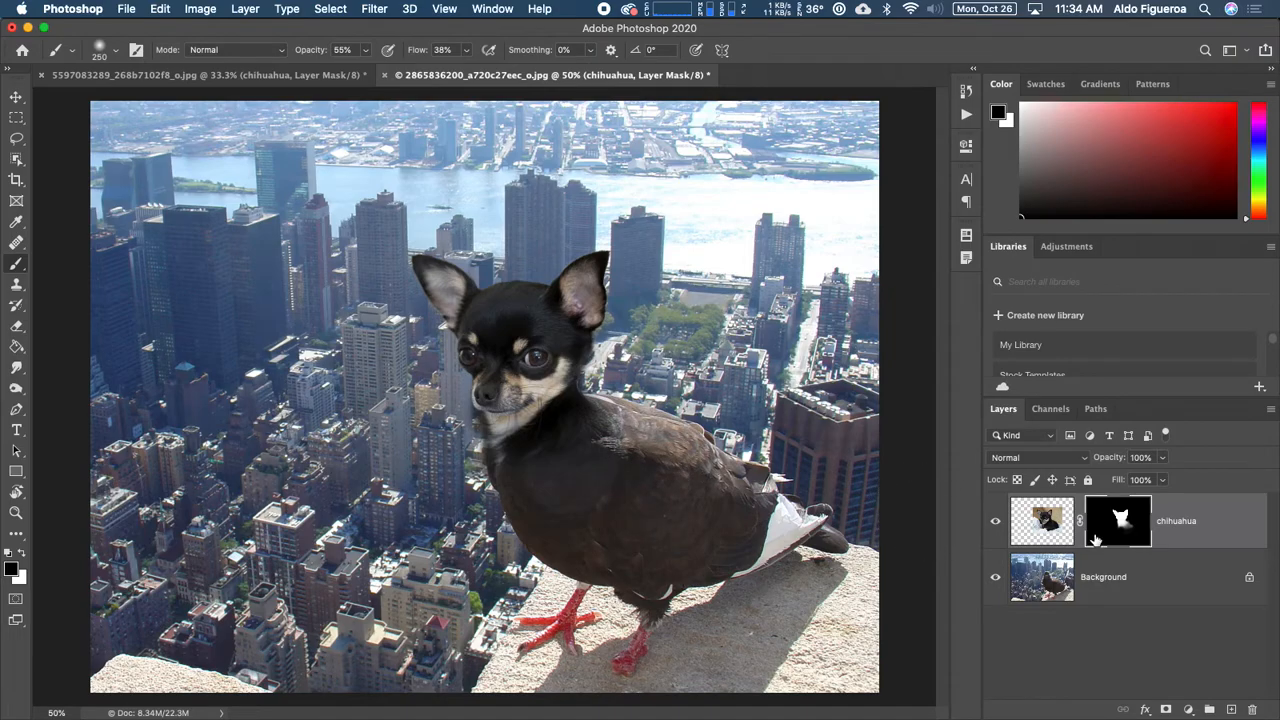
{"action": "left_click", "coordinate": [1043, 526]}
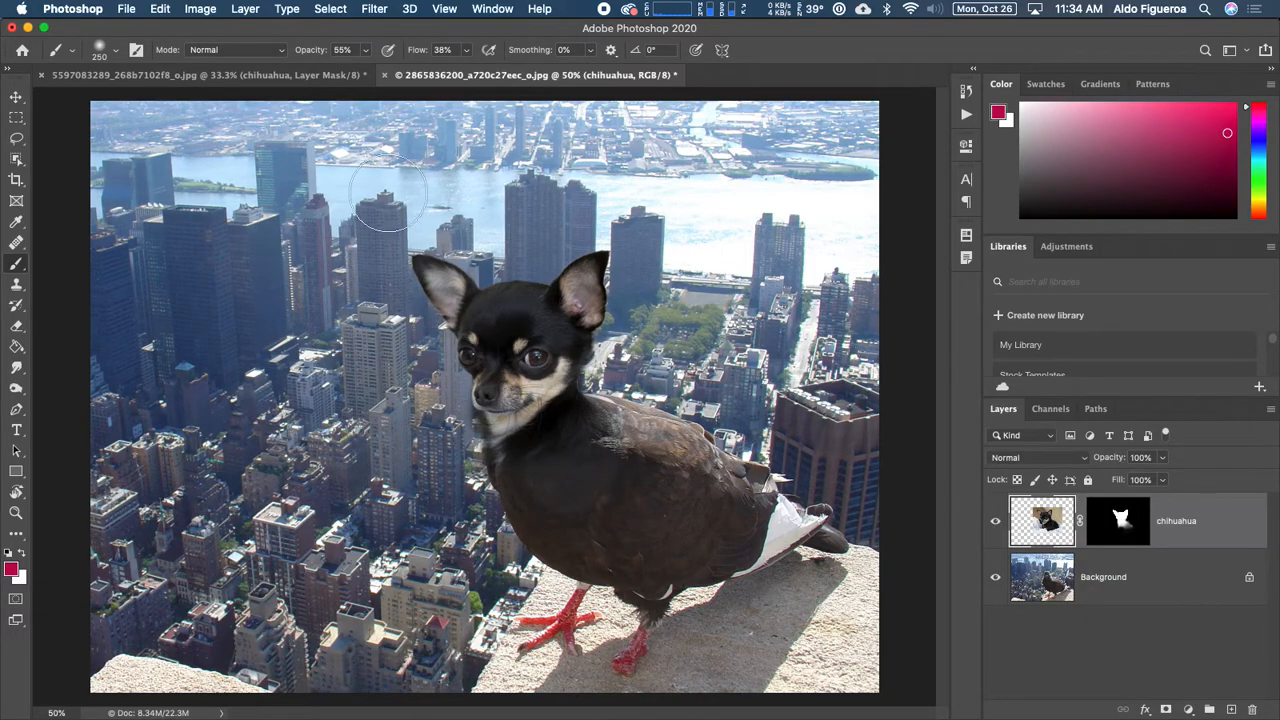
{"action": "left_click", "coordinate": [247, 9]}
{"action": "mouse_move", "coordinate": [219, 12]}
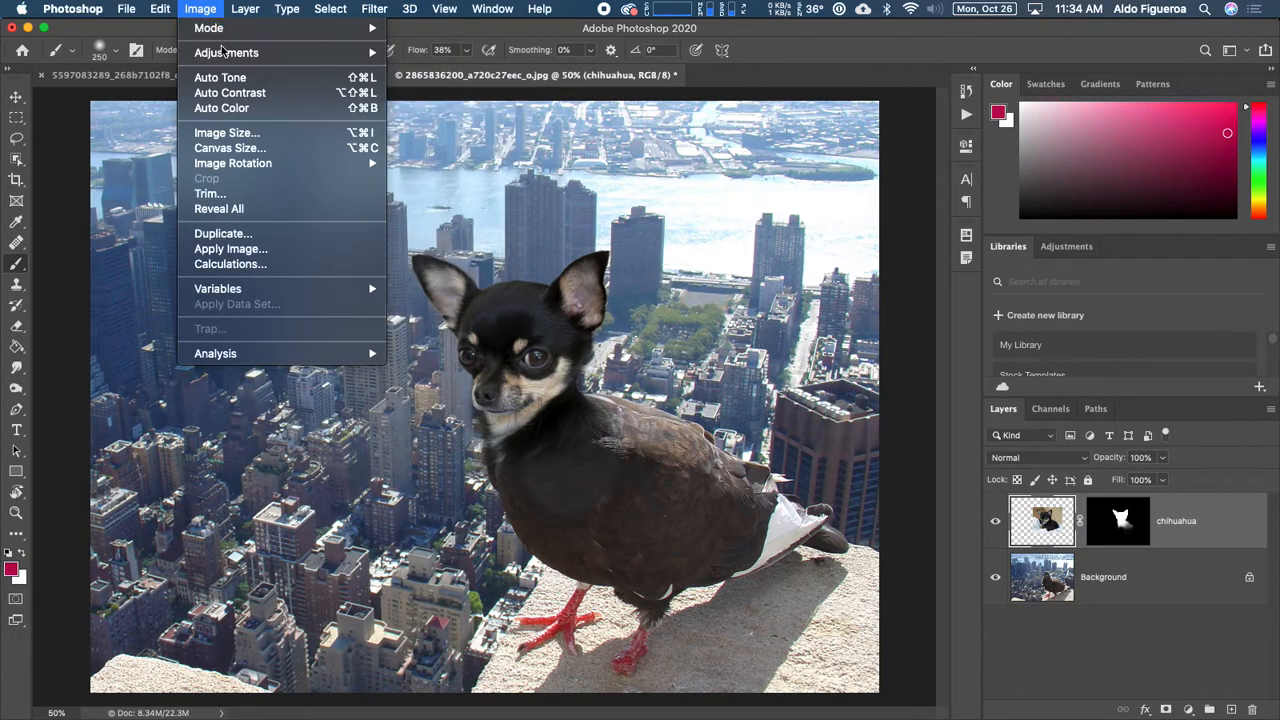
{"action": "mouse_move", "coordinate": [224, 52]}
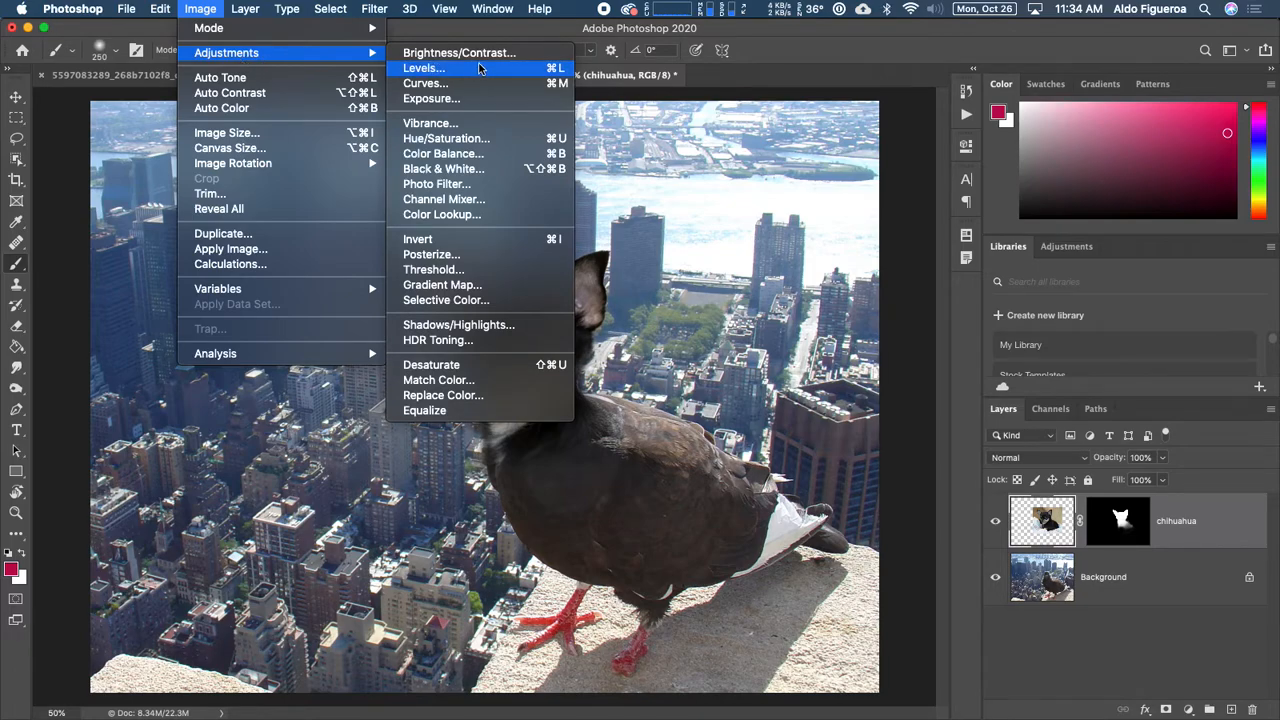
{"action": "left_click", "coordinate": [481, 145]}
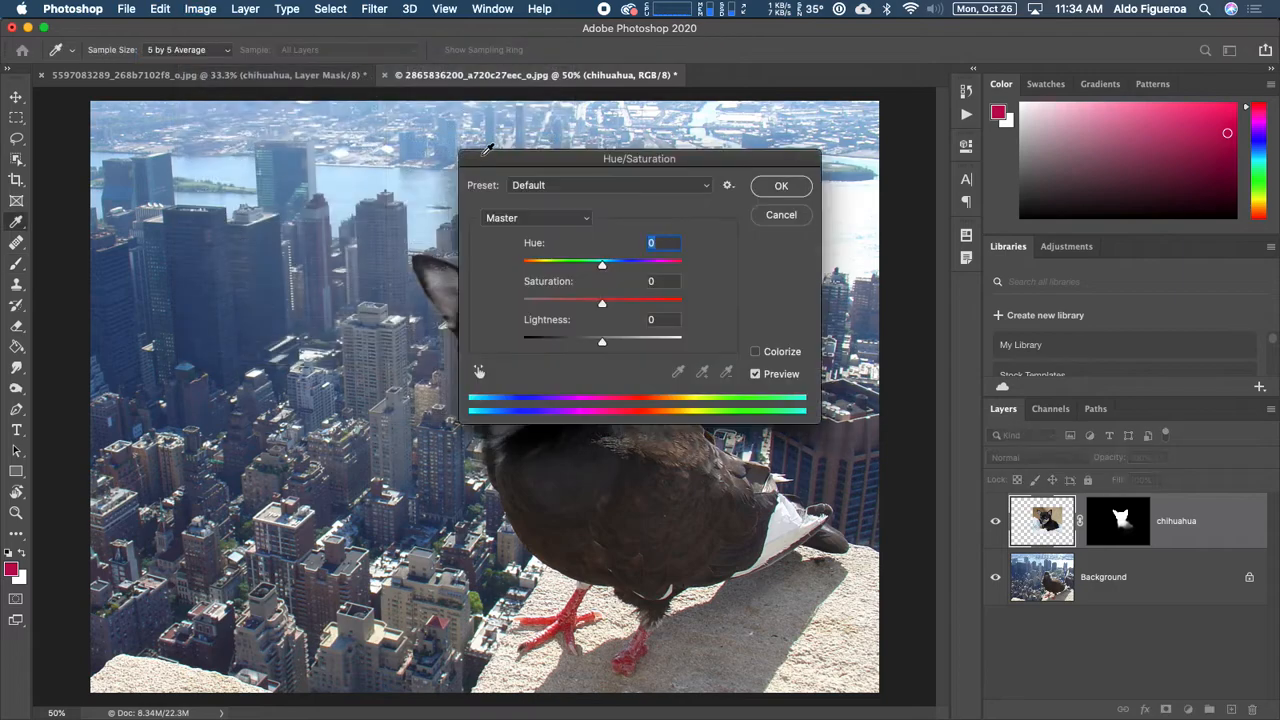
{"action": "left_click_drag", "start_coordinate": [683, 157], "coordinate": [913, 96]}
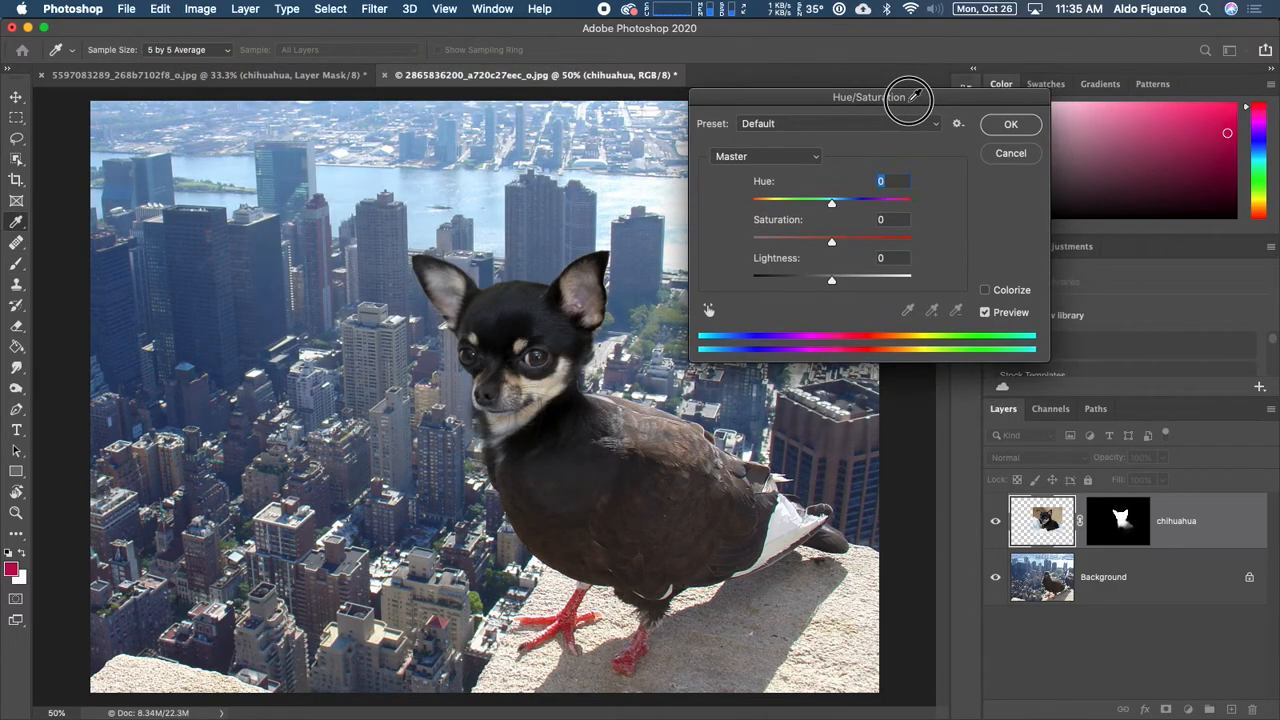
{"action": "mouse_move", "coordinate": [835, 205]}
{"action": "left_mouse_down"}
{"action": "mouse_move", "coordinate": [867, 206]}
{"action": "mouse_move", "coordinate": [774, 206]}
{"action": "mouse_move", "coordinate": [829, 216]}
{"action": "left_mouse_up"}
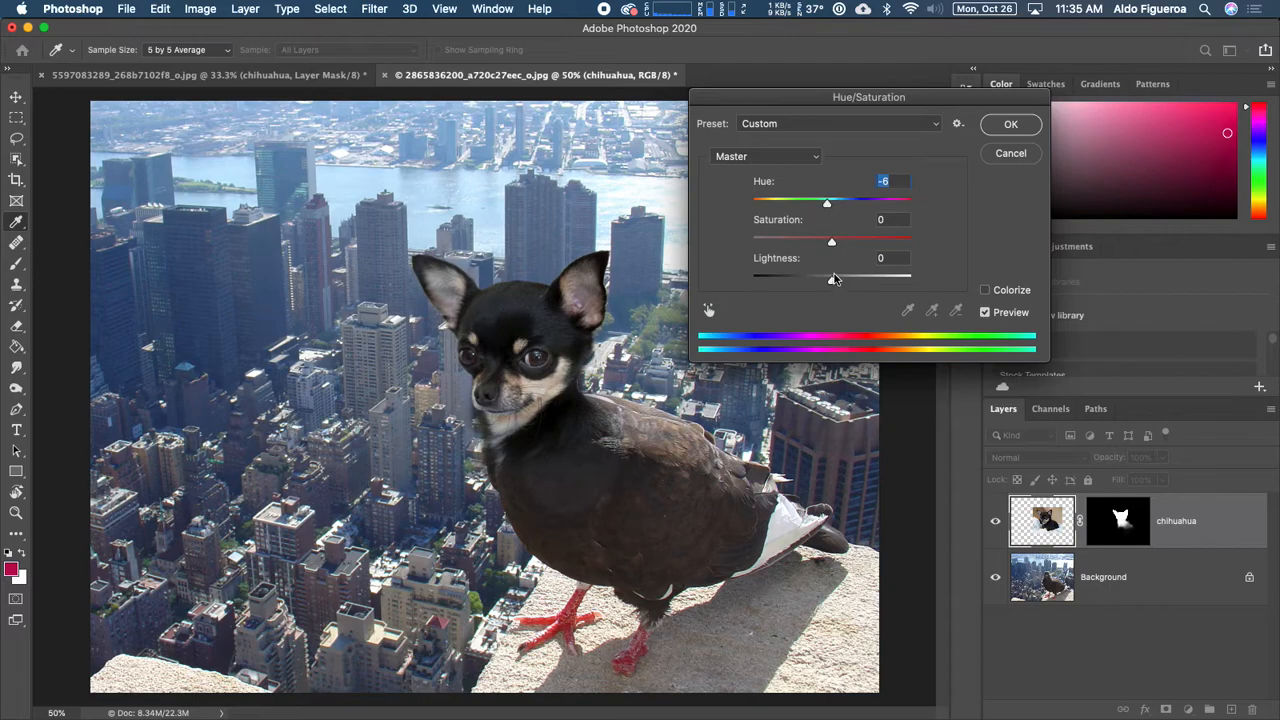
{"action": "left_click", "coordinate": [528, 317]}
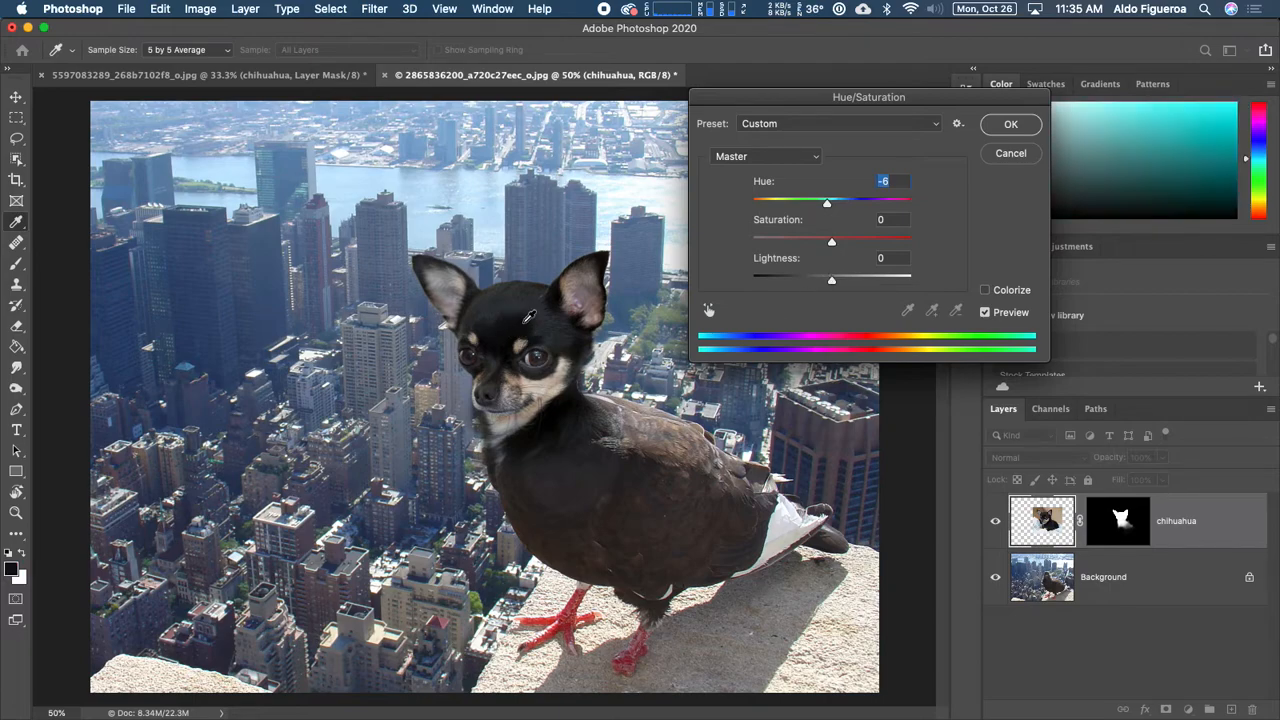
{"action": "left_click", "coordinate": [820, 157]}
{"action": "left_click", "coordinate": [822, 160]}
{"action": "mouse_move", "coordinate": [827, 203]}
{"action": "left_mouse_down"}
{"action": "mouse_move", "coordinate": [854, 204]}
{"action": "mouse_move", "coordinate": [808, 205]}
{"action": "mouse_move", "coordinate": [831, 208]}
{"action": "left_mouse_up"}
- For the Reds range, set hue to -15, saturation to +25 and lightness to -72
{"action": "left_click", "coordinate": [765, 156]}
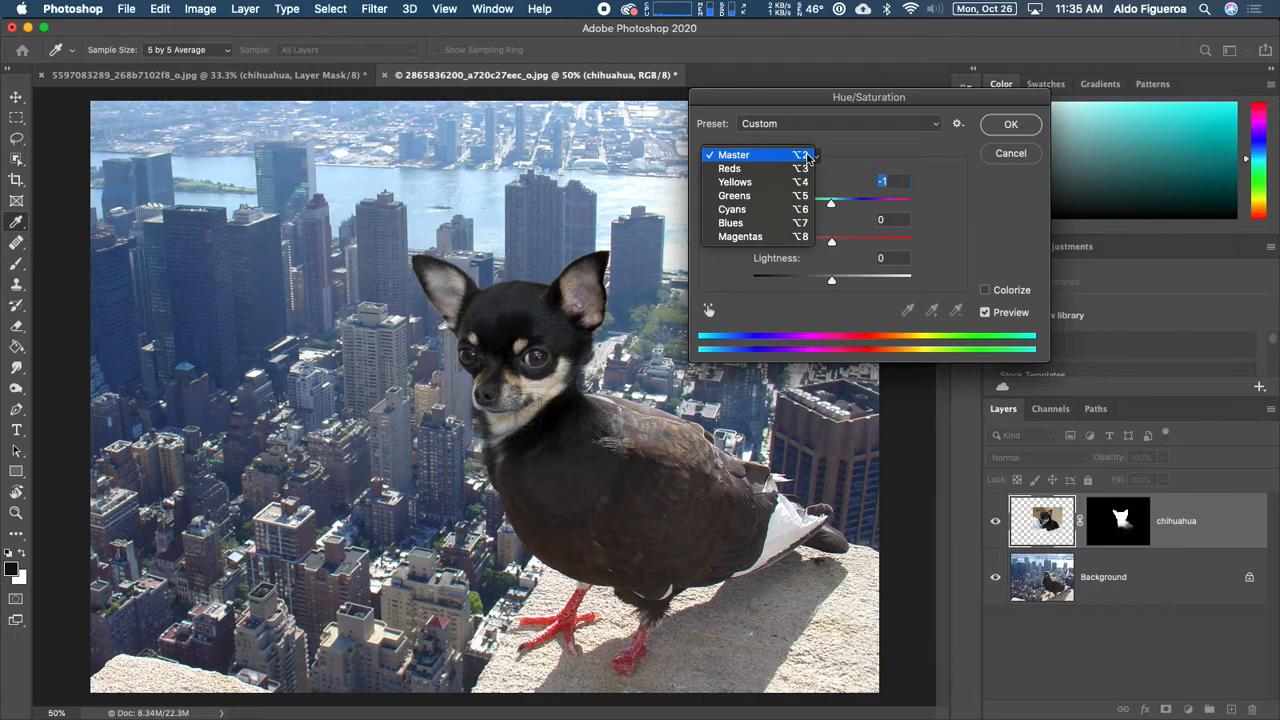
{"action": "left_click", "coordinate": [760, 172]}
{"action": "left_click_drag", "start_coordinate": [839, 207], "coordinate": [787, 282]}
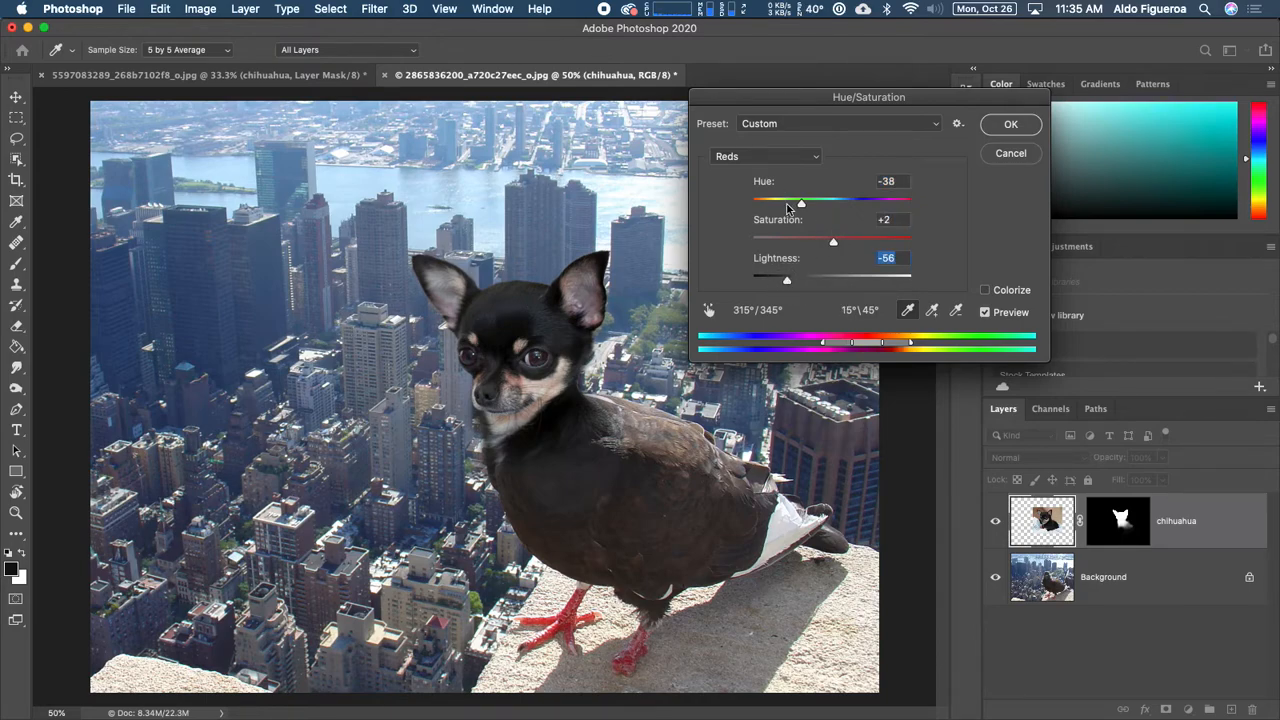
{"action": "mouse_move", "coordinate": [806, 210]}
{"action": "left_mouse_down"}
{"action": "mouse_move", "coordinate": [786, 206]}
{"action": "mouse_move", "coordinate": [852, 243]}
{"action": "mouse_move", "coordinate": [829, 200]}
{"action": "mouse_move", "coordinate": [819, 206]}
{"action": "left_mouse_up"}
{"action": "mouse_move", "coordinate": [786, 283]}
{"action": "left_mouse_down"}
{"action": "mouse_move", "coordinate": [763, 285]}
{"action": "mouse_move", "coordinate": [775, 285]}
{"action": "left_mouse_up"}
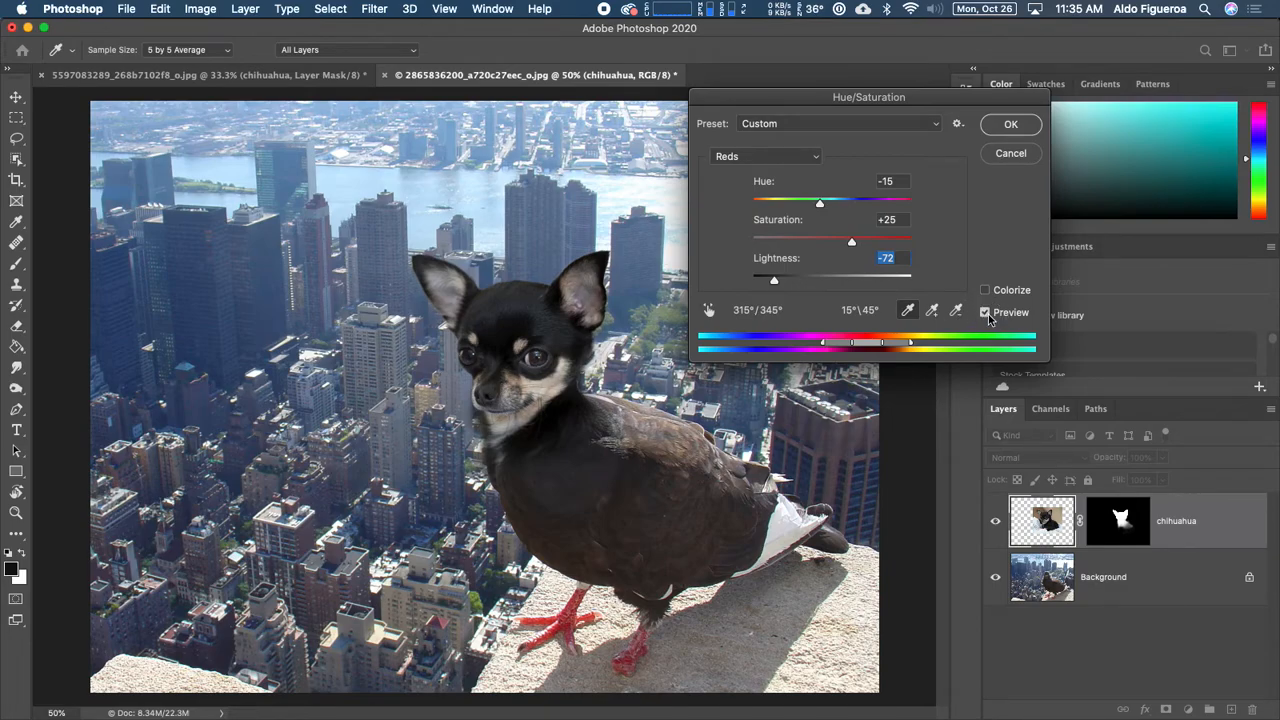
- For the Yellows range, set hue to -40 and lightness to -70
{"action": "left_click", "coordinate": [798, 160]}
{"action": "left_click", "coordinate": [737, 168]}
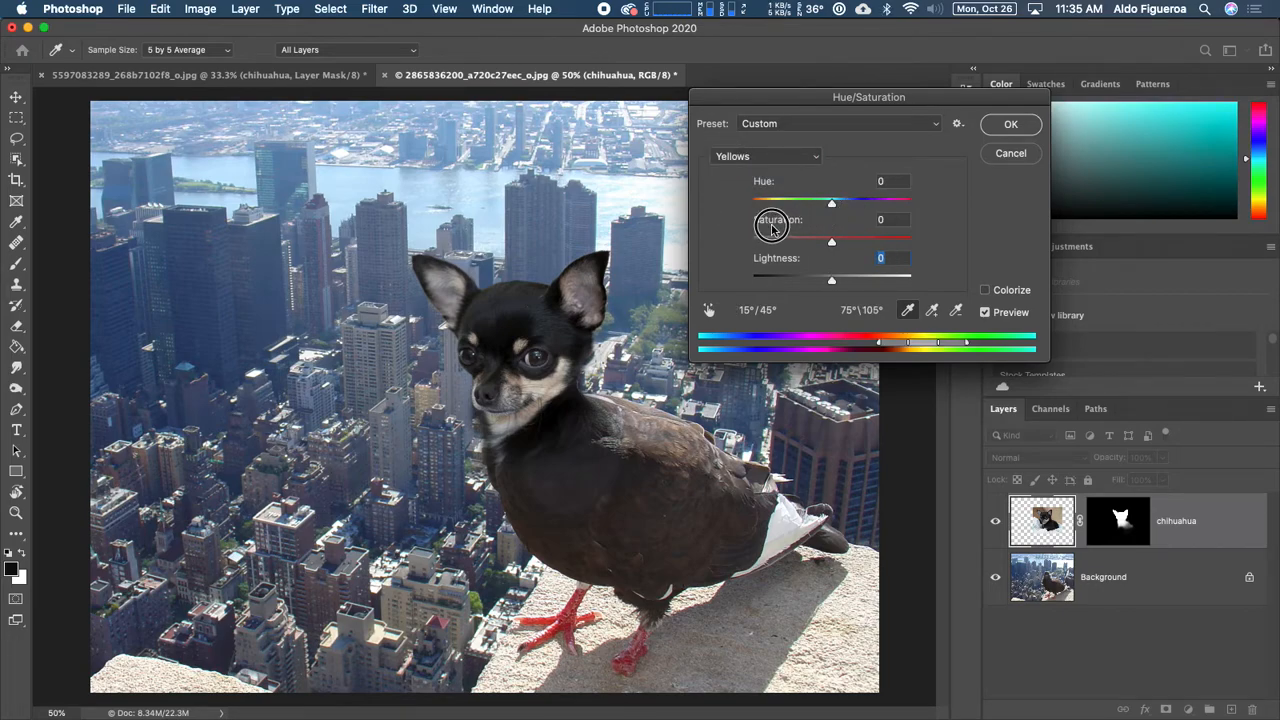
{"action": "left_click_drag", "start_coordinate": [831, 204], "coordinate": [786, 224]}
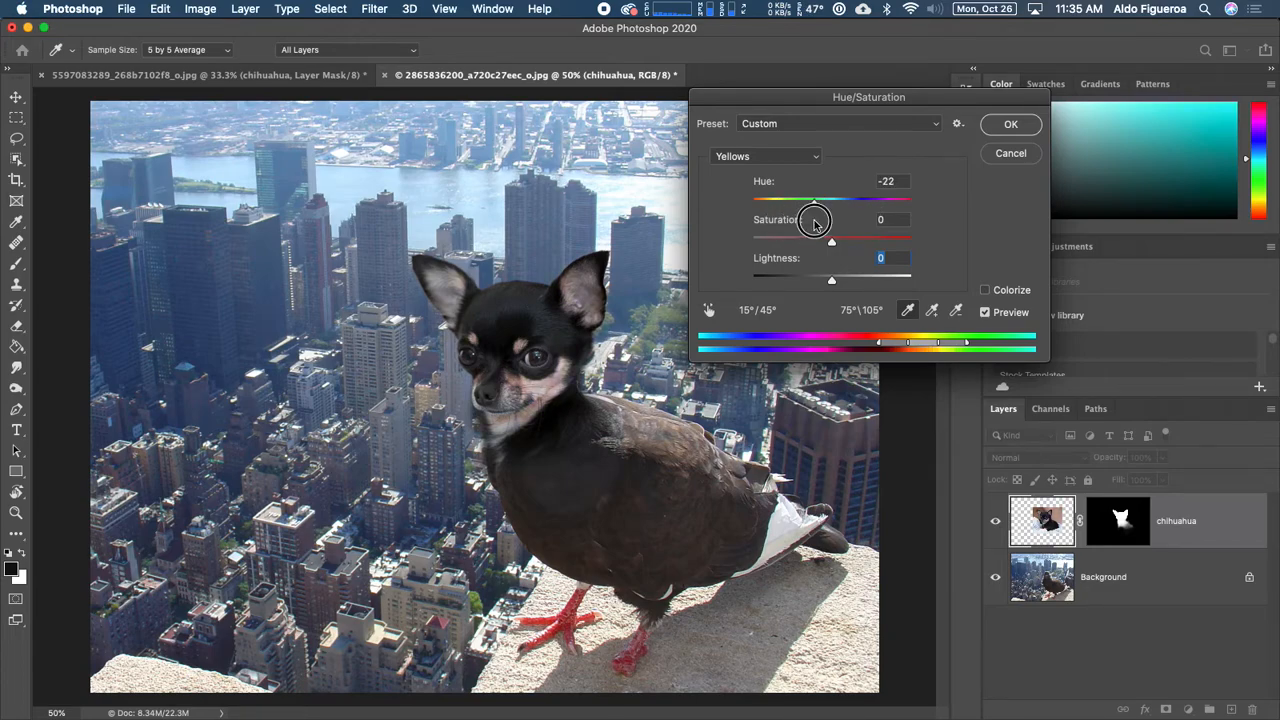
{"action": "left_click_drag", "start_coordinate": [836, 278], "coordinate": [776, 285]}
{"action": "mouse_move", "coordinate": [818, 211]}
{"action": "left_mouse_down"}
{"action": "mouse_move", "coordinate": [848, 203]}
{"action": "mouse_move", "coordinate": [800, 218]}
{"action": "left_mouse_up"}
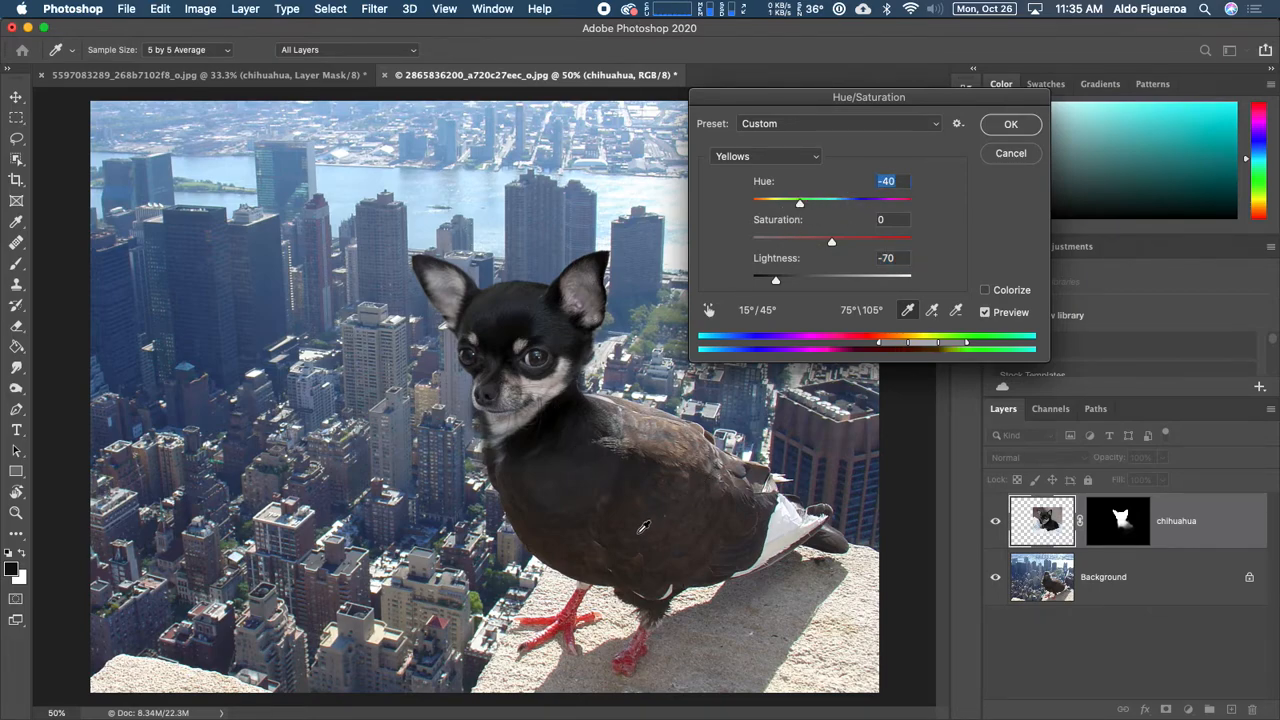
- Shift the hue of the Greens range to -10
{"action": "left_click", "coordinate": [812, 158]}
{"action": "left_click", "coordinate": [806, 180]}
{"action": "mouse_move", "coordinate": [831, 211]}
{"action": "left_mouse_down"}
{"action": "mouse_move", "coordinate": [871, 217]}
{"action": "mouse_move", "coordinate": [748, 231]}
{"action": "mouse_move", "coordinate": [826, 226]}
{"action": "left_mouse_up"}
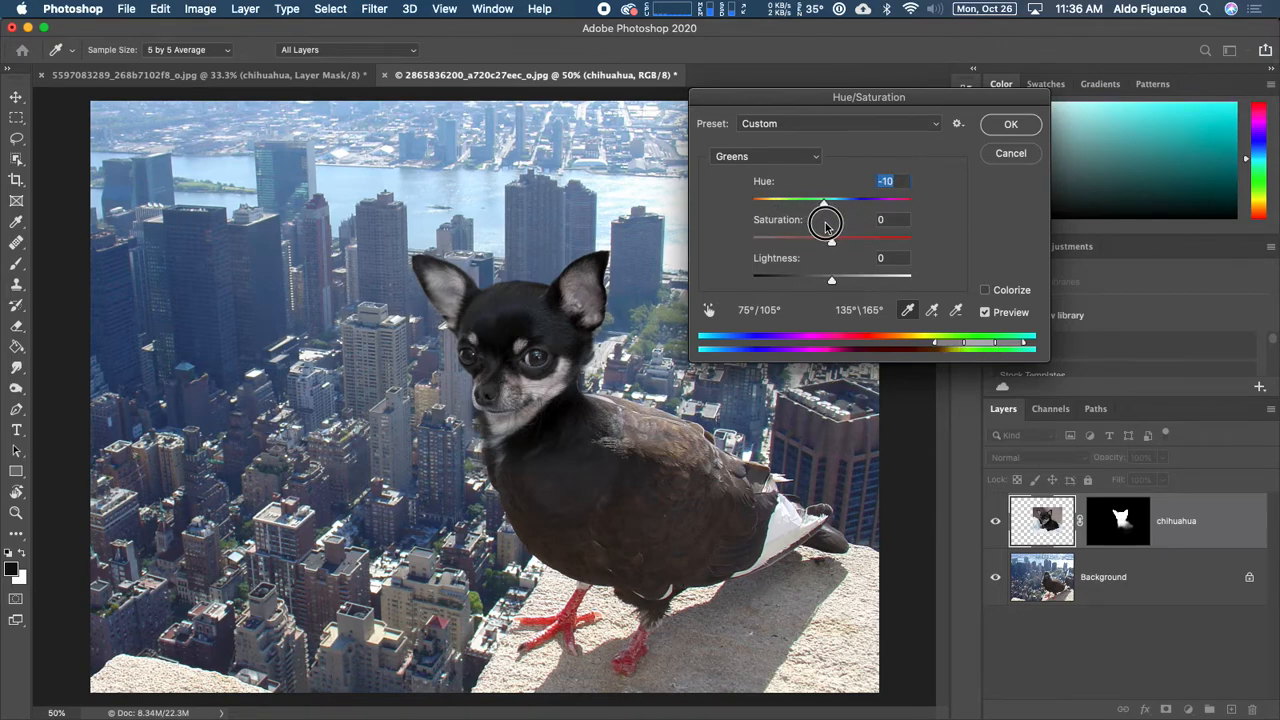
- Shift the hue of the Cyans range to +5 and lower its lightness strongly
{"action": "left_click", "coordinate": [815, 160]}
{"action": "left_click", "coordinate": [802, 172]}
{"action": "mouse_move", "coordinate": [833, 206]}
{"action": "left_mouse_down"}
{"action": "mouse_move", "coordinate": [783, 214]}
{"action": "mouse_move", "coordinate": [871, 208]}
{"action": "mouse_move", "coordinate": [763, 226]}
{"action": "mouse_move", "coordinate": [840, 217]}
{"action": "mouse_move", "coordinate": [737, 210]}
{"action": "mouse_move", "coordinate": [823, 212]}
{"action": "left_mouse_up"}
{"action": "key", "text": "super+plus"}
{"action": "left_click_drag", "start_coordinate": [572, 236], "coordinate": [524, 266]}
{"action": "mouse_move", "coordinate": [836, 205]}
{"action": "left_mouse_down"}
{"action": "mouse_move", "coordinate": [889, 206]}
{"action": "mouse_move", "coordinate": [836, 206]}
{"action": "left_mouse_up"}
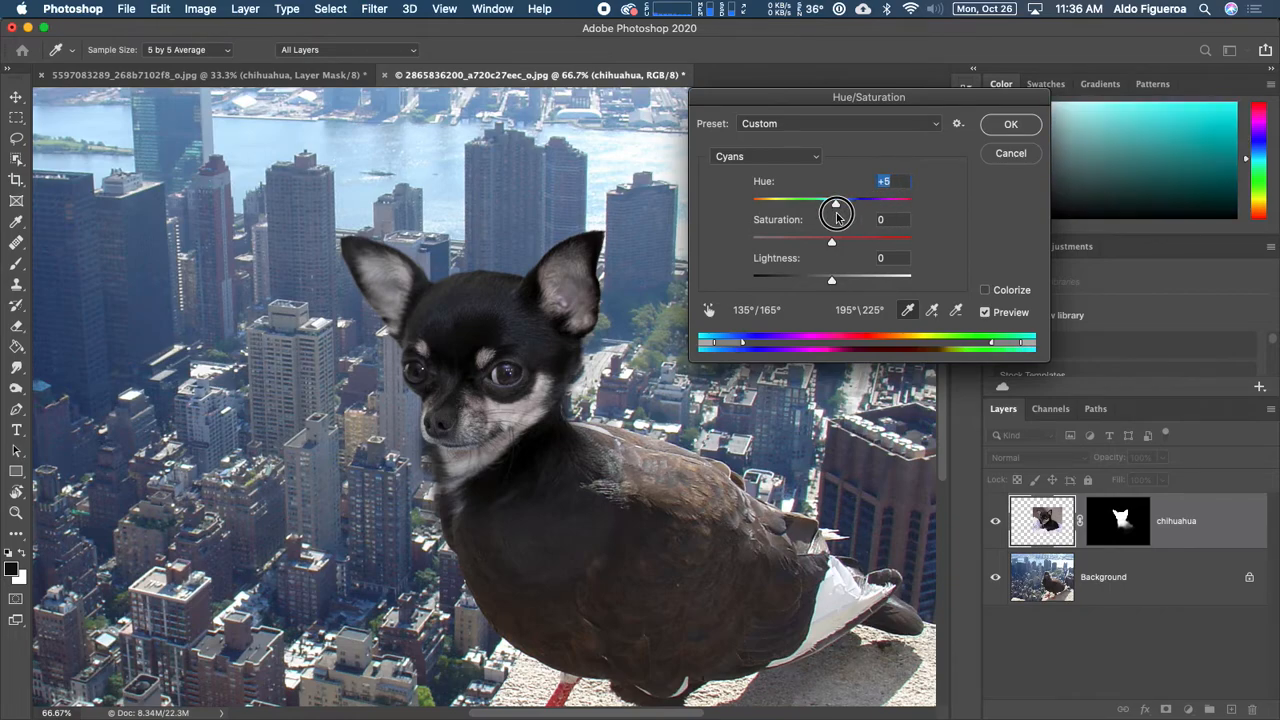
{"action": "left_click_drag", "start_coordinate": [831, 280], "coordinate": [783, 282]}
- Set the hue of the Blues range to +41 and darken it with a strongly reduced lightness
{"action": "left_click_drag", "start_coordinate": [837, 206], "coordinate": [865, 224]}
{"action": "left_click", "coordinate": [812, 160]}
{"action": "left_click", "coordinate": [800, 168]}
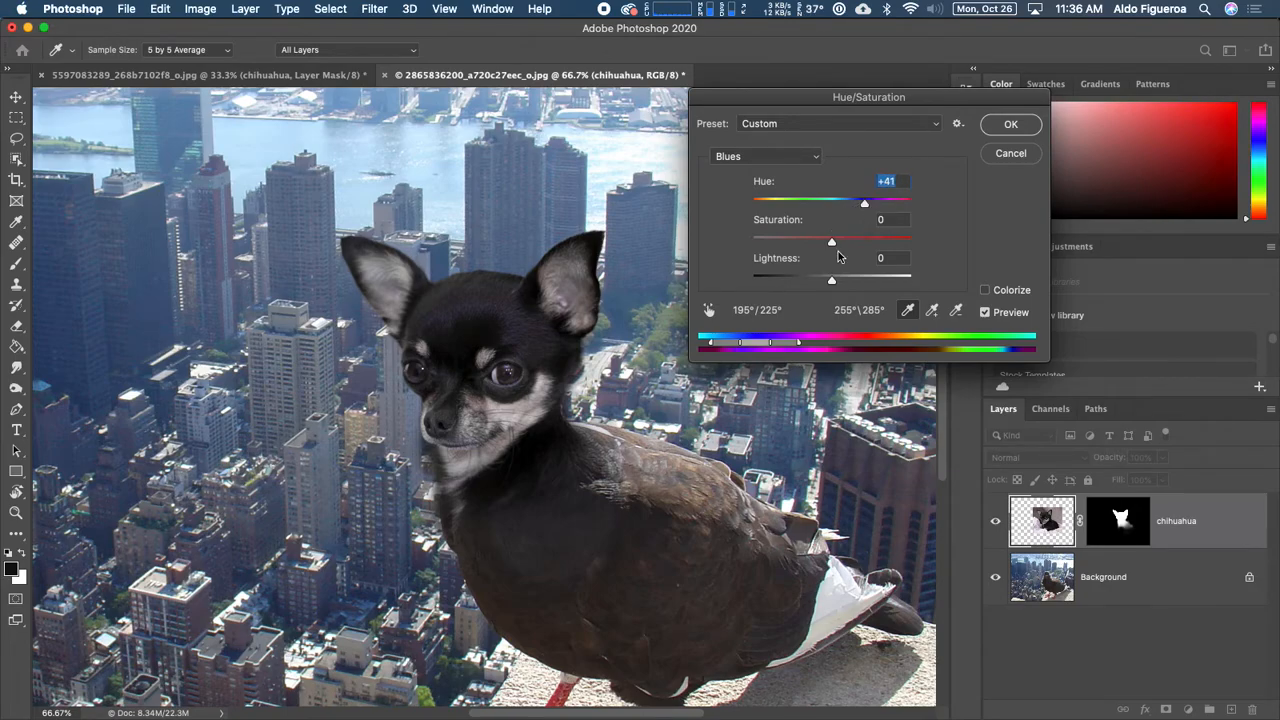
{"action": "left_click_drag", "start_coordinate": [833, 283], "coordinate": [783, 281]}
- Set the hue of the Magentas range to +10 and apply the Hue/Saturation adjustment
{"action": "left_click", "coordinate": [800, 158]}
{"action": "left_click", "coordinate": [798, 166]}
{"action": "left_click_drag", "start_coordinate": [834, 206], "coordinate": [840, 233]}
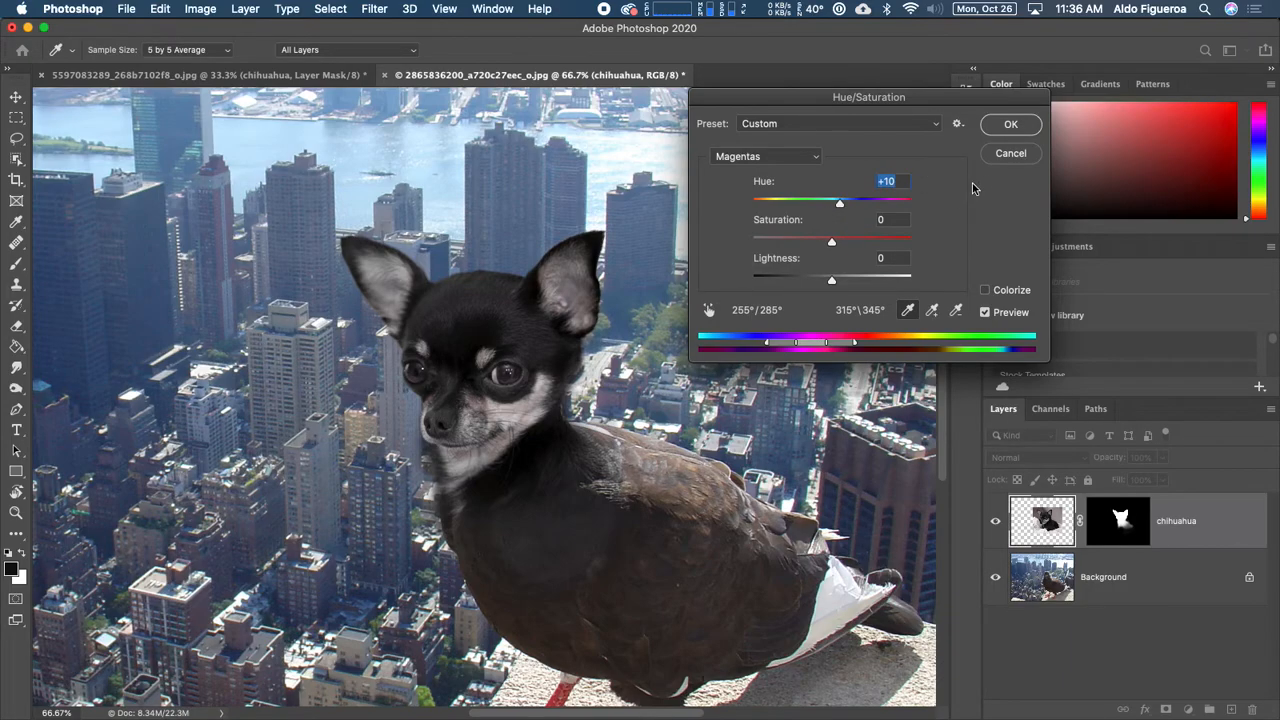
{"action": "left_click", "coordinate": [1008, 125]}
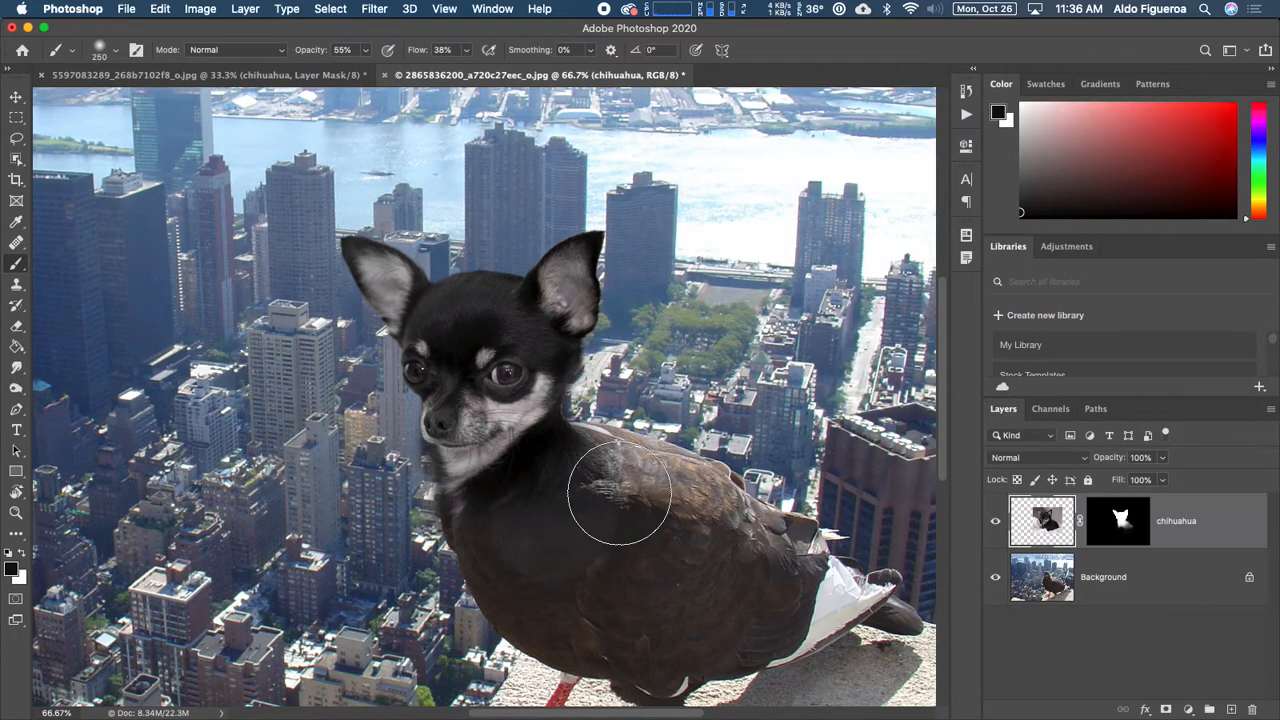
- Start a Color Balance adjustment on the chihuahua image, set the Shadows levels to +32, +26, +31 and compare with the preview
{"action": "key", "text": "super+minus"}
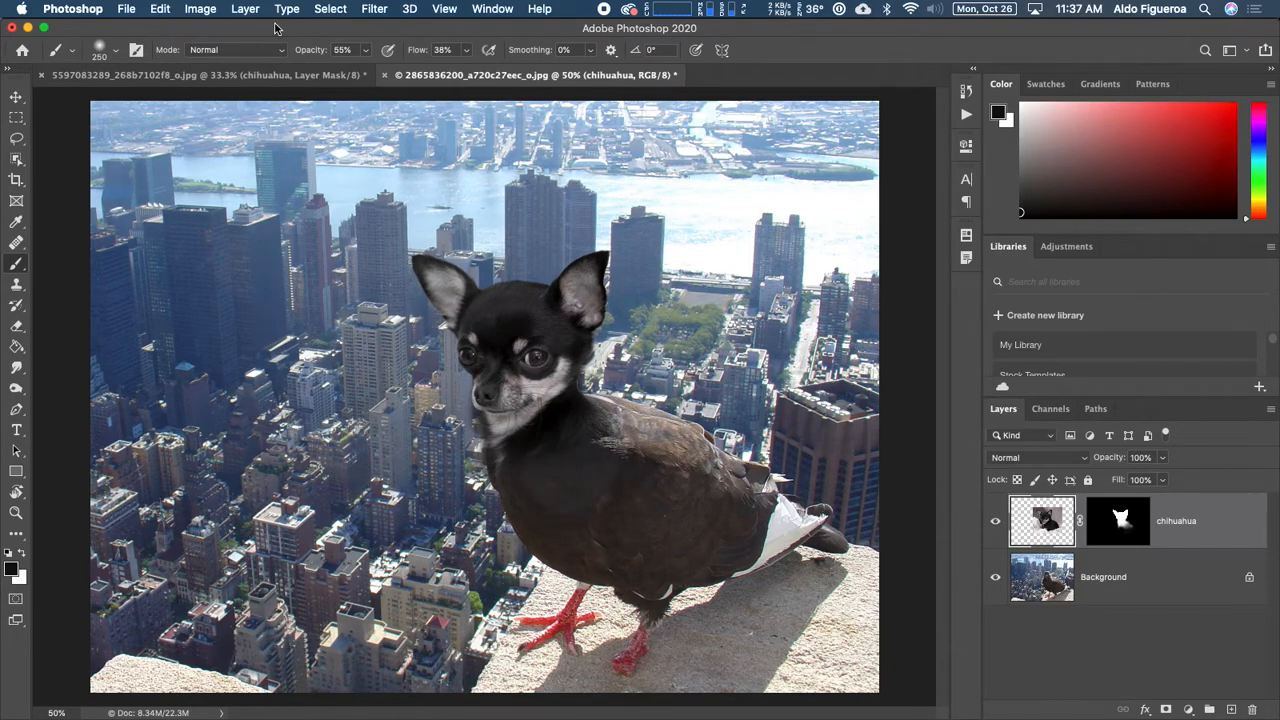
{"action": "left_click", "coordinate": [247, 12]}
{"action": "mouse_move", "coordinate": [200, 9]}
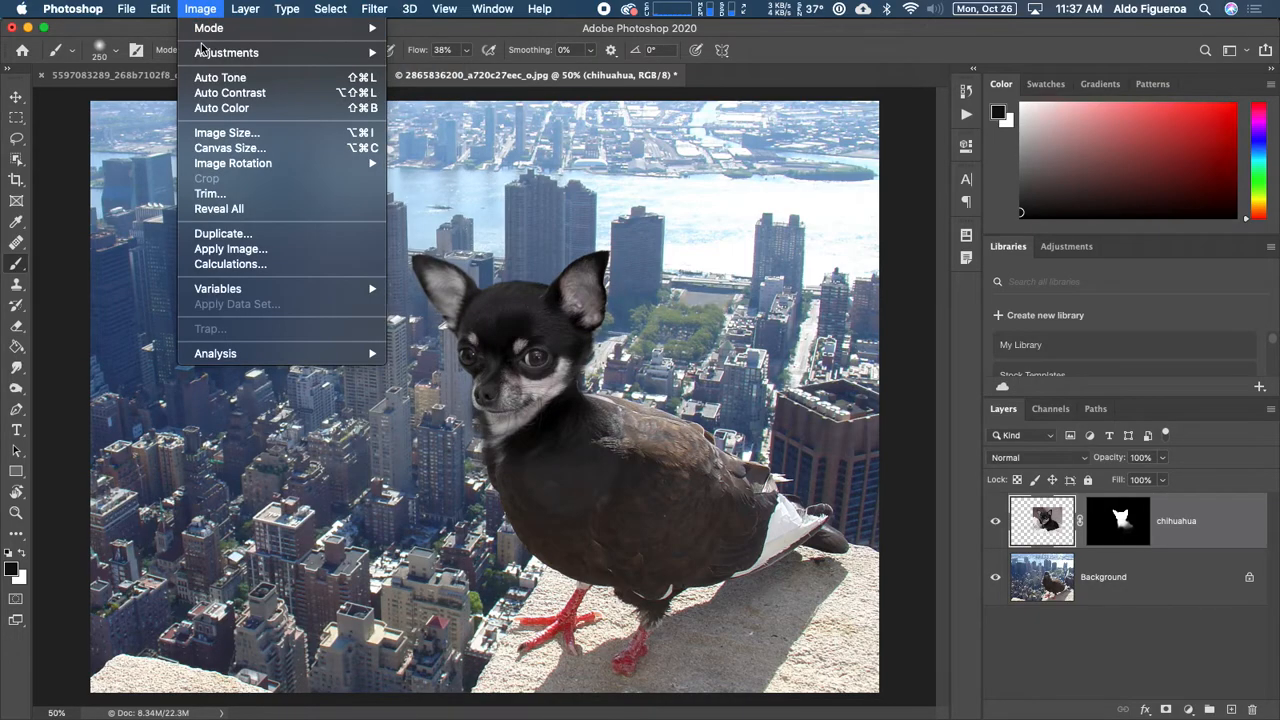
{"action": "mouse_move", "coordinate": [205, 57]}
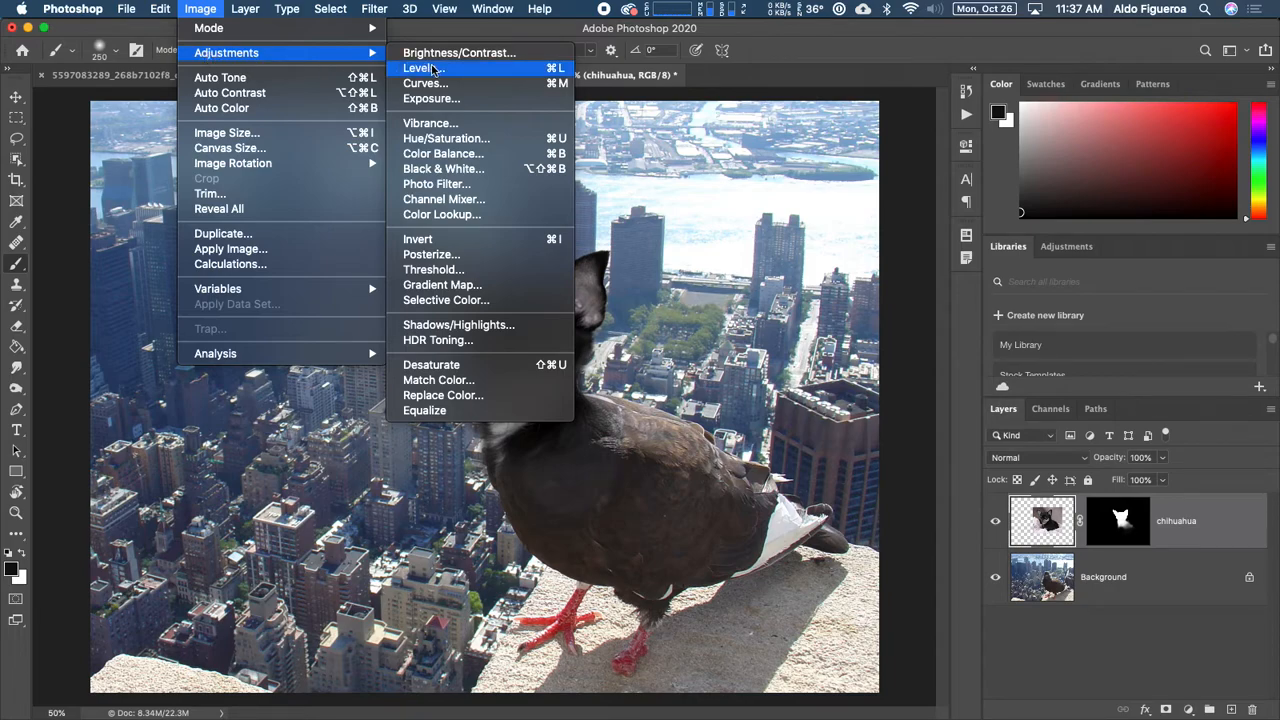
{"action": "left_click", "coordinate": [489, 154]}
{"action": "left_click_drag", "start_coordinate": [712, 180], "coordinate": [921, 118]}
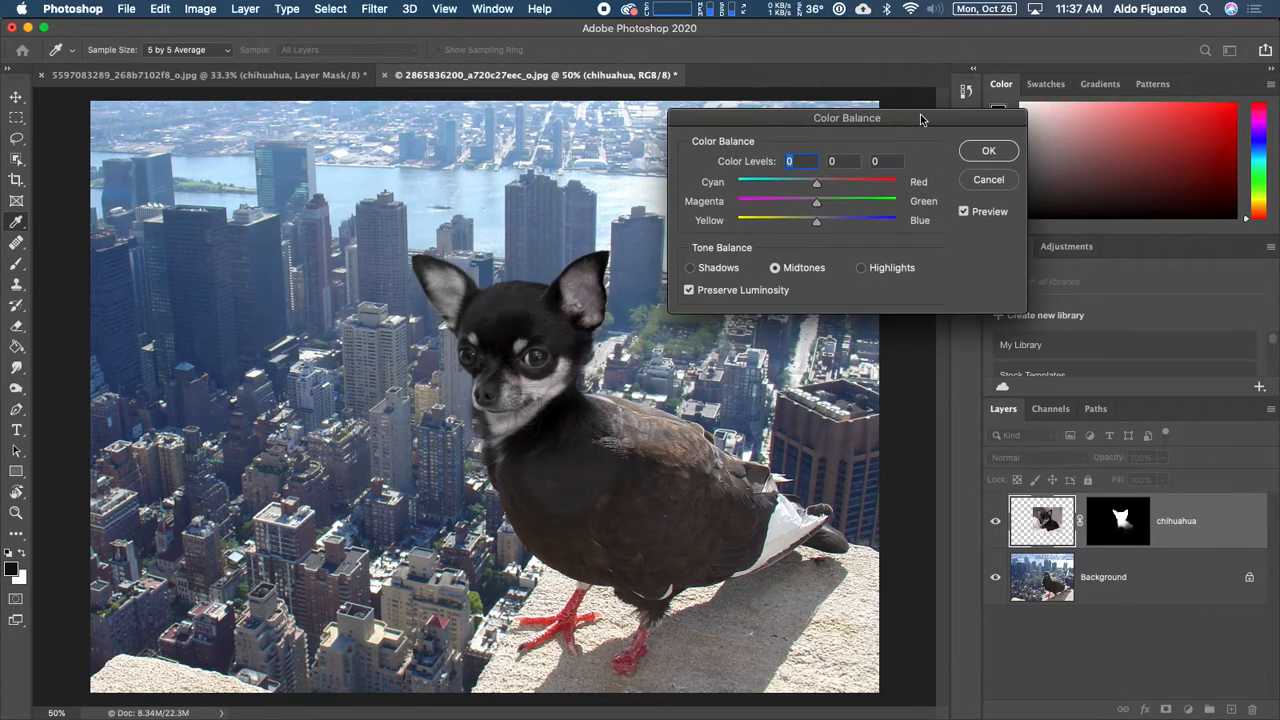
{"action": "left_click", "coordinate": [716, 270]}
{"action": "left_click_drag", "start_coordinate": [816, 187], "coordinate": [843, 185]}
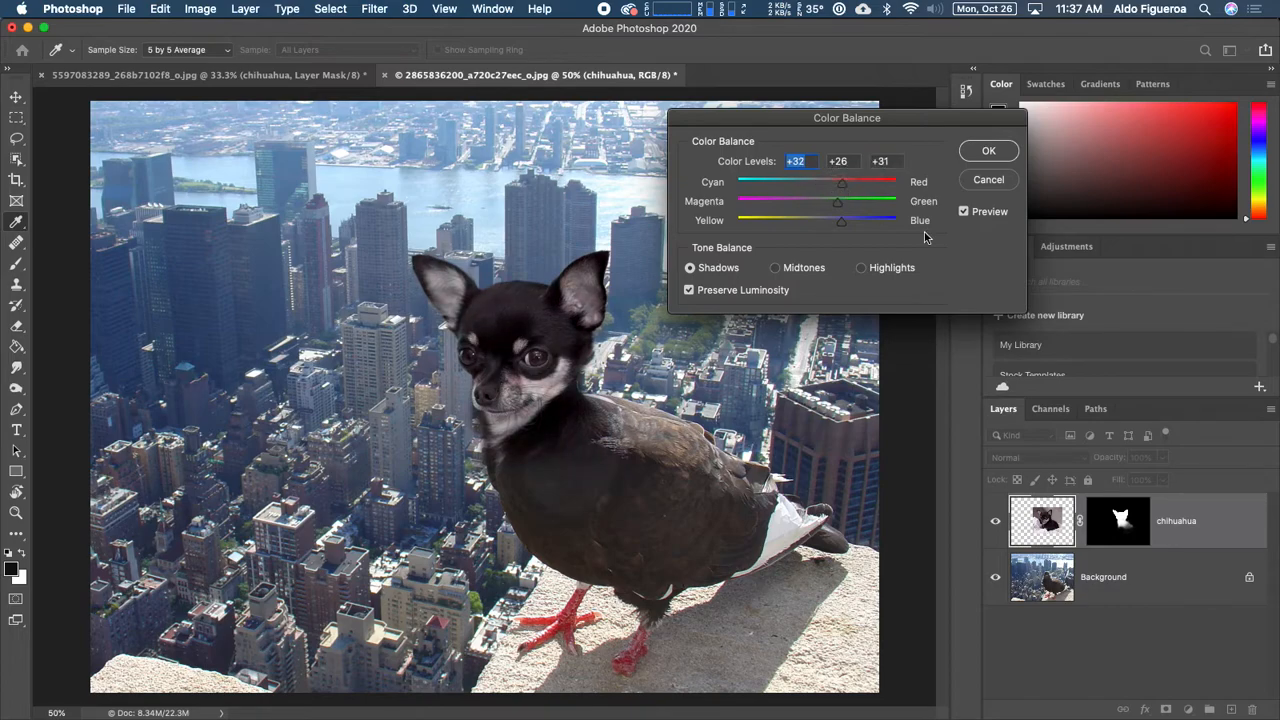
{"action": "left_click", "coordinate": [965, 213]}
- Set the Midtones color levels to +24, +28 and +16
{"action": "left_click", "coordinate": [789, 274]}
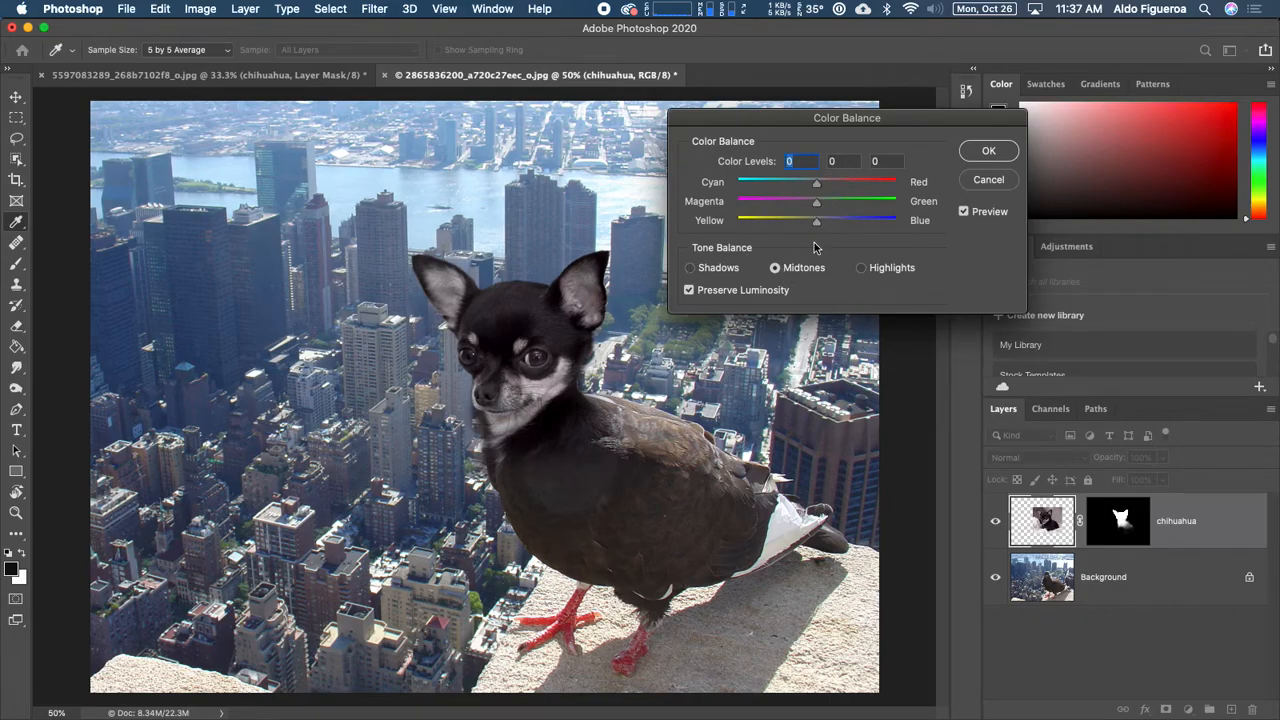
{"action": "left_click_drag", "start_coordinate": [818, 188], "coordinate": [828, 190]}
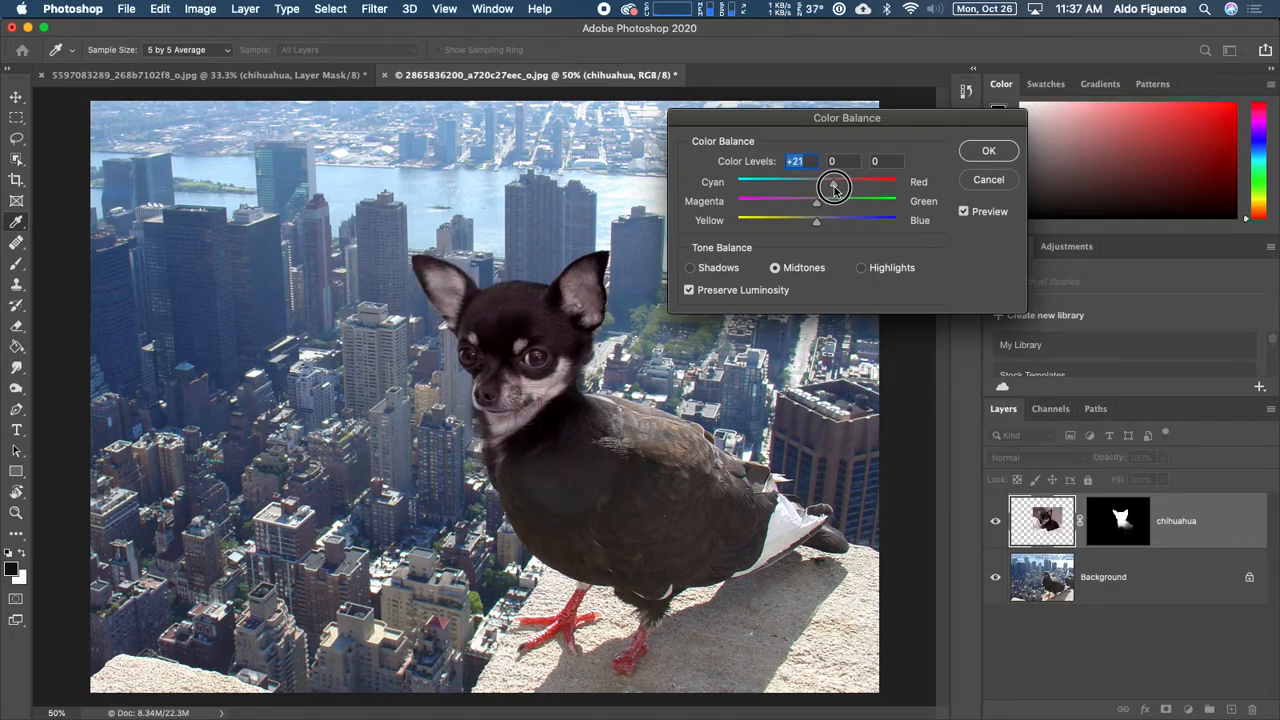
{"action": "left_click_drag", "start_coordinate": [835, 187], "coordinate": [838, 188]}
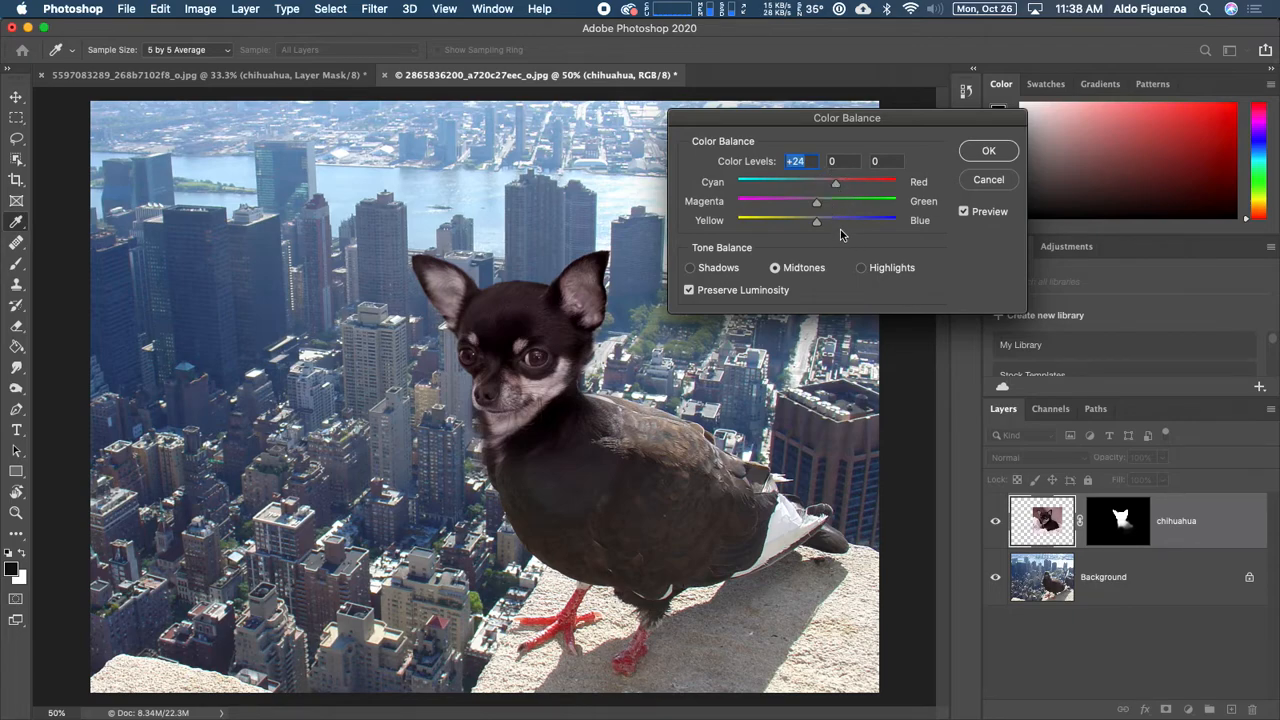
{"action": "mouse_move", "coordinate": [818, 205]}
{"action": "left_mouse_down"}
{"action": "mouse_move", "coordinate": [839, 207]}
{"action": "mouse_move", "coordinate": [816, 220]}
{"action": "mouse_move", "coordinate": [829, 226]}
{"action": "left_mouse_up"}
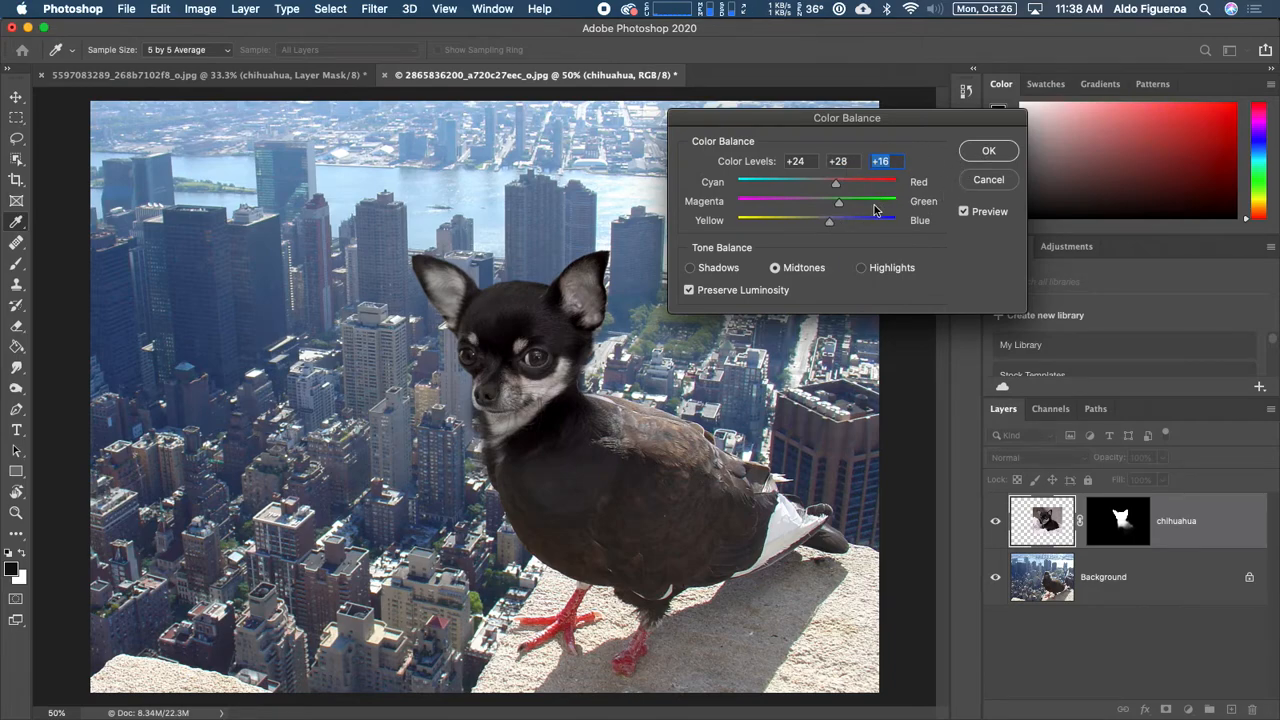
- Set the Highlights color levels to +28, +8 and -12, and apply the Color Balance adjustment
{"action": "left_click", "coordinate": [885, 268]}
{"action": "left_click_drag", "start_coordinate": [821, 182], "coordinate": [807, 224]}
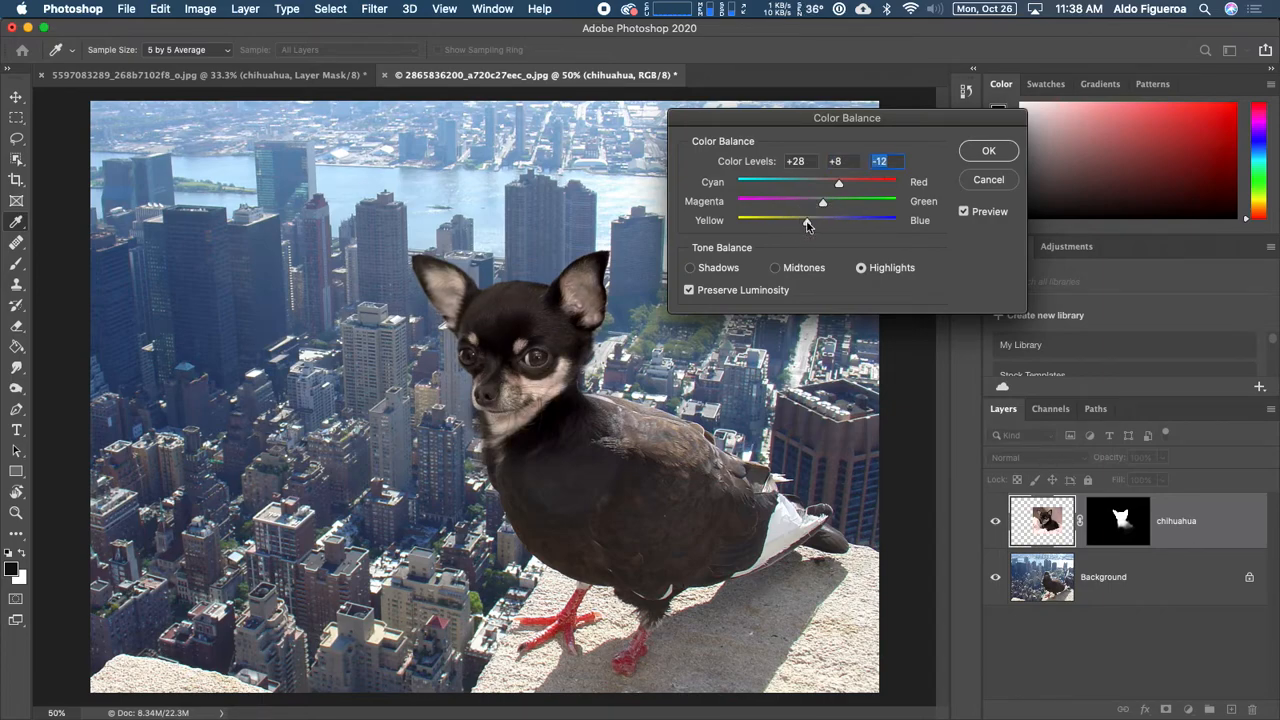
{"action": "left_click", "coordinate": [985, 152]}
{"action": "key", "text": "b"}
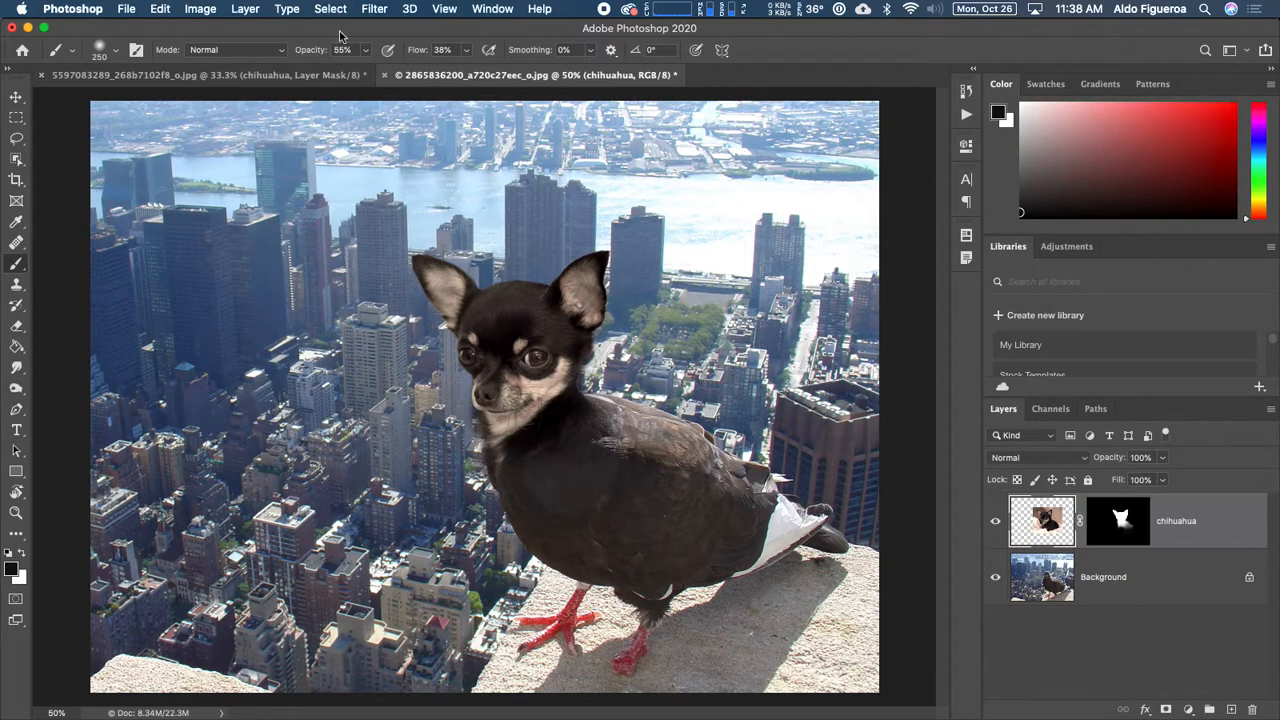
- Start a Vibrance adjustment on the chihuahua image with vibrance +10 and saturation -44
{"action": "left_click", "coordinate": [250, 9]}
{"action": "mouse_move", "coordinate": [200, 9]}
{"action": "mouse_move", "coordinate": [210, 30]}
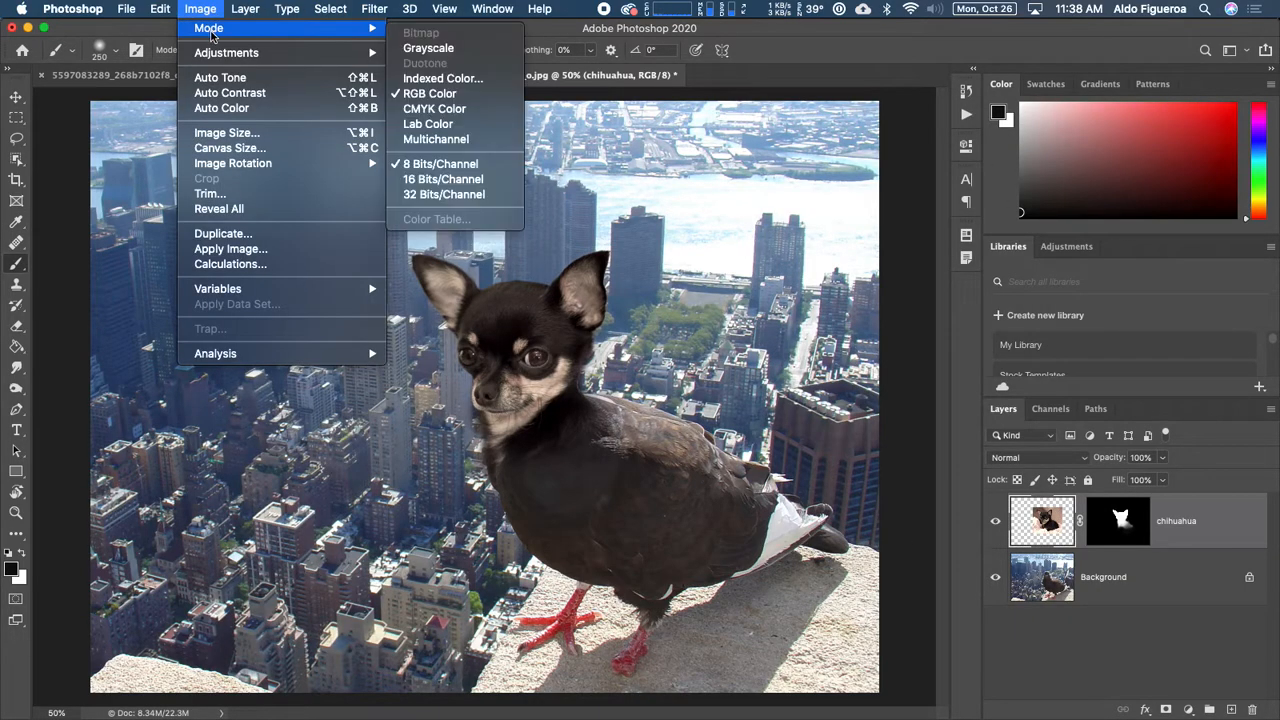
{"action": "mouse_move", "coordinate": [226, 53]}
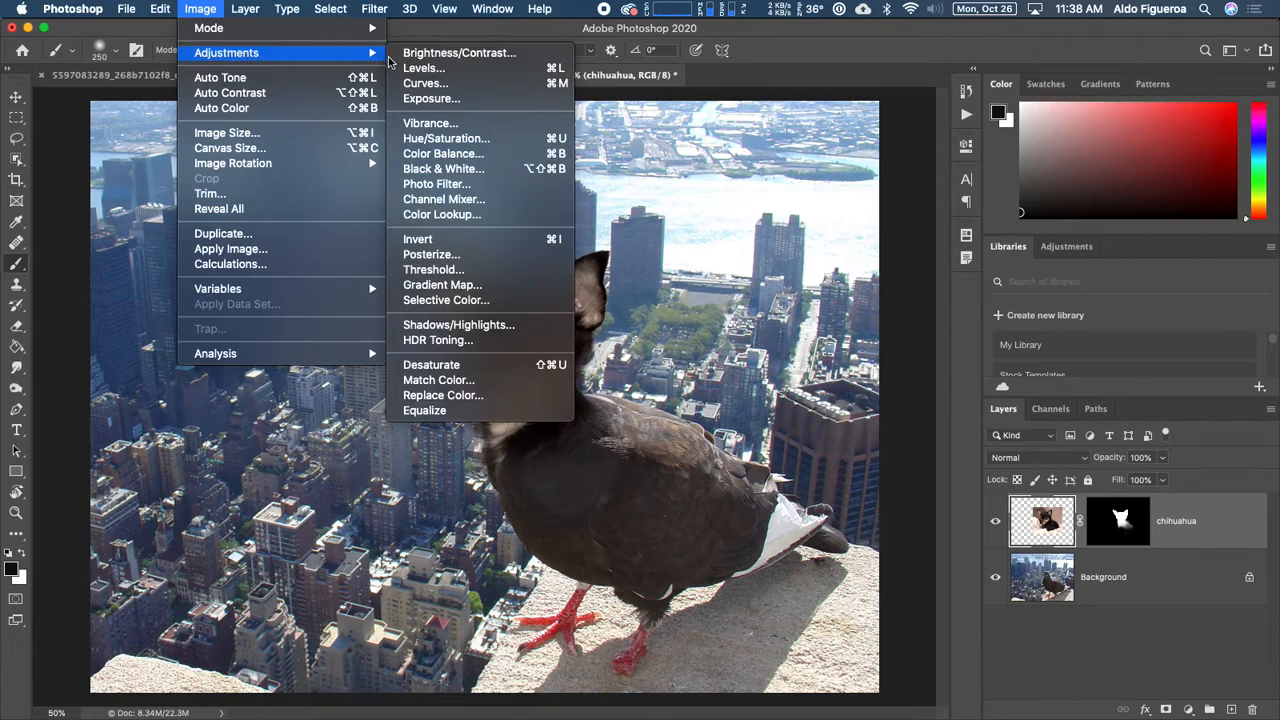
{"action": "left_click", "coordinate": [430, 123]}
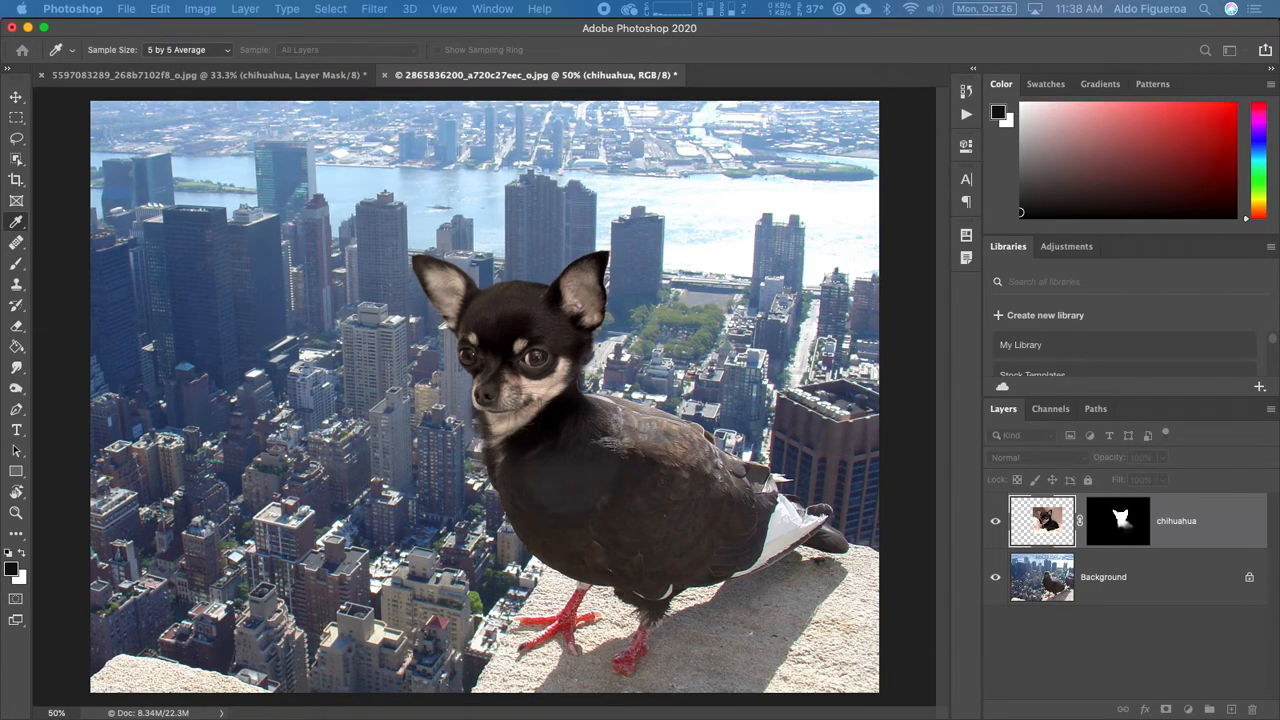
{"action": "left_click_drag", "start_coordinate": [628, 257], "coordinate": [886, 177]}
{"action": "left_click_drag", "start_coordinate": [768, 230], "coordinate": [731, 273]}
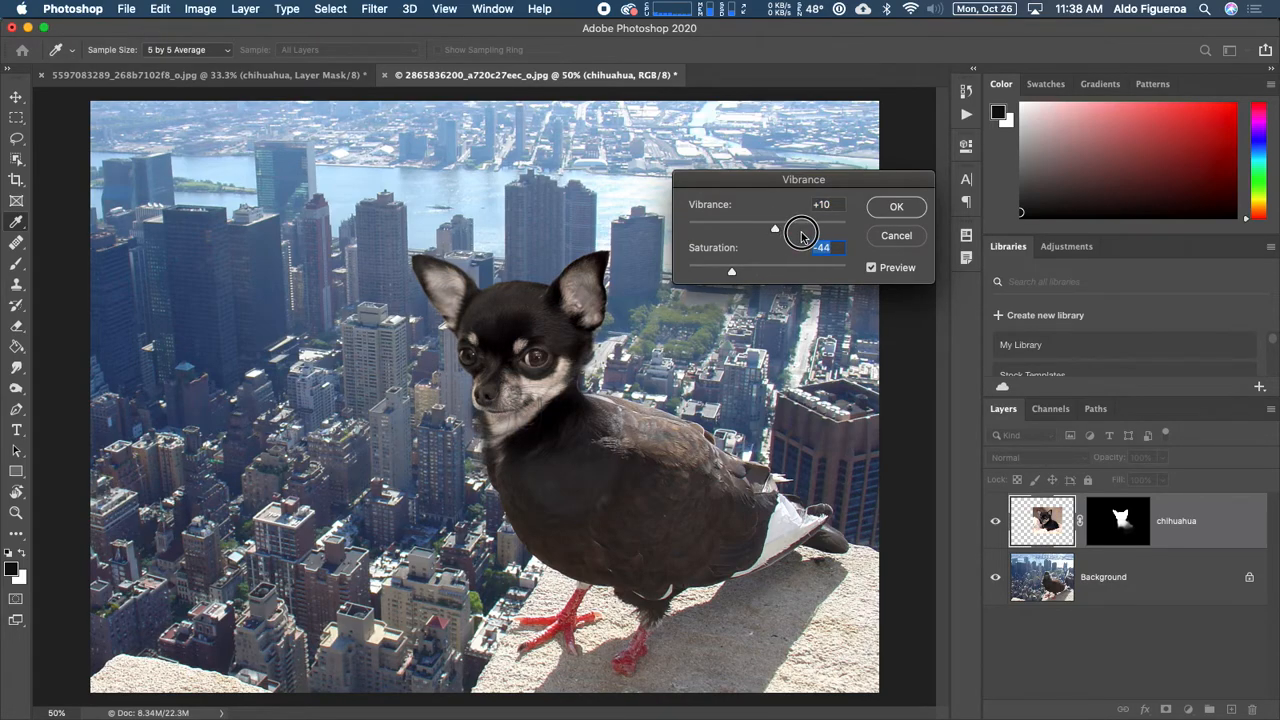
- Compare with the preview, raise the vibrance further, make the saturation reduction milder, and apply the Vibrance adjustment
{"action": "left_click_drag", "start_coordinate": [777, 228], "coordinate": [797, 229]}
{"action": "left_click", "coordinate": [874, 268]}
{"action": "left_click", "coordinate": [874, 268]}
{"action": "left_click_drag", "start_coordinate": [799, 229], "coordinate": [795, 229]}
{"action": "mouse_move", "coordinate": [735, 272]}
{"action": "left_mouse_down"}
{"action": "mouse_move", "coordinate": [831, 274]}
{"action": "mouse_move", "coordinate": [750, 290]}
{"action": "left_mouse_up"}
{"action": "left_click_drag", "start_coordinate": [783, 234], "coordinate": [756, 282]}
{"action": "mouse_move", "coordinate": [763, 231]}
{"action": "left_mouse_down"}
{"action": "mouse_move", "coordinate": [797, 235]}
{"action": "mouse_move", "coordinate": [787, 238]}
{"action": "left_mouse_up"}
{"action": "left_click", "coordinate": [894, 209]}
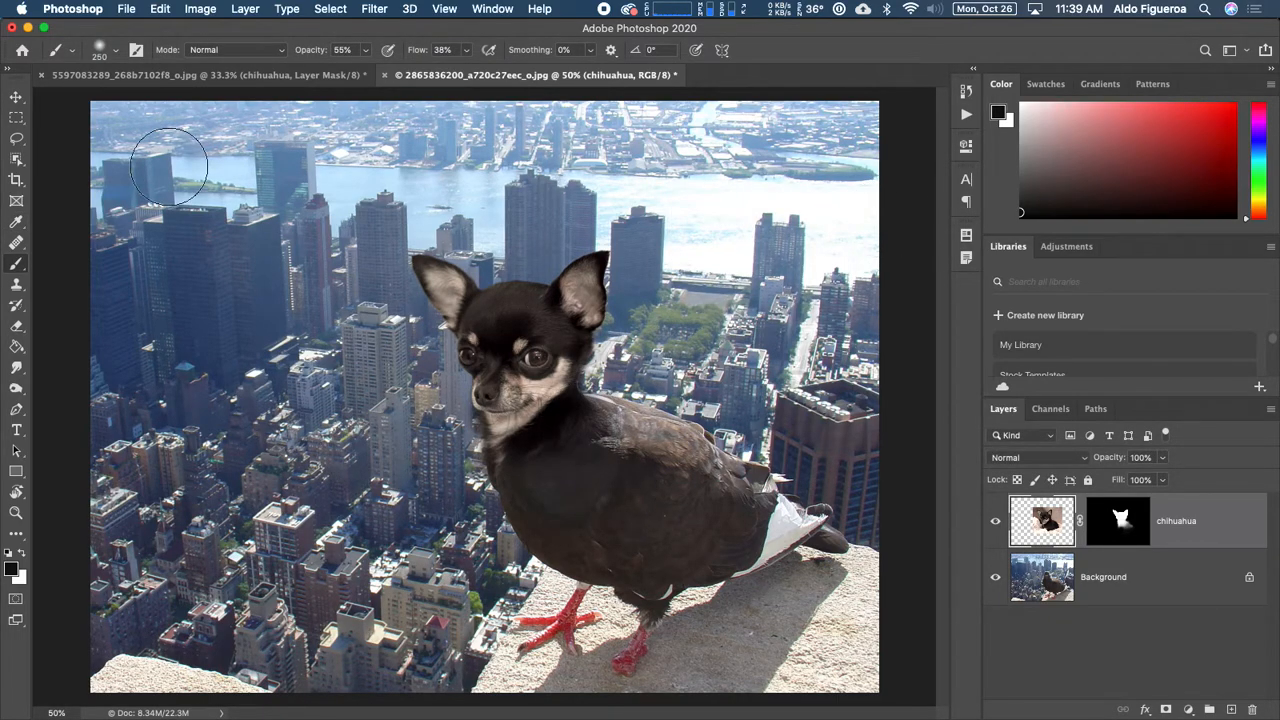
- Resize the hybrid image to a width of 900 pixels with proportions kept, and view it at 100%
{"action": "left_click", "coordinate": [129, 11]}
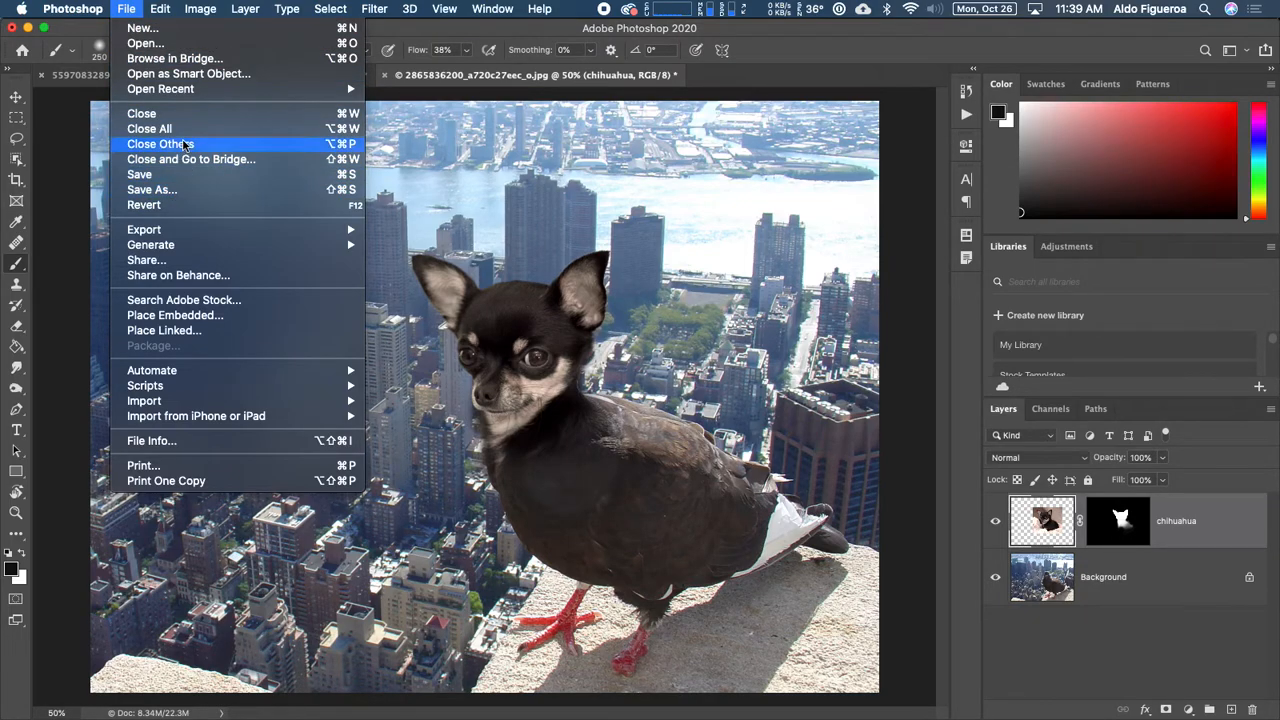
{"action": "left_click", "coordinate": [130, 9]}
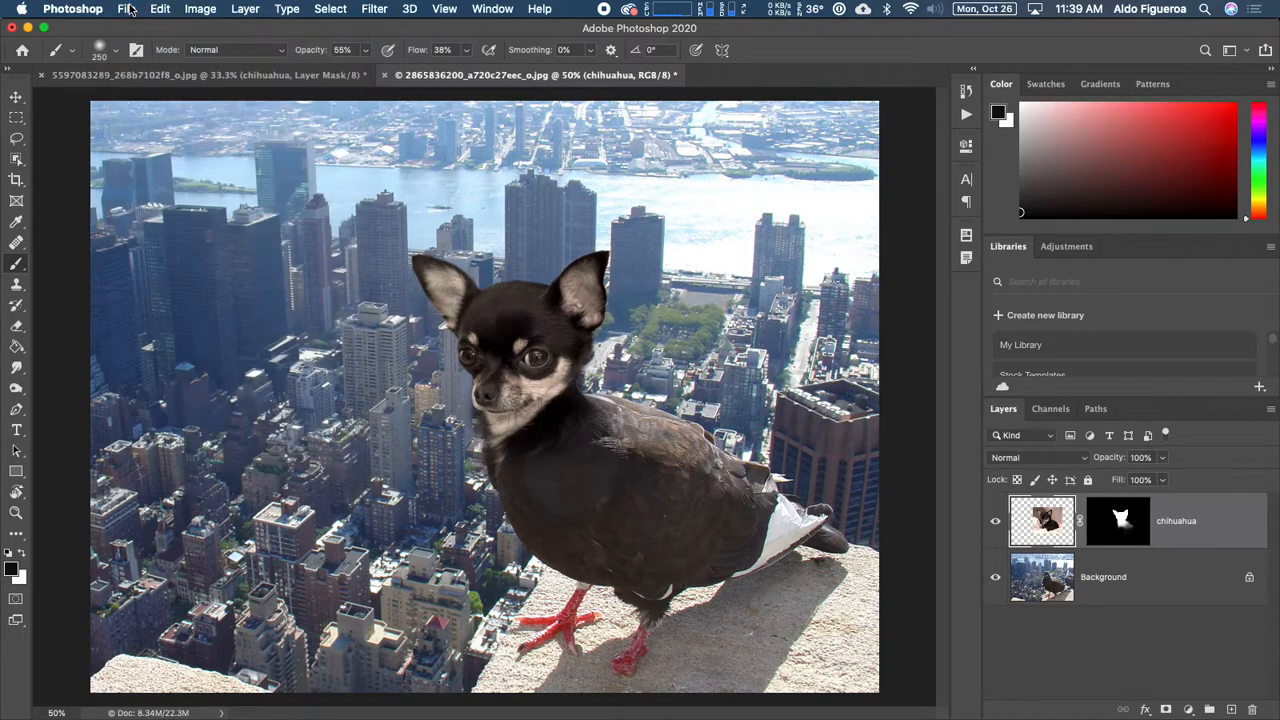
{"action": "left_click", "coordinate": [201, 9]}
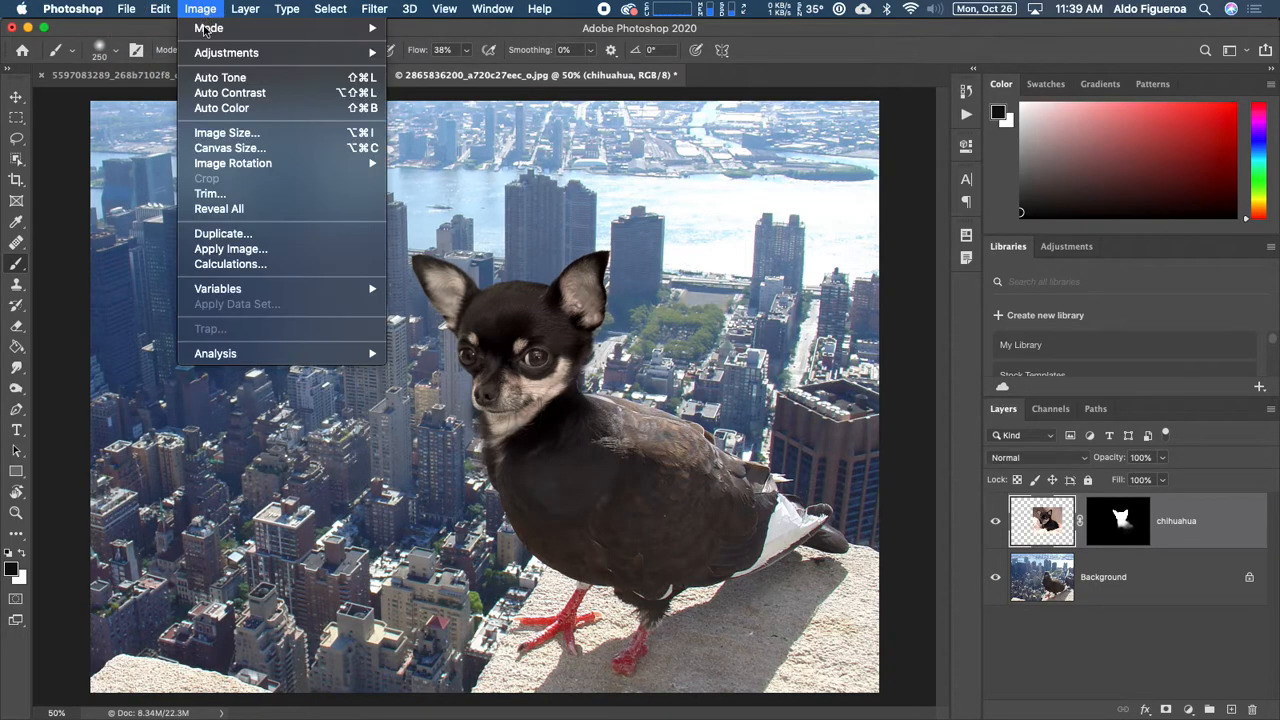
{"action": "left_click", "coordinate": [223, 132]}
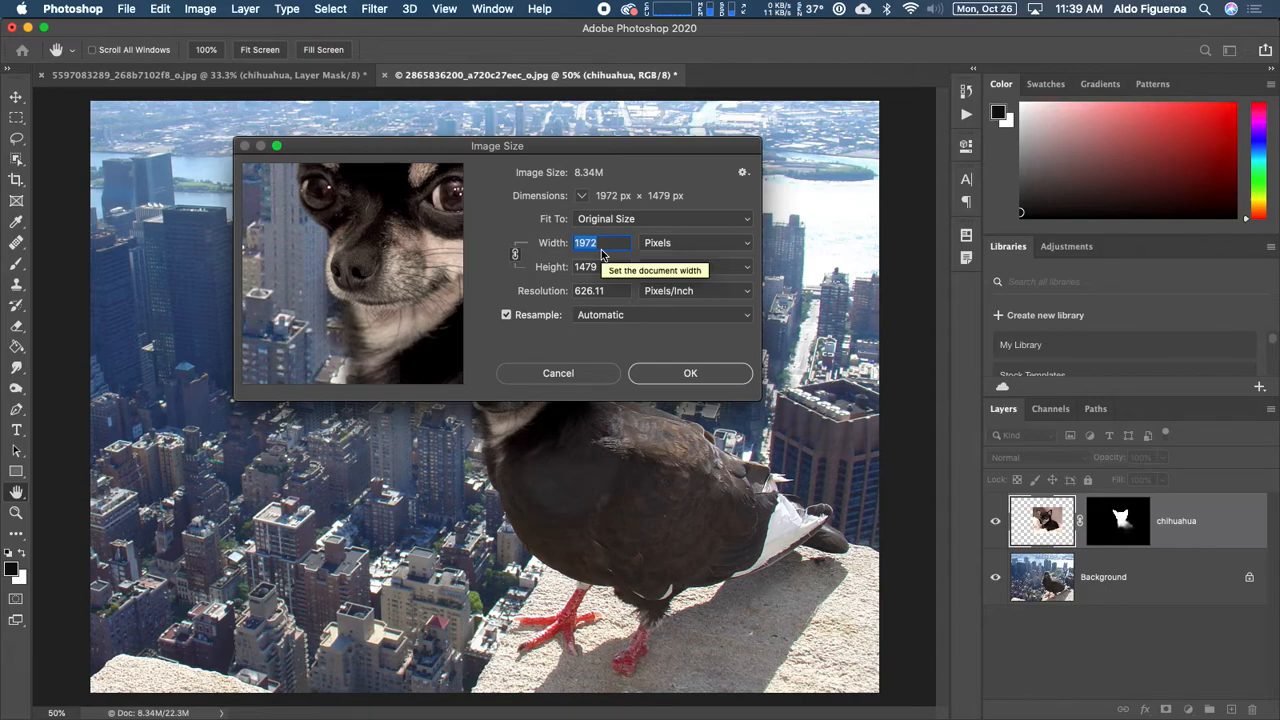
{"action": "type", "text": "900"}
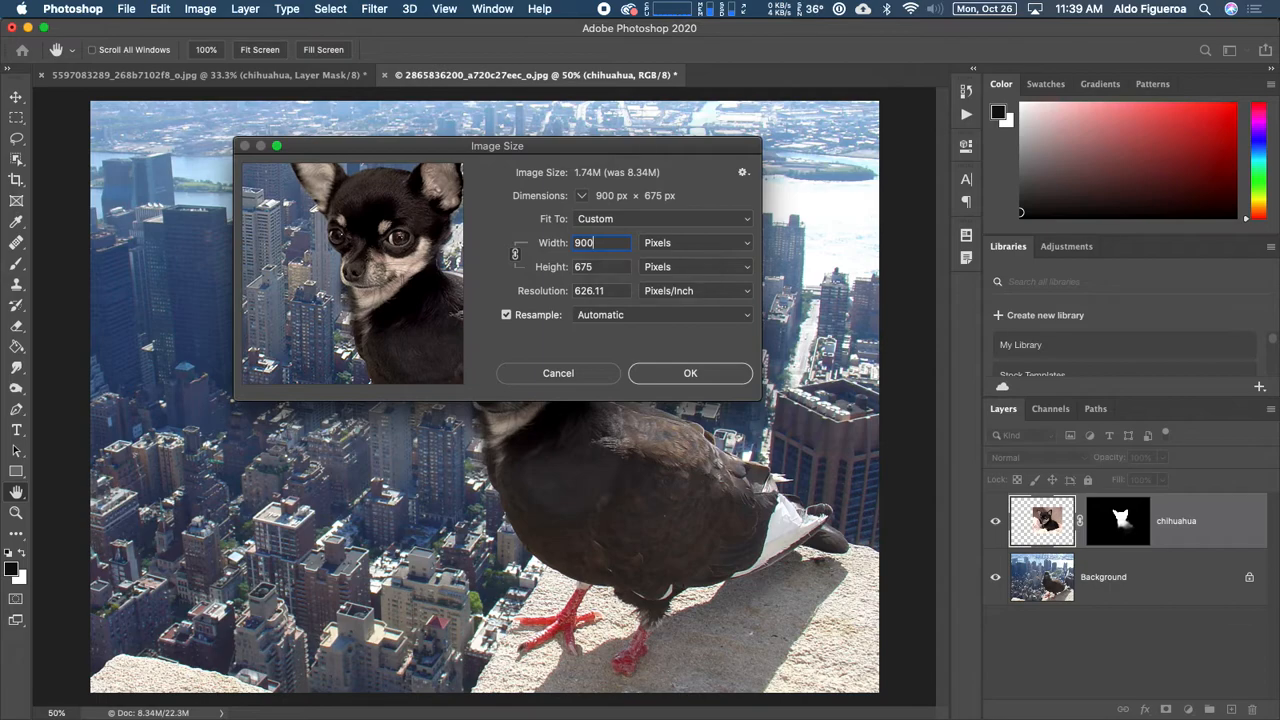
{"action": "key", "text": "Return"}
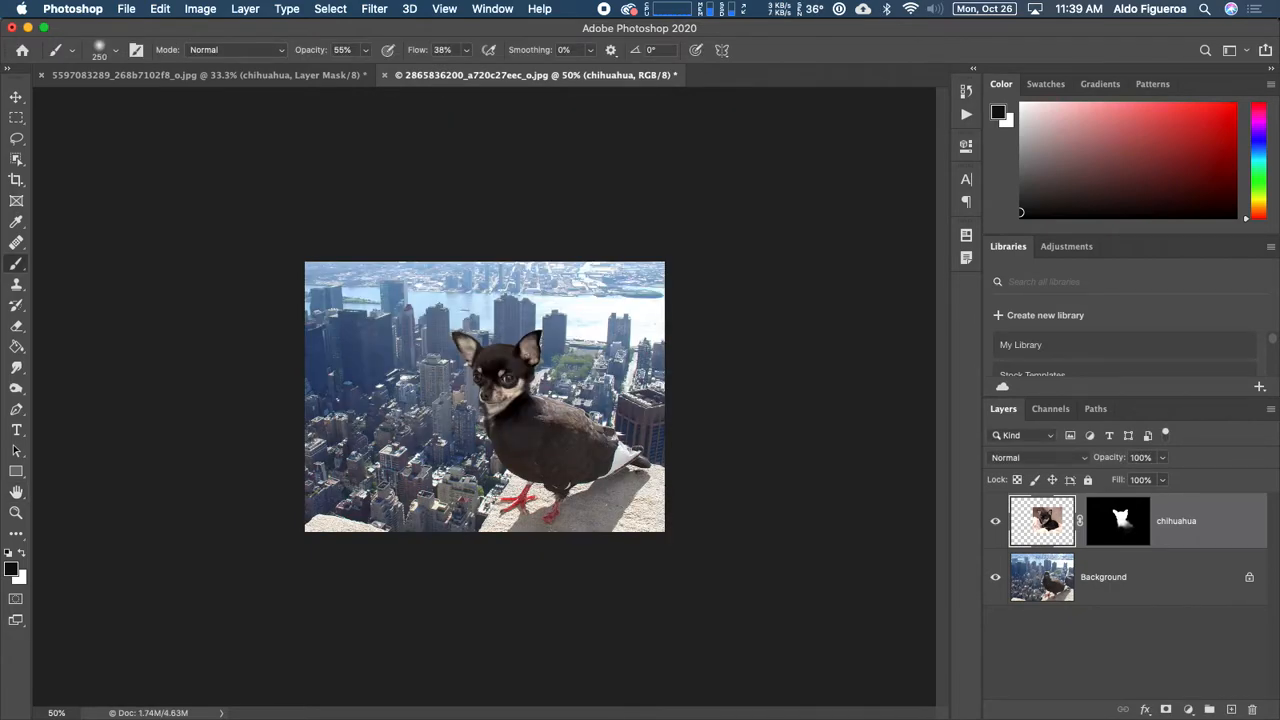
{"action": "key", "text": "super+1"}
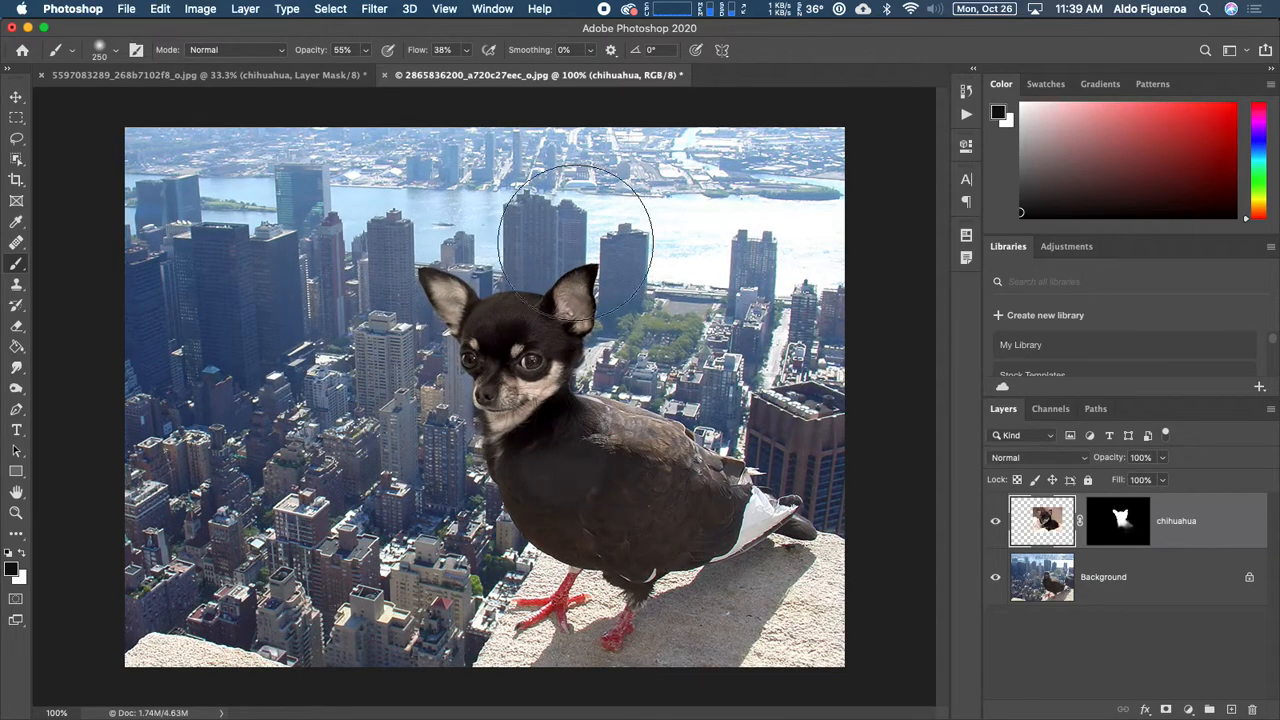
- Start saving the document on the computer and create a folder named Week10 inside Fall20 > F20 Art108
{"action": "left_click", "coordinate": [126, 8]}
{"action": "left_click", "coordinate": [196, 196]}
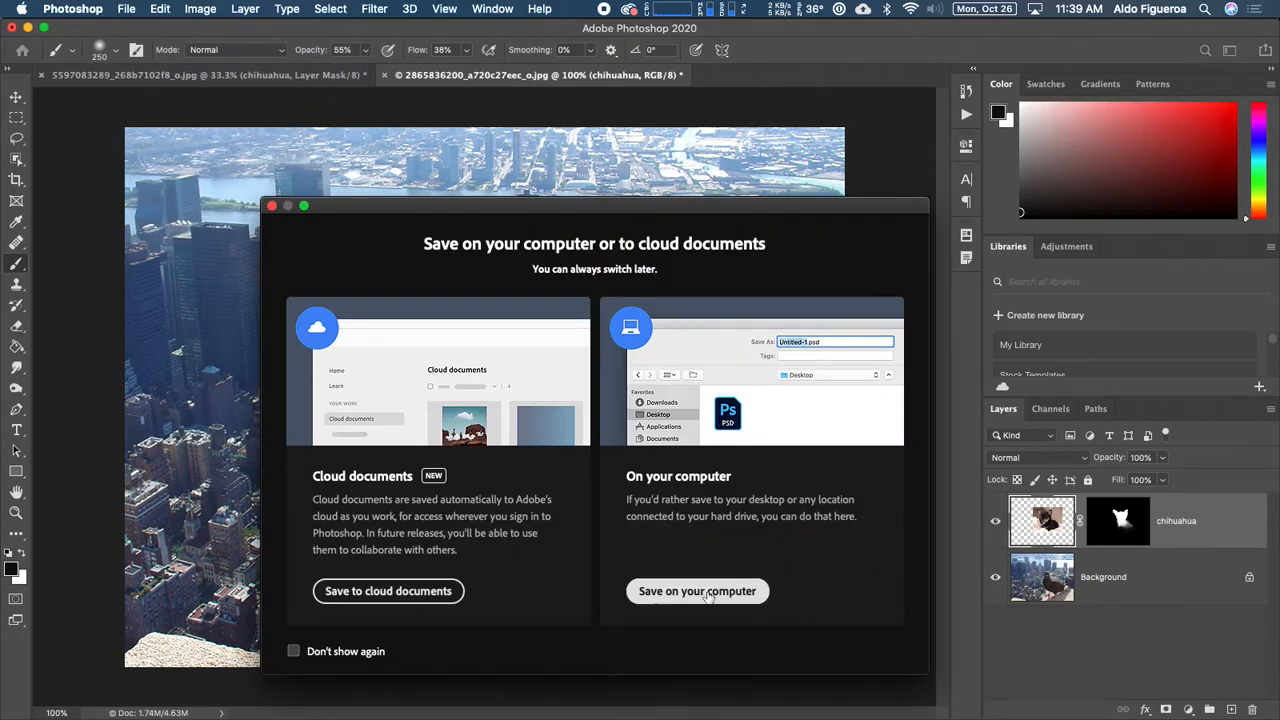
{"action": "left_click", "coordinate": [710, 598]}
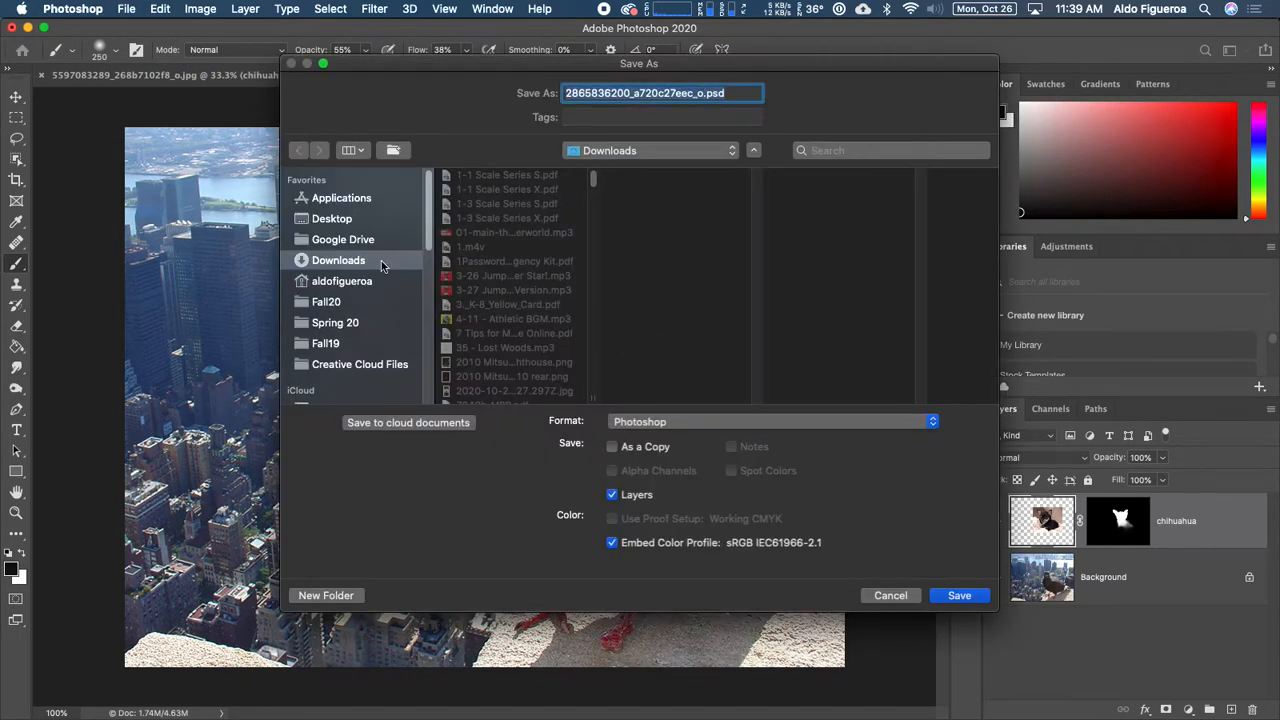
{"action": "left_click", "coordinate": [338, 304]}
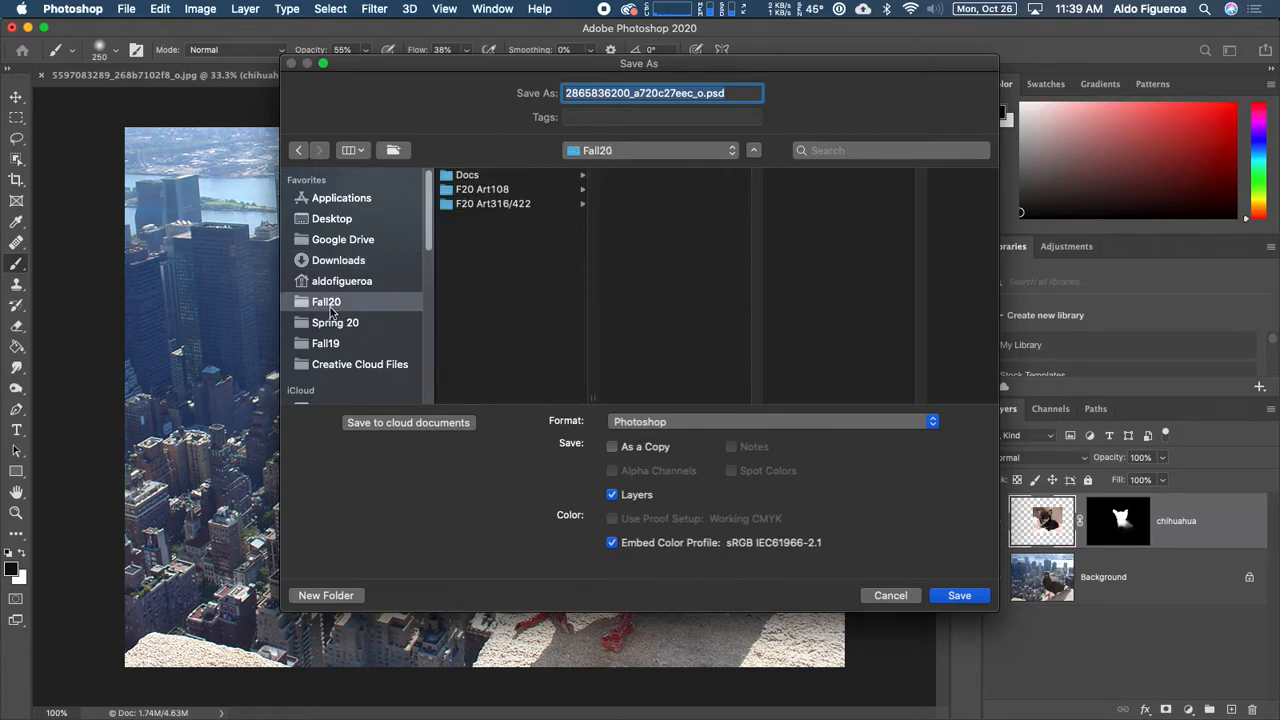
{"action": "left_click", "coordinate": [519, 190]}
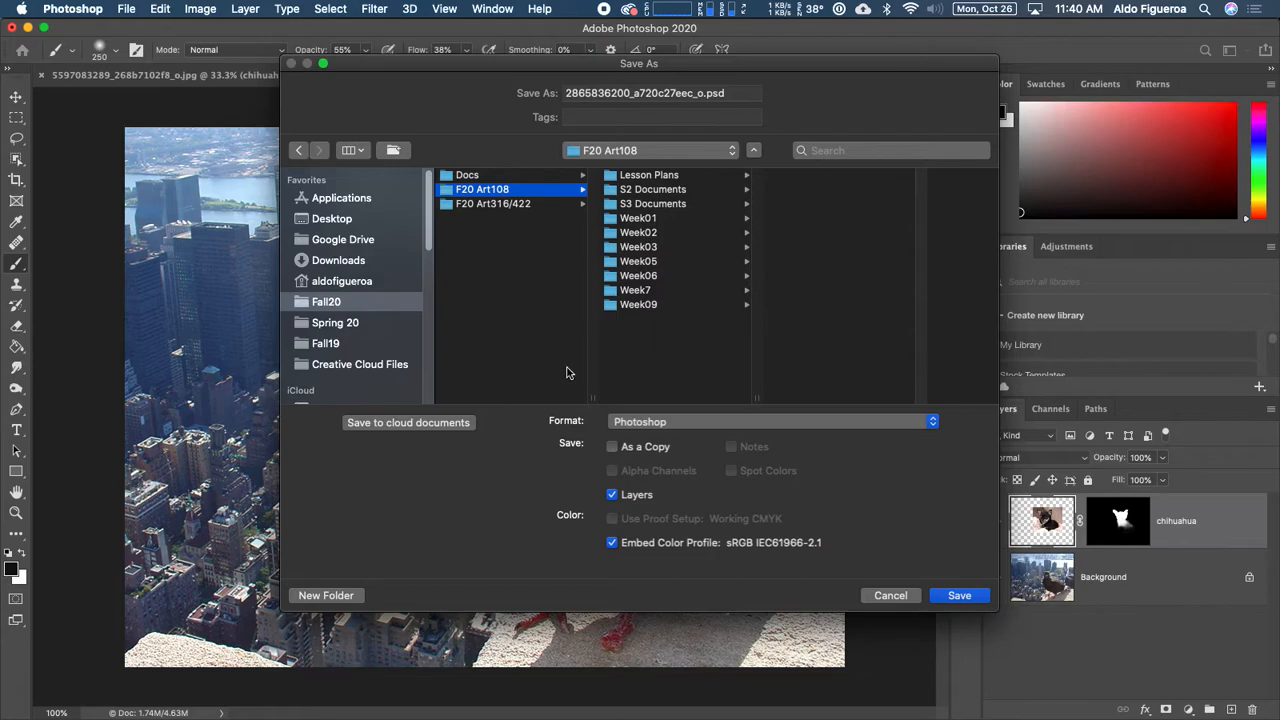
{"action": "left_click", "coordinate": [340, 596]}
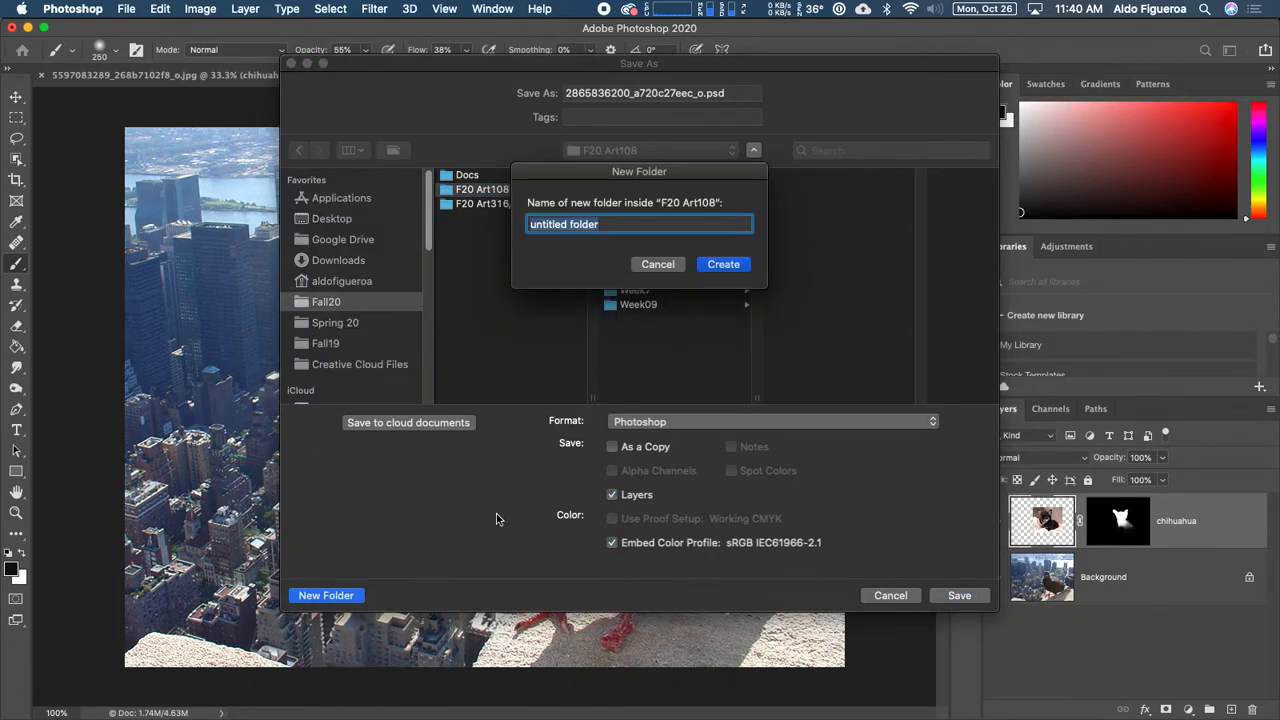
{"action": "type", "text": "Week10"}
{"action": "key", "text": "Return"}
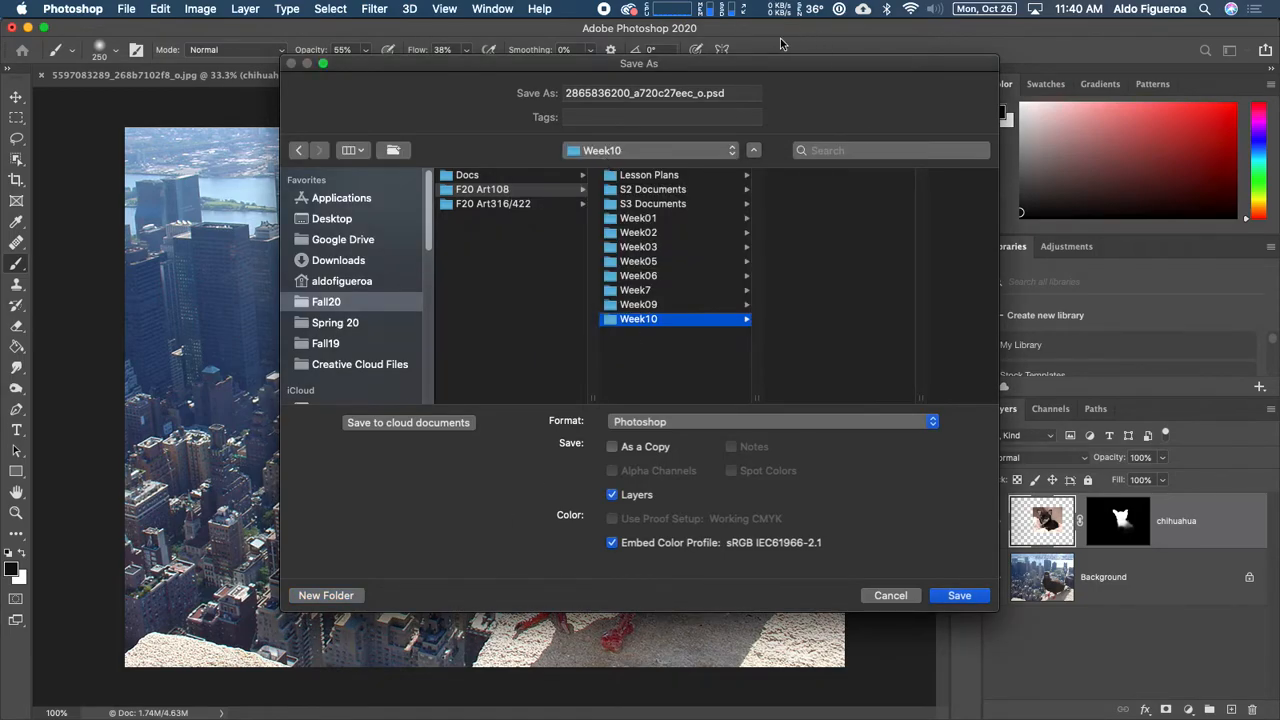
- Save the layered document as Hybrid animal.psd in the Week10 folder with Maximize Compatibility on
{"action": "triple_click", "coordinate": [703, 93]}
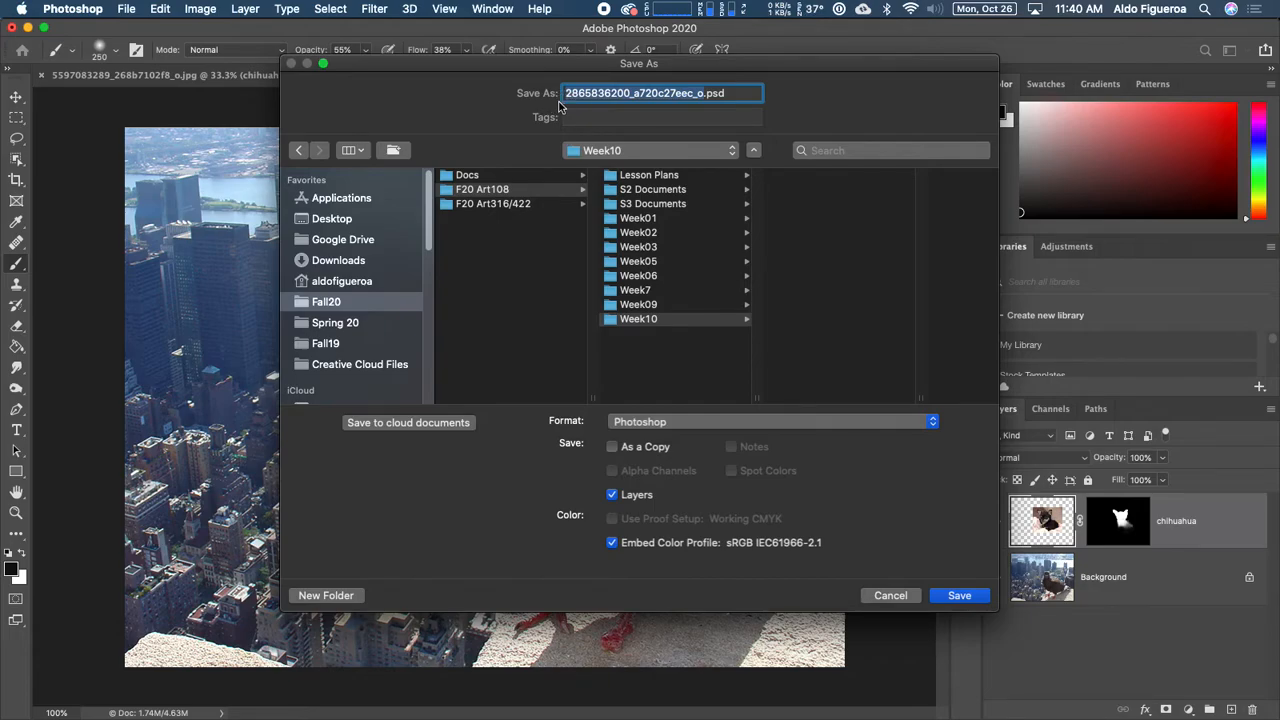
{"action": "type", "text": "Hybrid animal"}
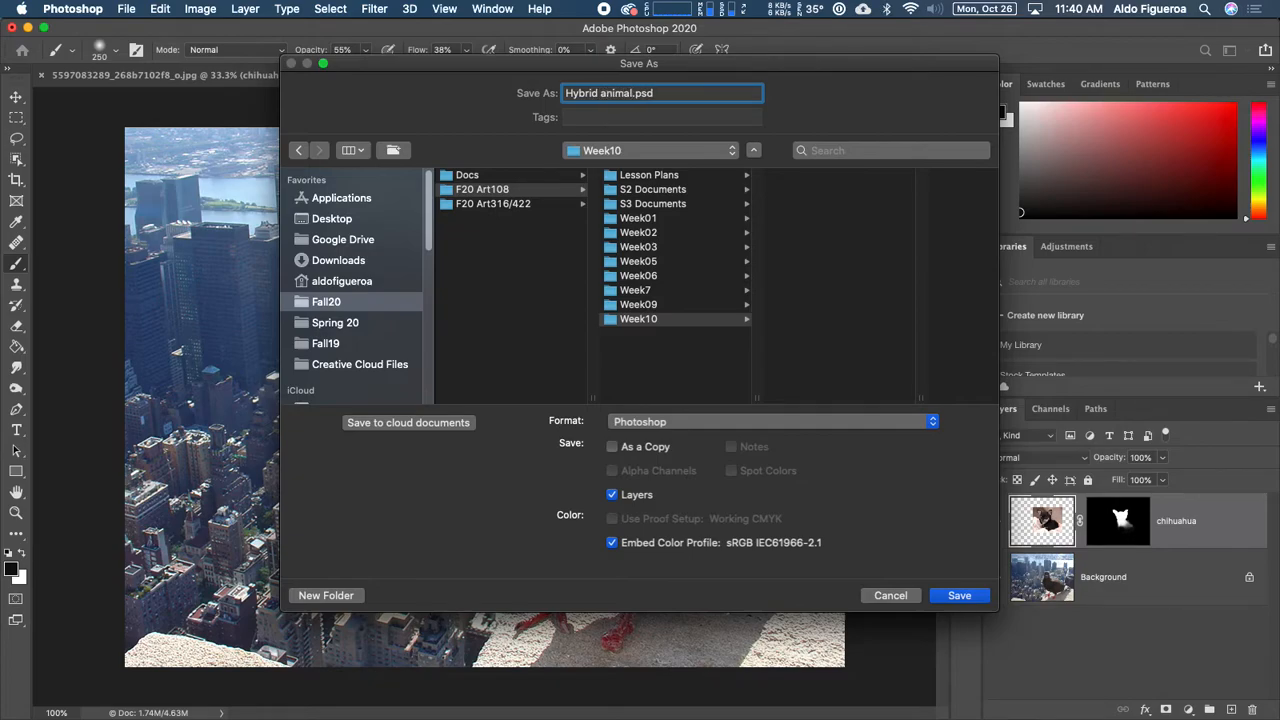
{"action": "left_click", "coordinate": [968, 595]}
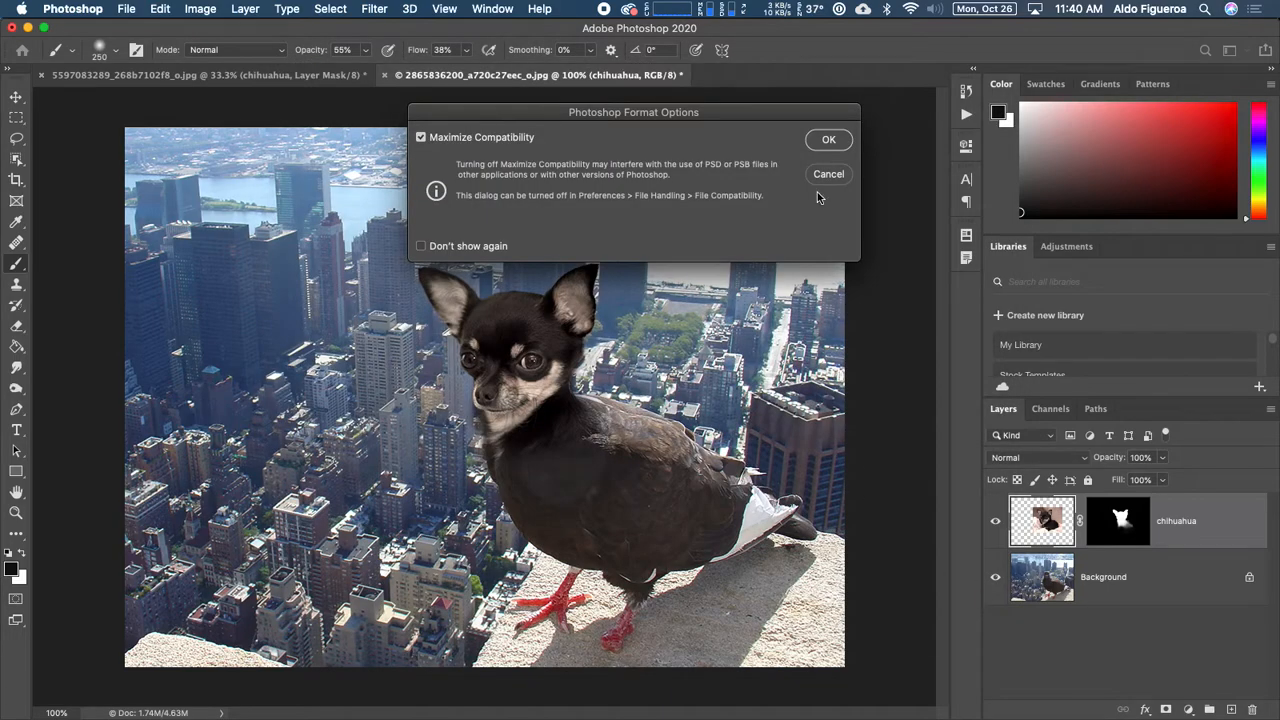
{"action": "left_click", "coordinate": [828, 139]}
- Save a PNG copy named Hybrid animal.png in the Week10 folder on the computer, using the smallest file size option
{"action": "left_click", "coordinate": [130, 9]}
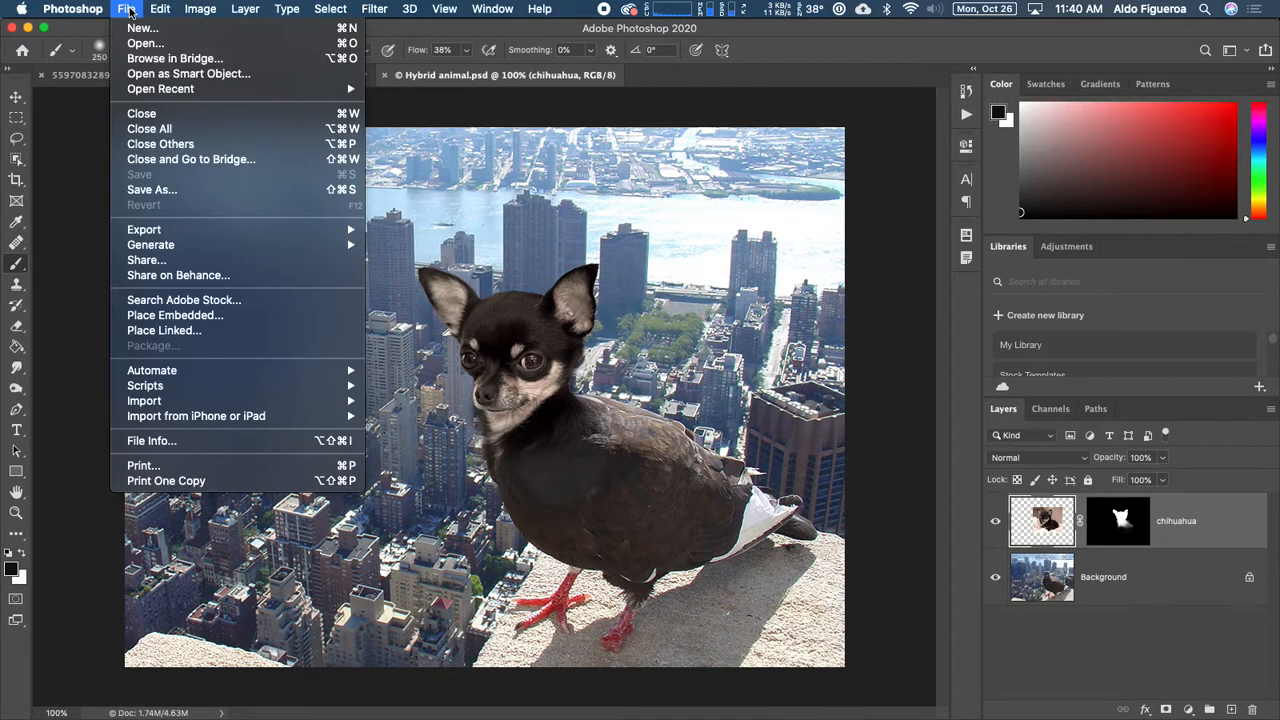
{"action": "left_click", "coordinate": [190, 190]}
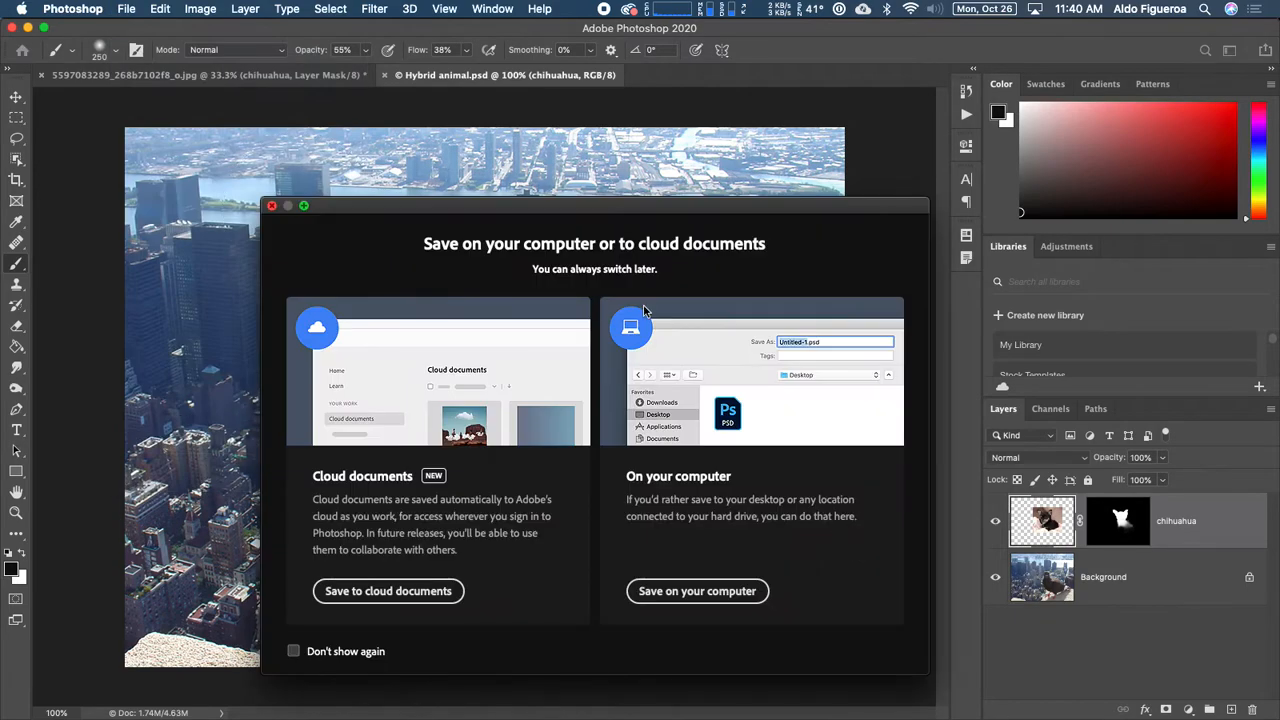
{"action": "left_click", "coordinate": [750, 598]}
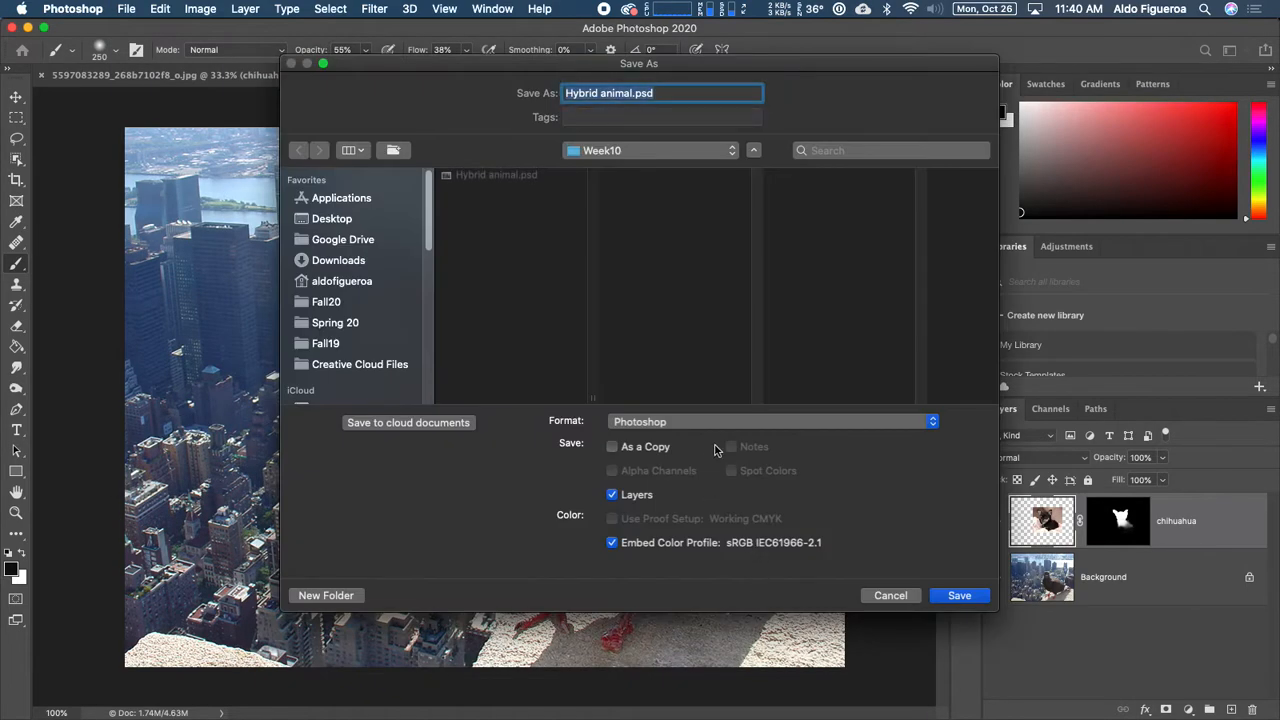
{"action": "left_click", "coordinate": [716, 423]}
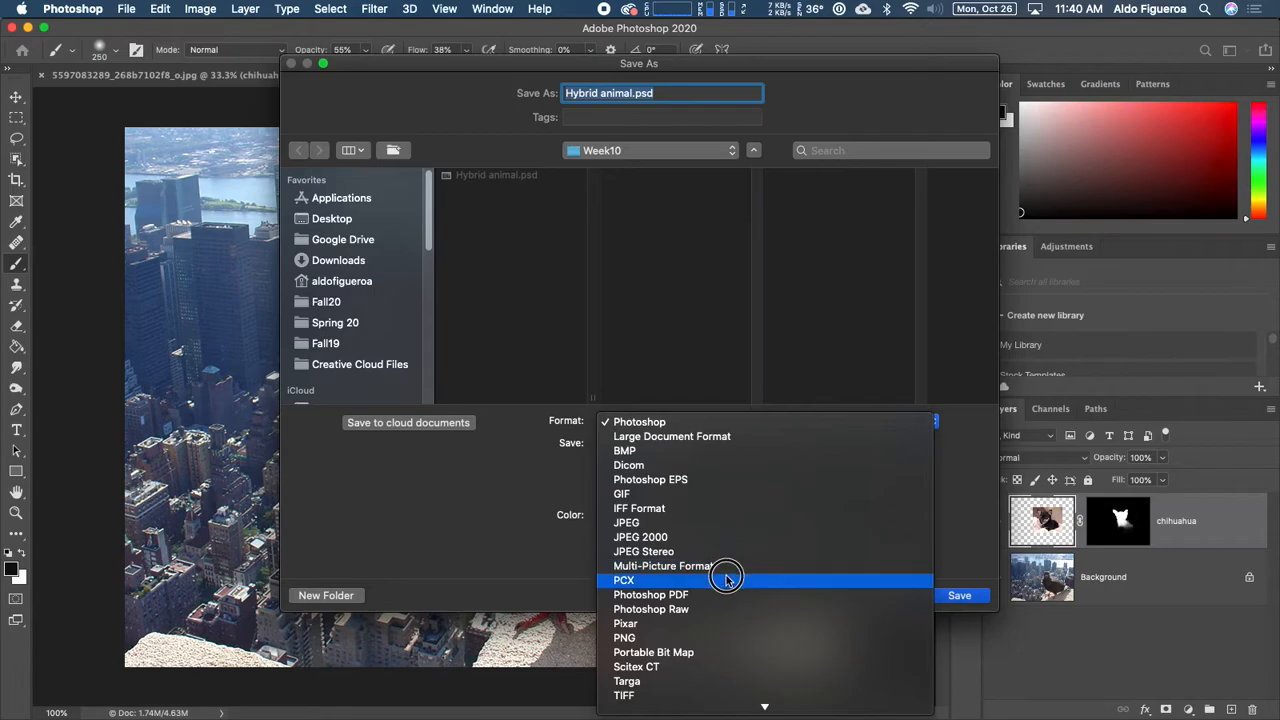
{"action": "left_click", "coordinate": [727, 645]}
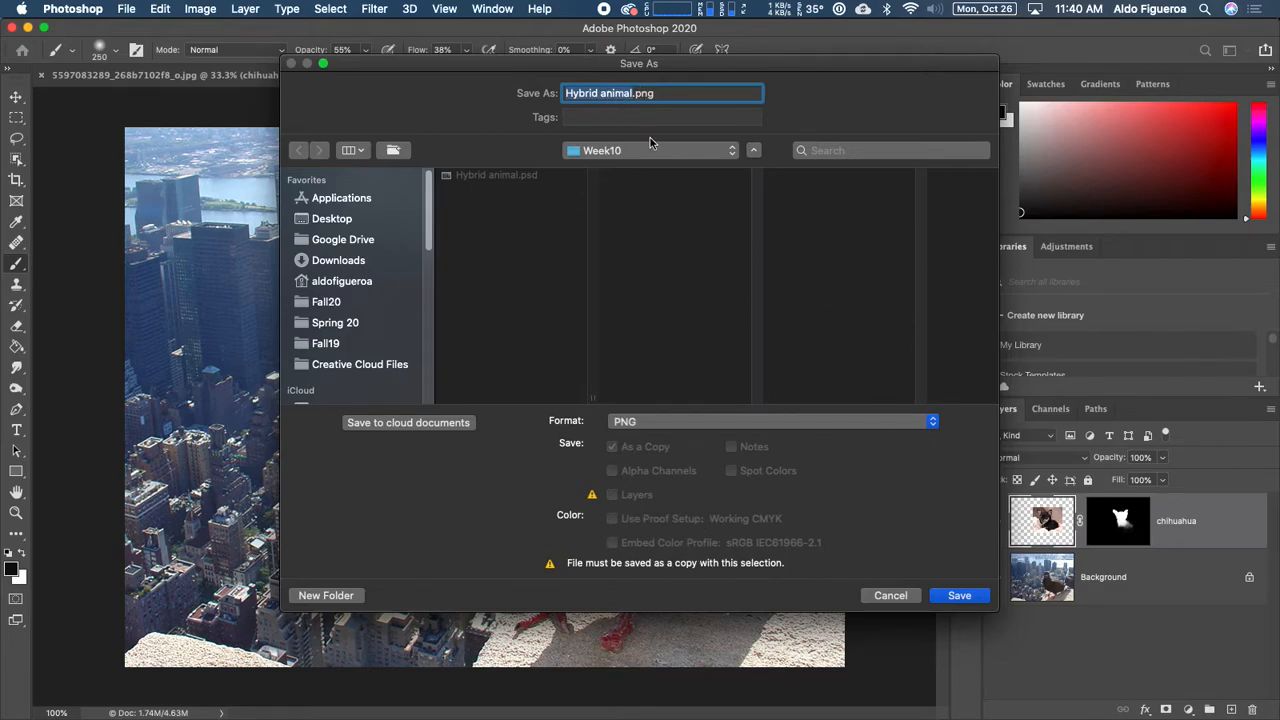
{"action": "left_click", "coordinate": [960, 596]}
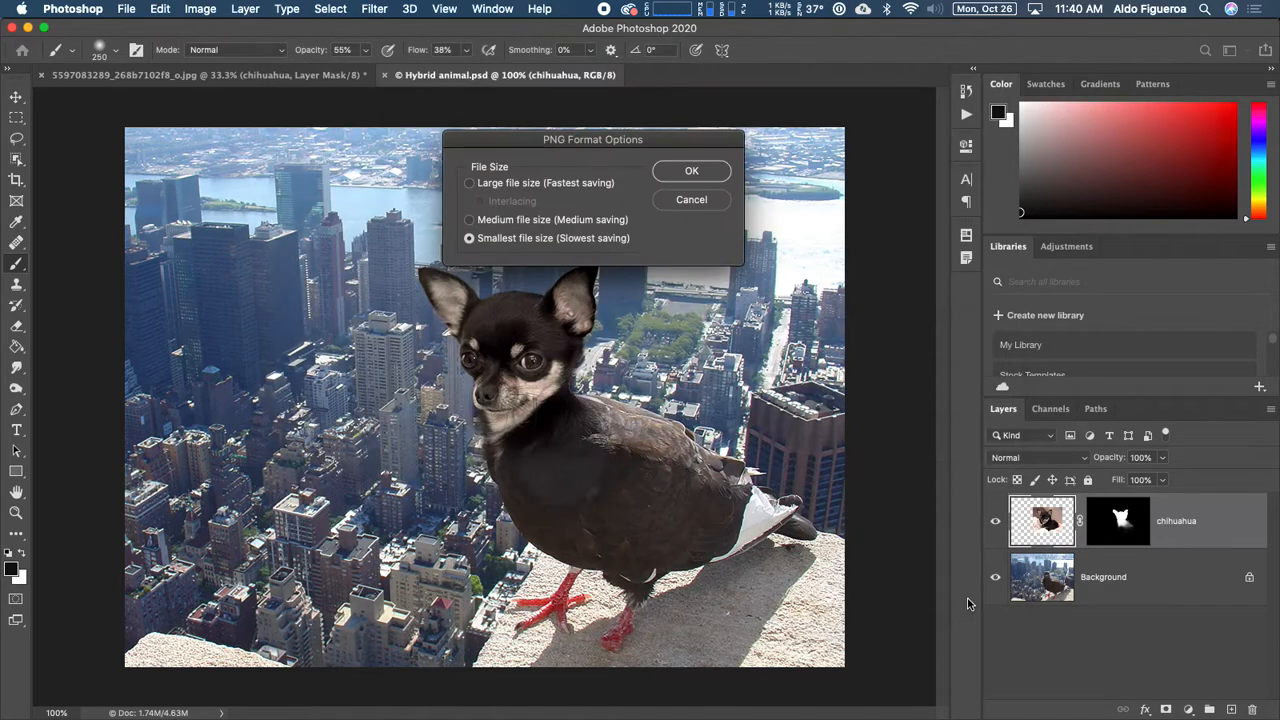
{"action": "left_click", "coordinate": [678, 175]}
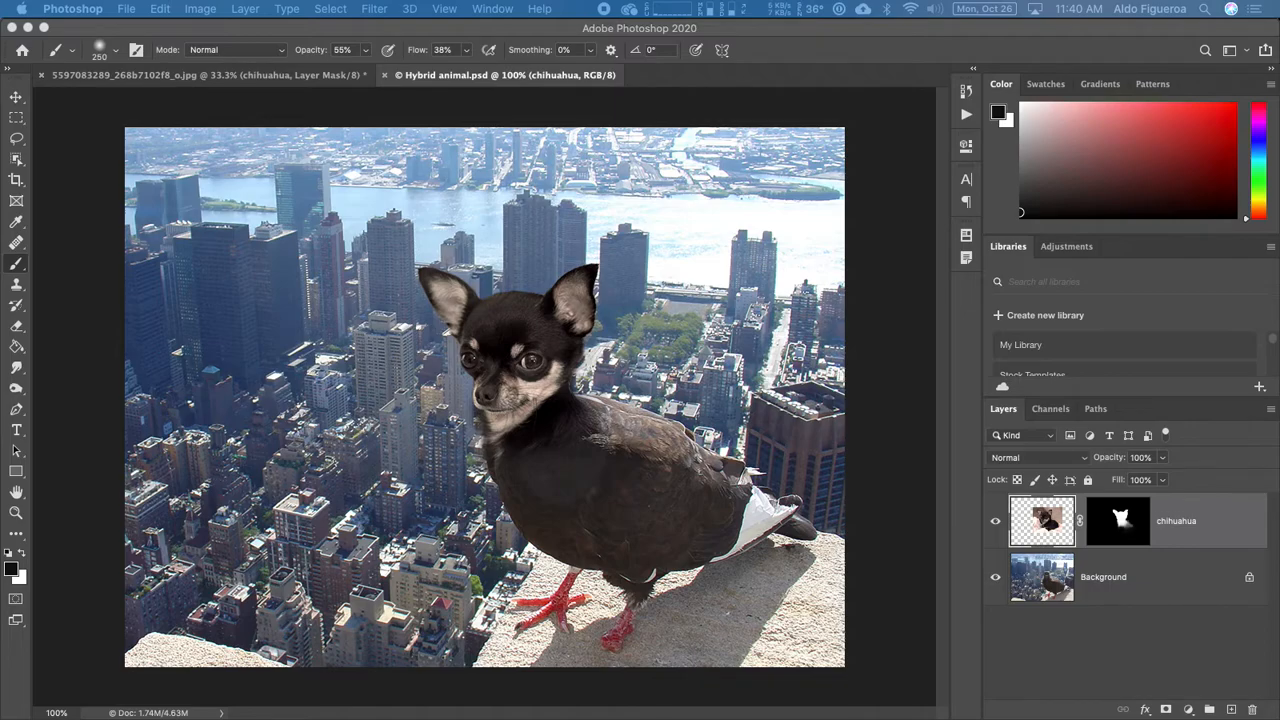
- Switch to Finder, browse to Fall20 > F20 Art108 > Week10, and open Hybrid animal.png in Preview
{"action": "left_click_drag", "start_coordinate": [0, 178], "coordinate": [289, 152]}
{"action": "left_click", "coordinate": [272, 350]}
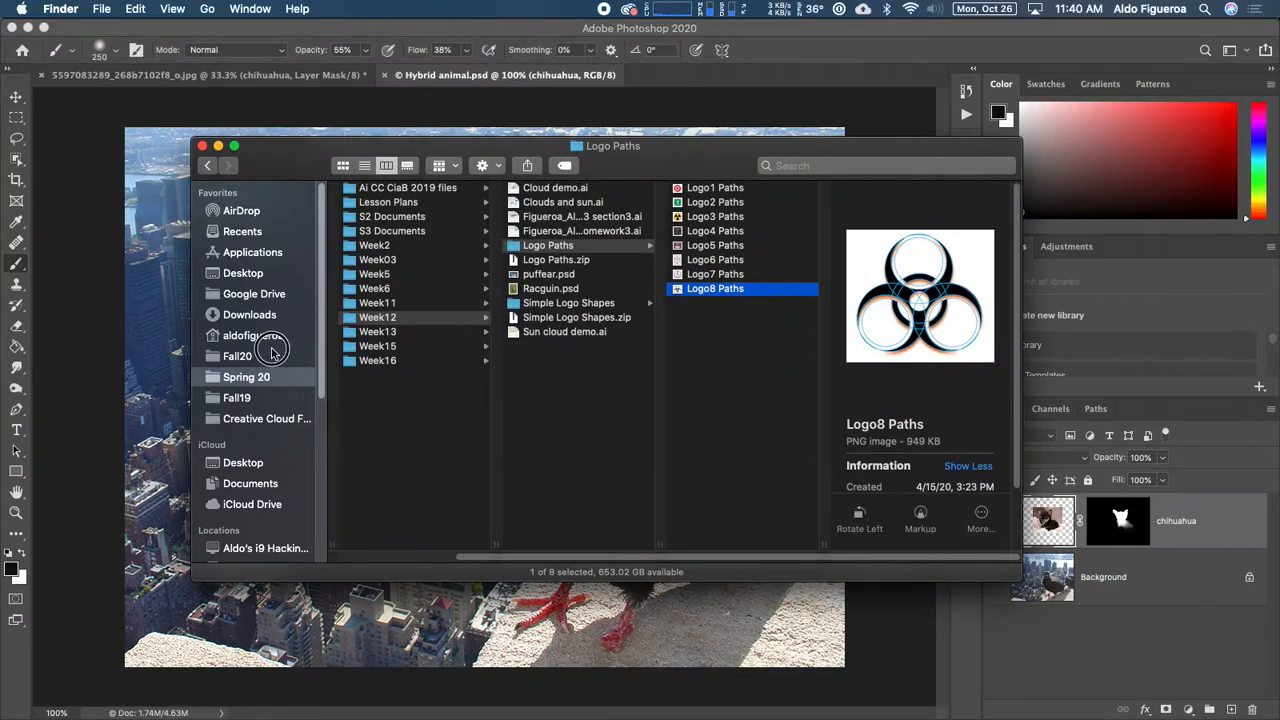
{"action": "left_click", "coordinate": [430, 202]}
{"action": "left_click", "coordinate": [540, 331]}
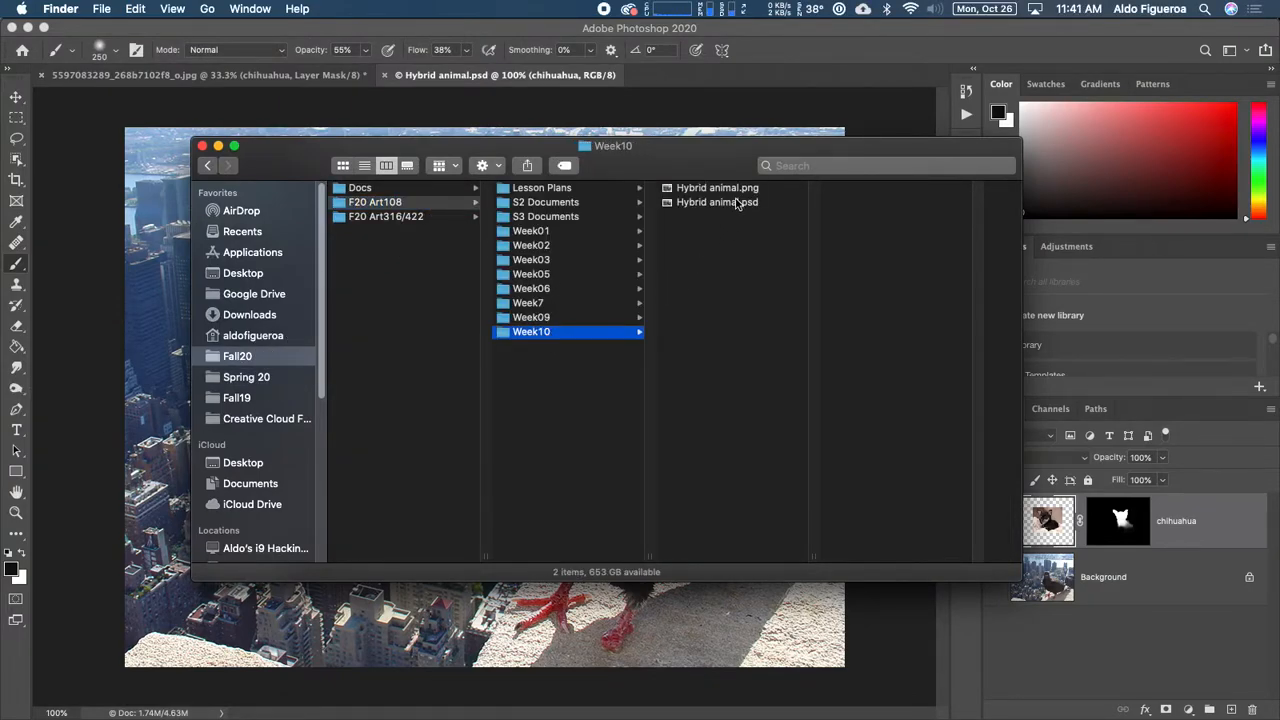
{"action": "left_click", "coordinate": [740, 190]}
{"action": "double_click", "coordinate": [740, 190]}
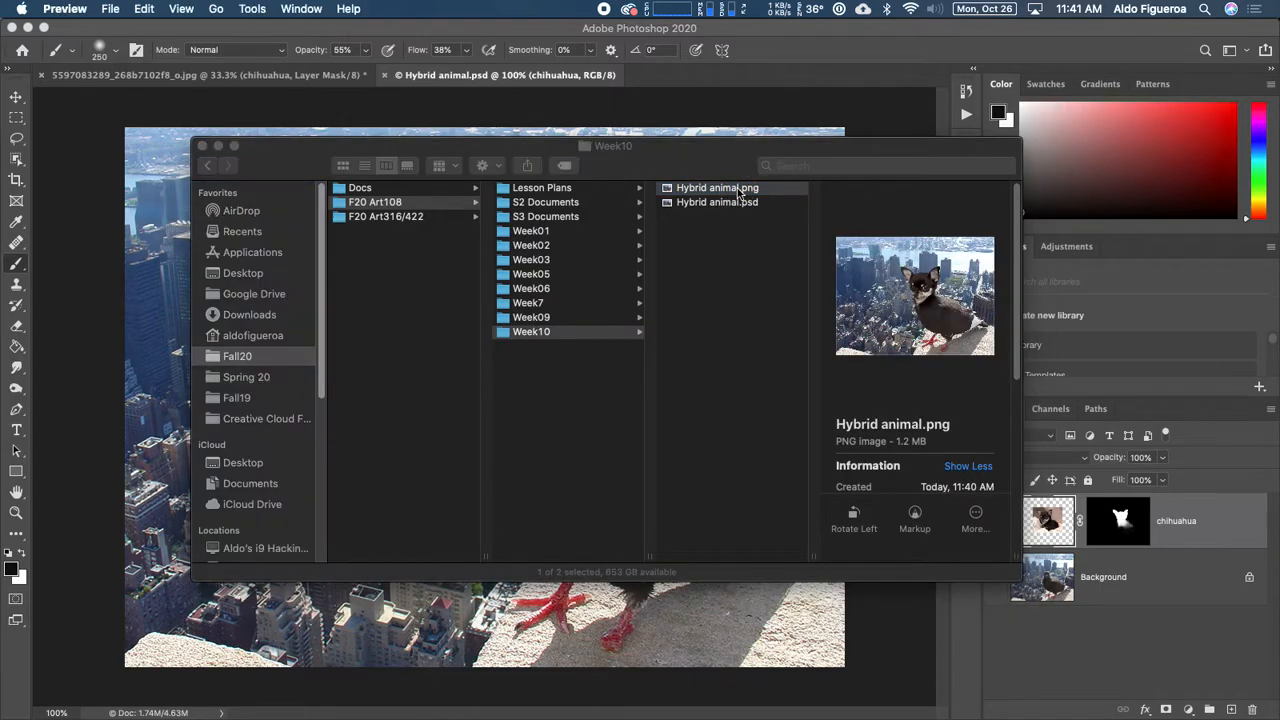